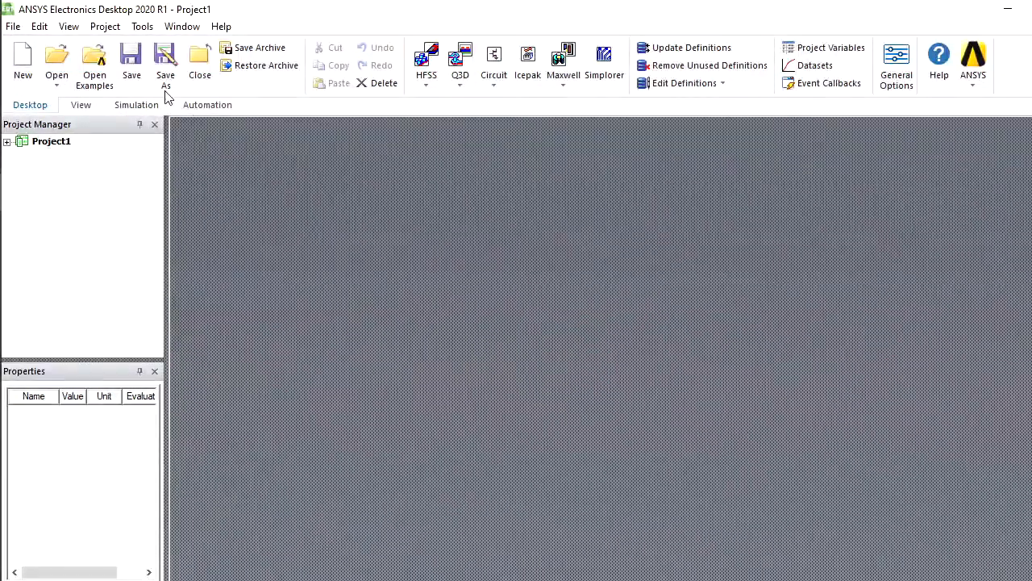
Step: Insert a Maxwell 2D design into Project1 and rename it as Simulacao_Condutor
left_click(105, 26)
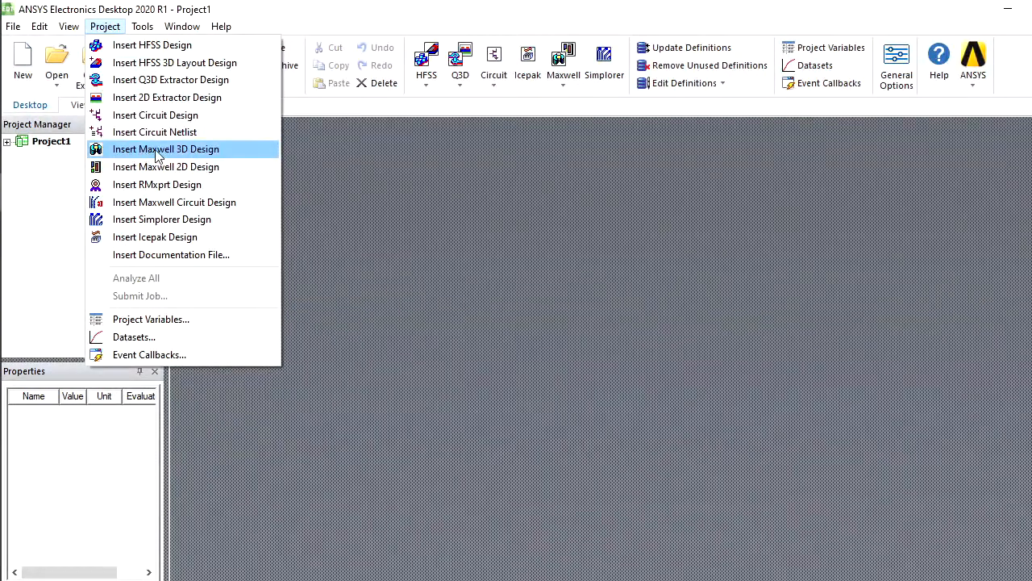
left_click(233, 171)
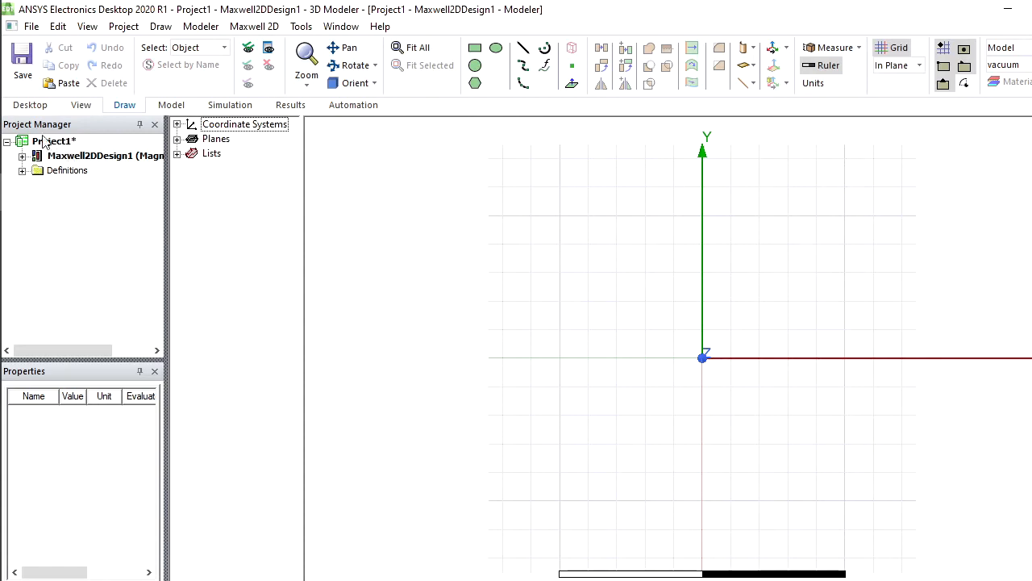
right_click(98, 160)
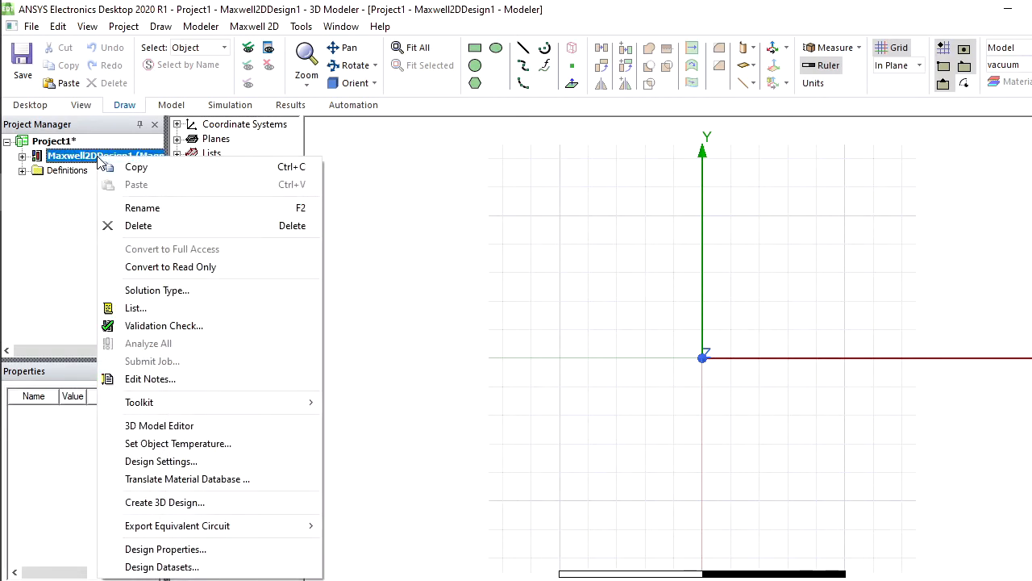
left_click(166, 214)
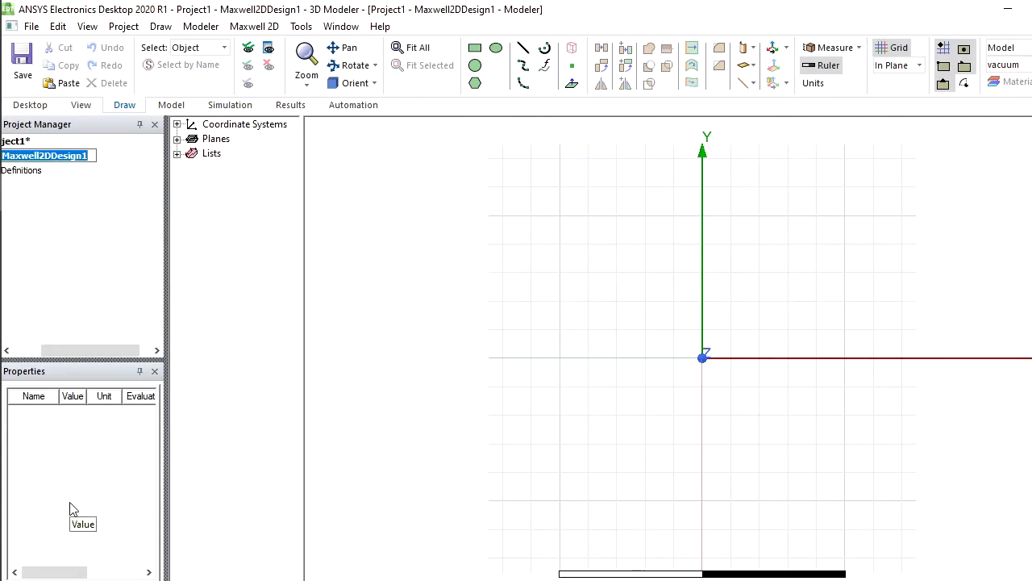
type("S")
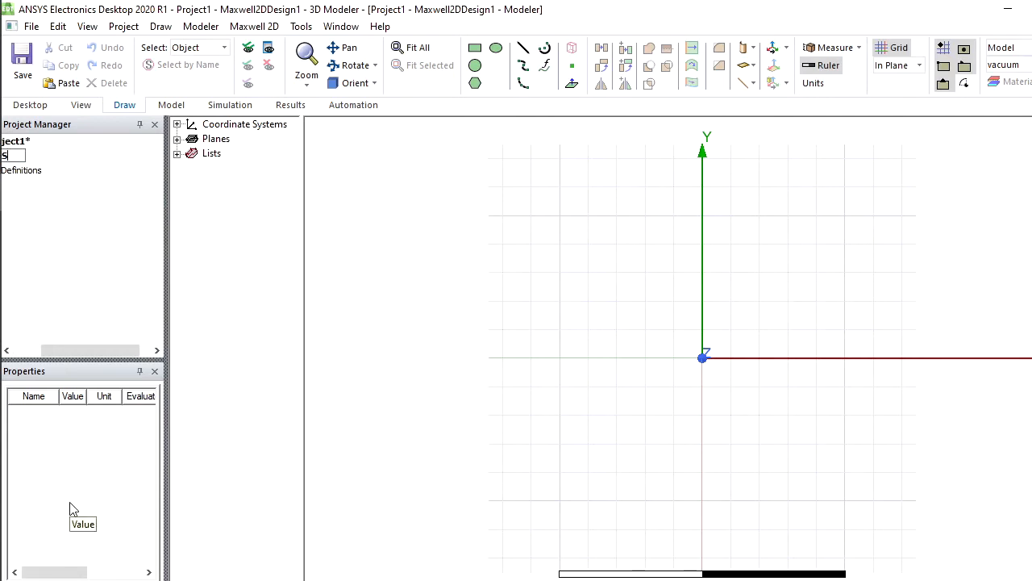
type("imulacao_Condutor")
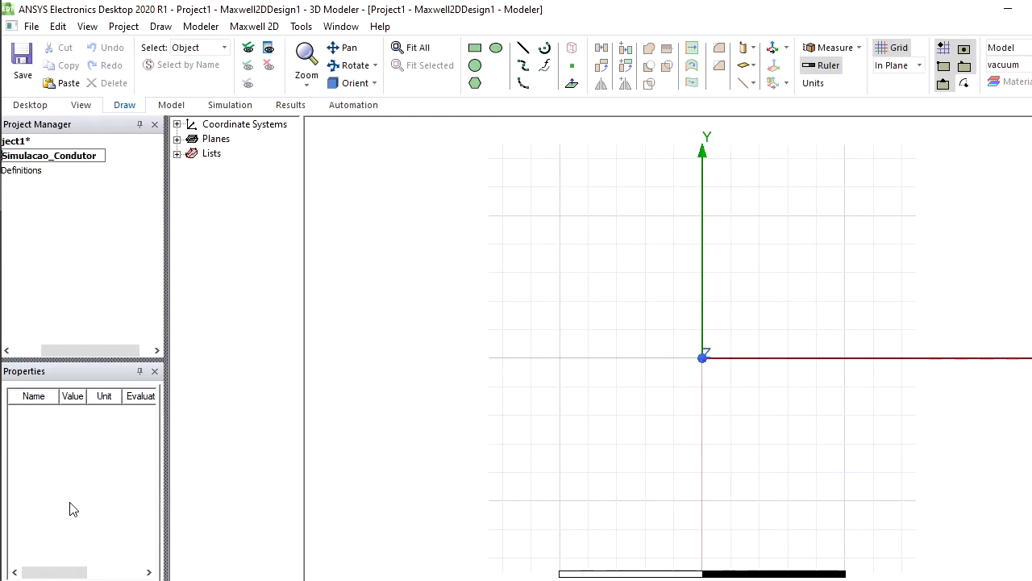
key("Return")
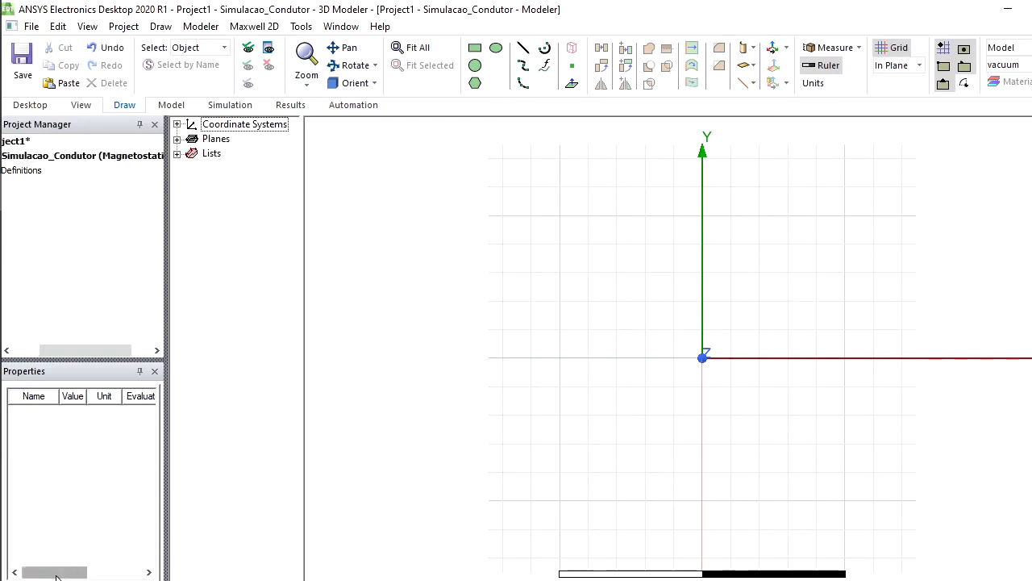
Step: Set the design's solution type to Magnetostatic with the Cartesian, XY geometry mode
left_click_drag(71, 357, 48, 353)
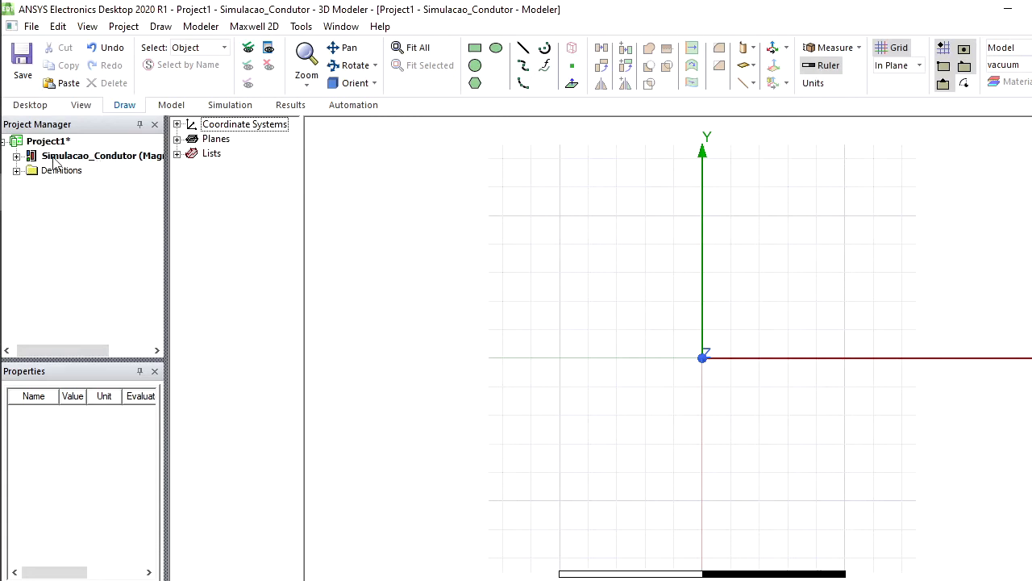
right_click(95, 162)
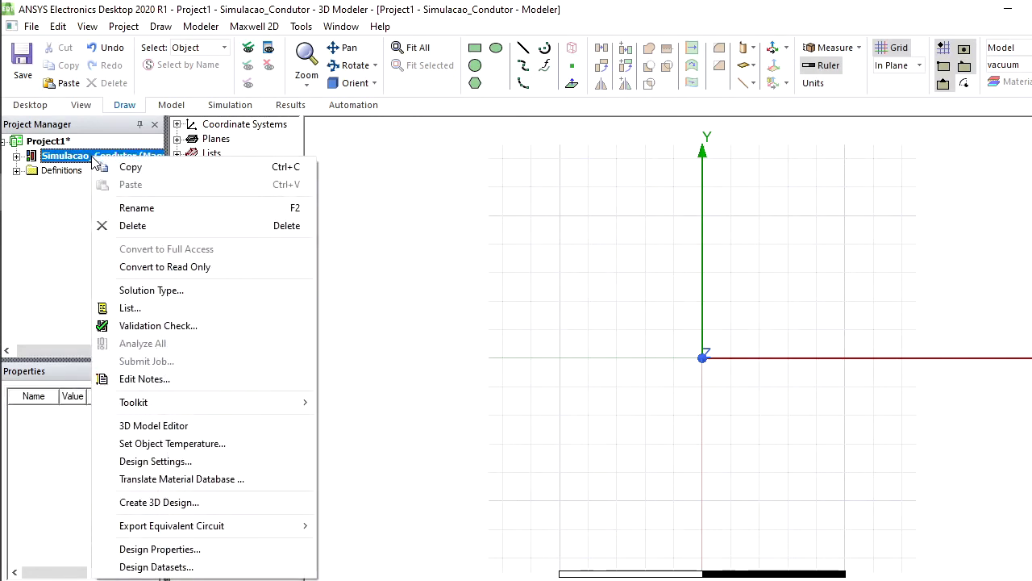
left_click(220, 292)
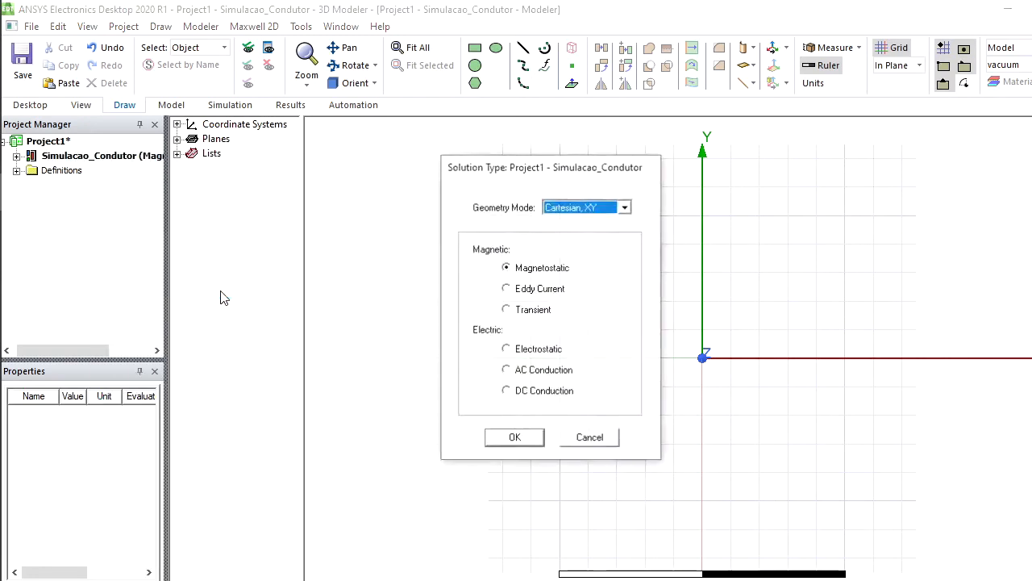
left_click(625, 207)
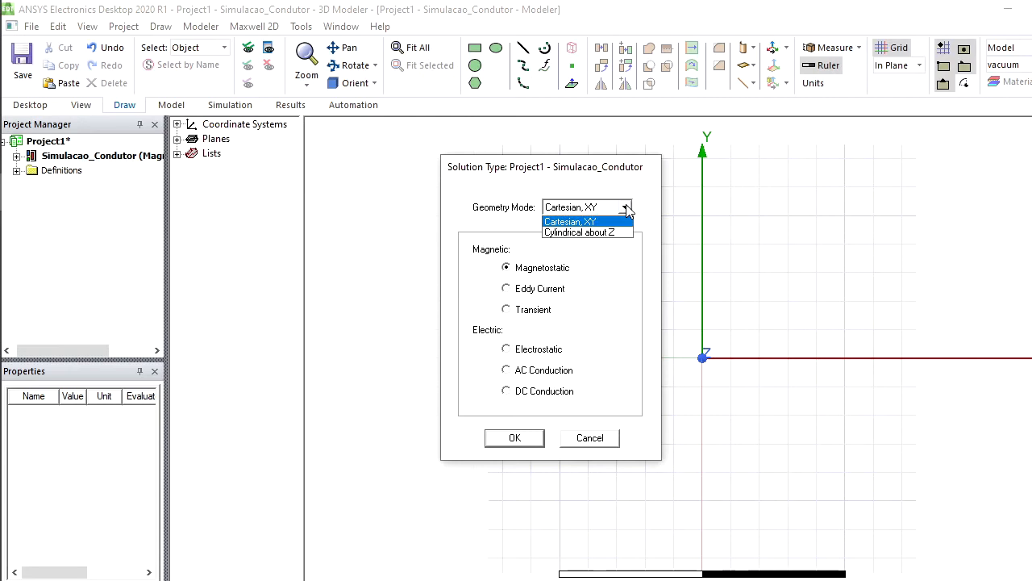
left_click(642, 198)
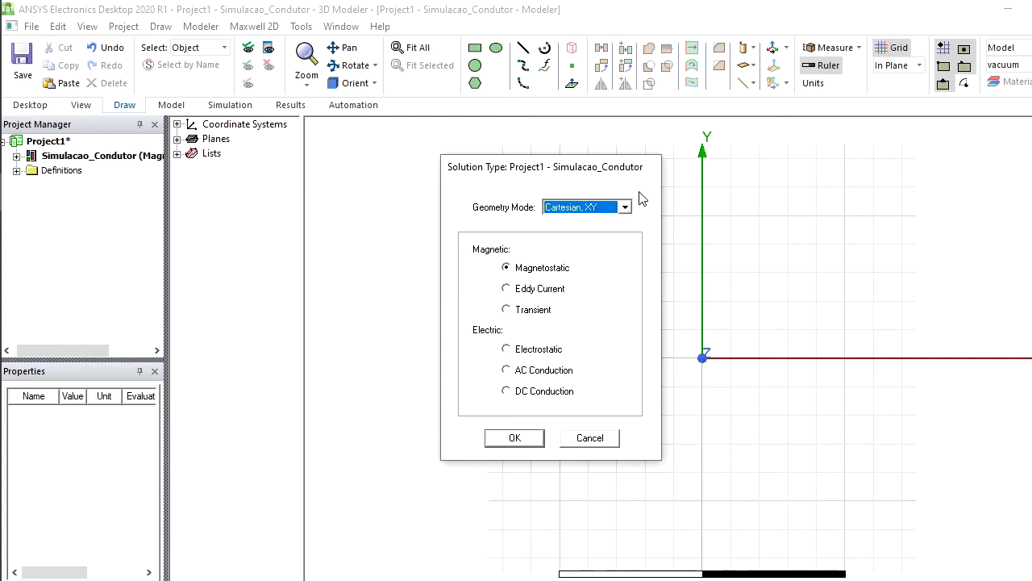
left_click(538, 272)
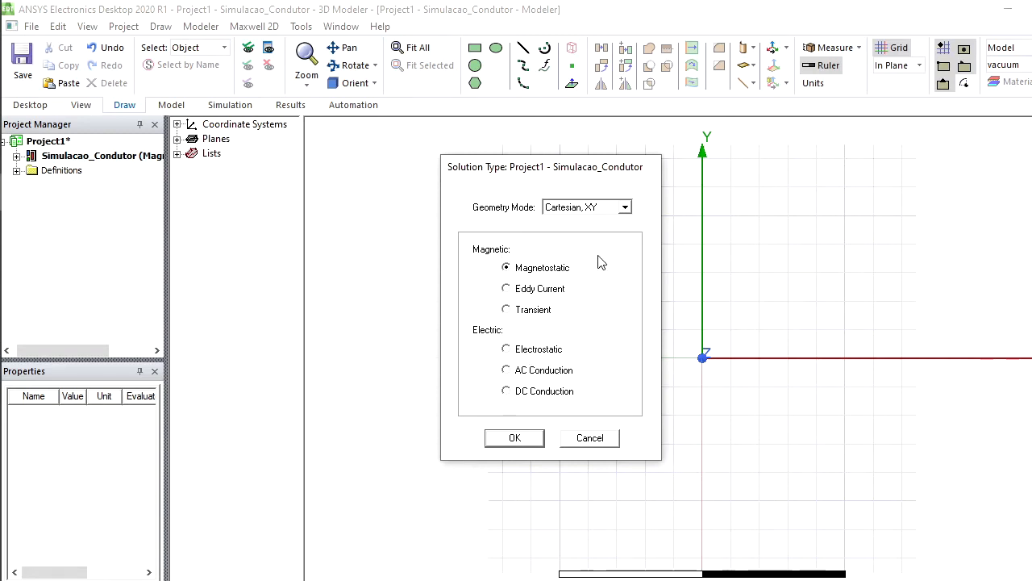
left_click(515, 441)
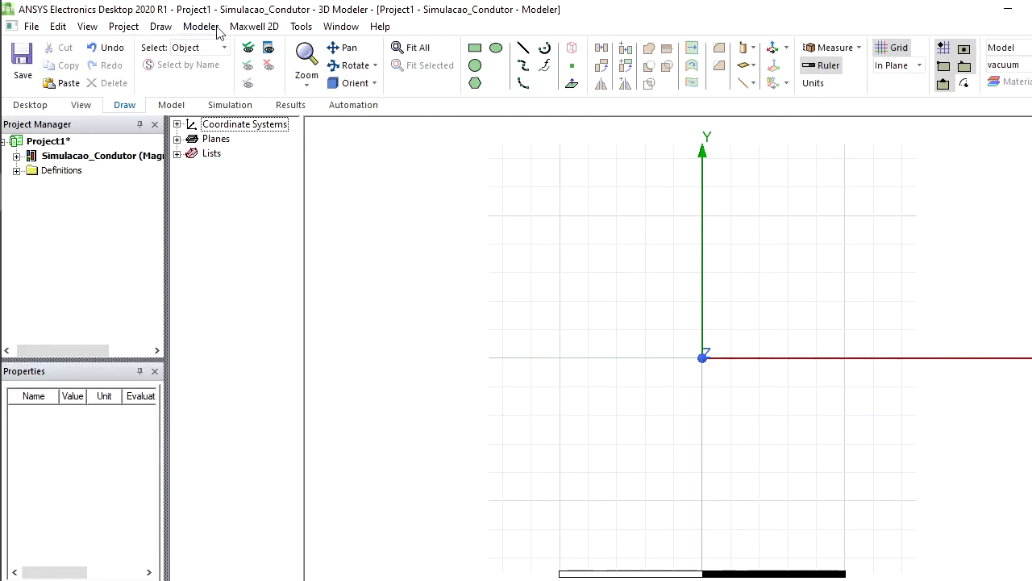
Step: Check the default units in the general options, including the unit choices for magnetic induction
left_click(313, 29)
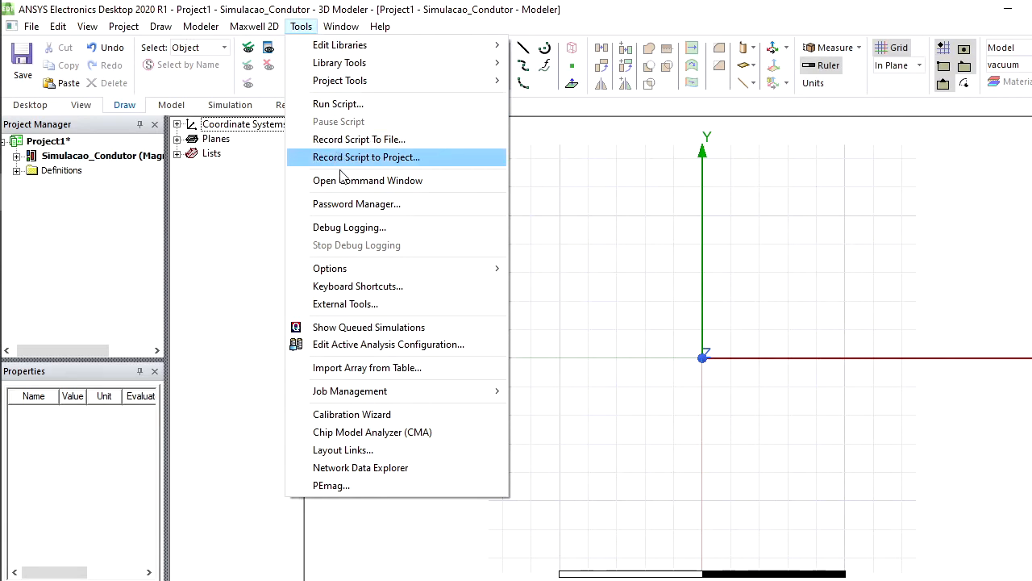
mouse_move(424, 268)
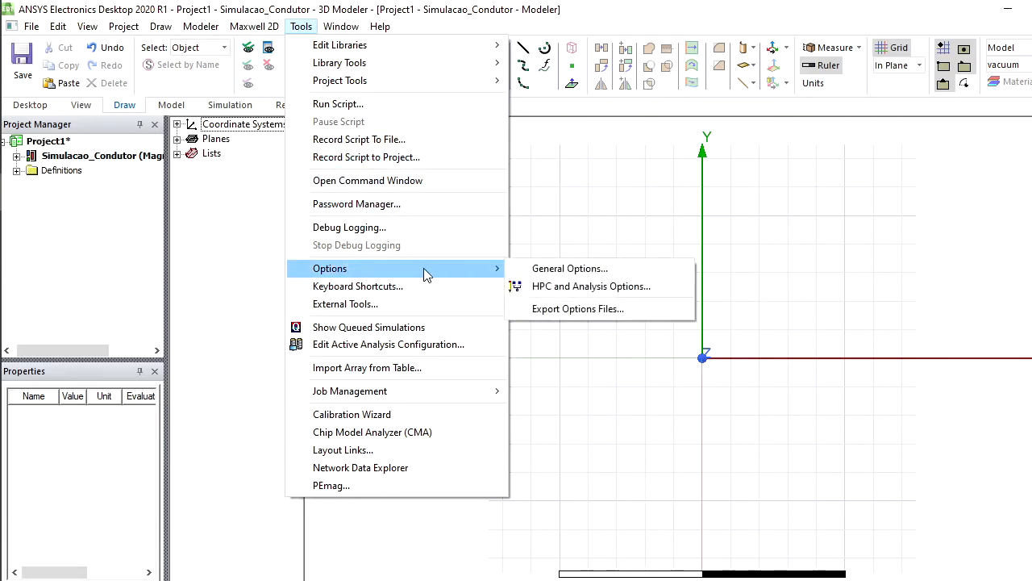
left_click(623, 274)
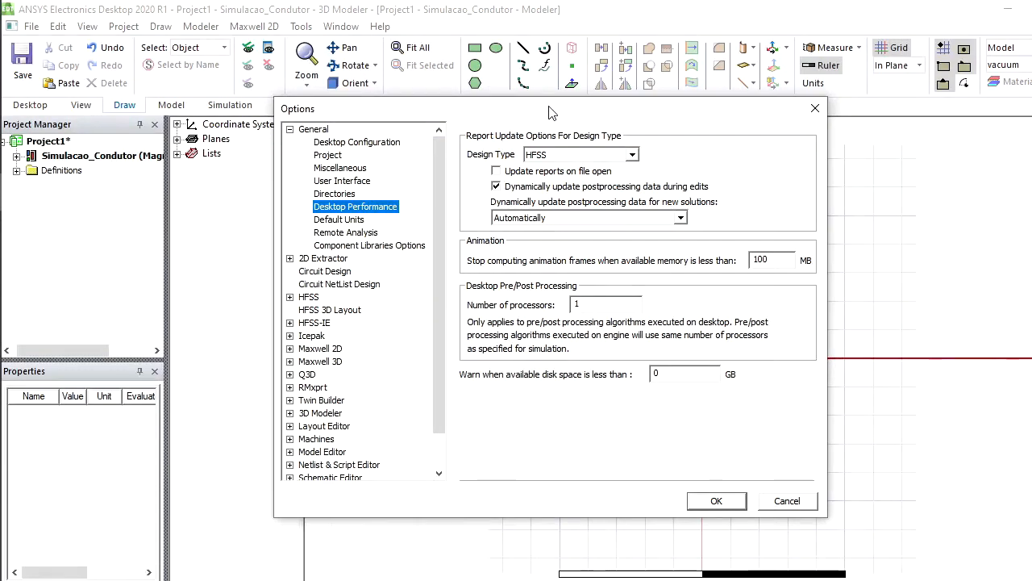
left_click_drag(549, 113, 612, 152)
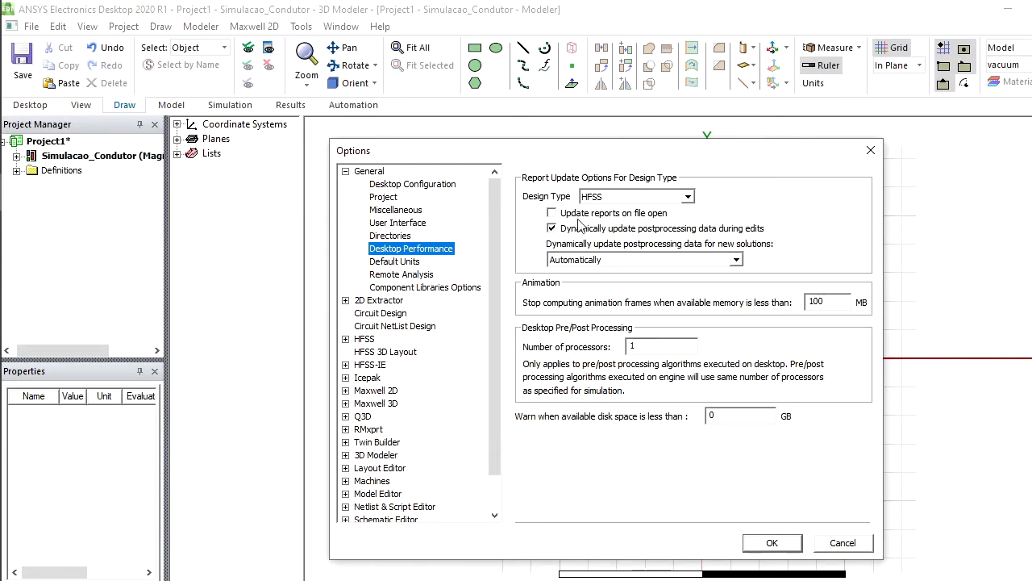
left_click(395, 262)
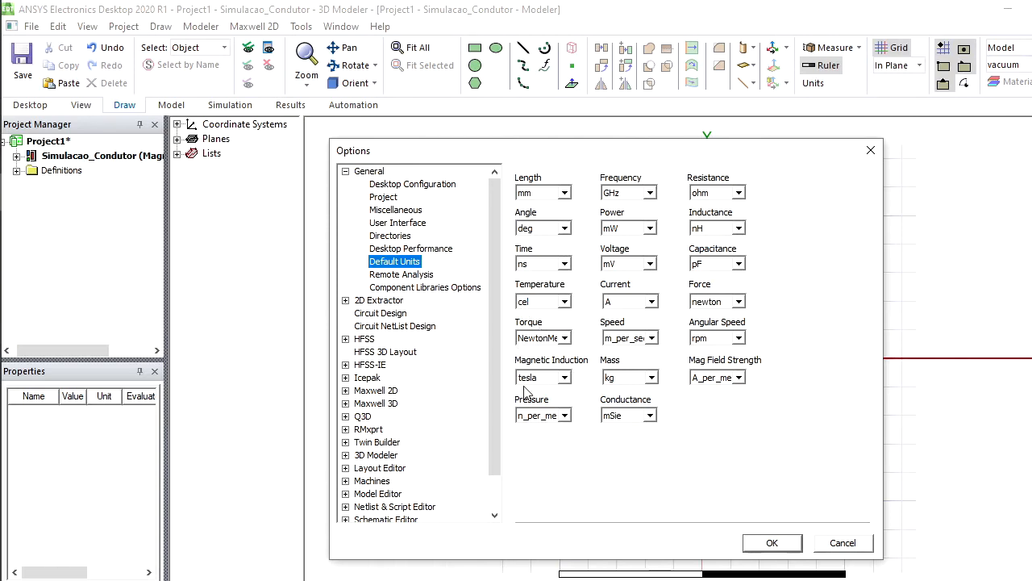
left_click(563, 379)
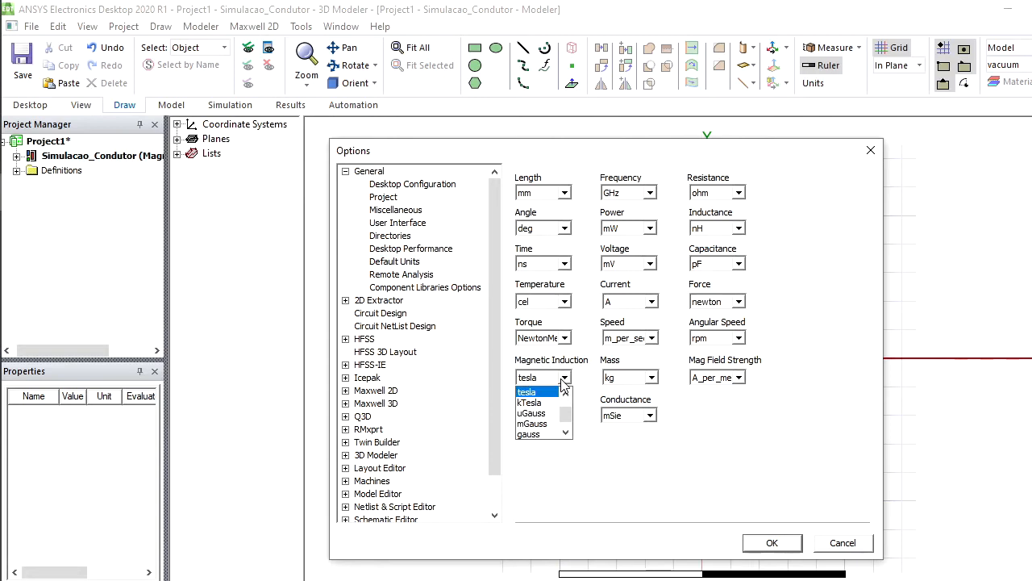
left_click(590, 371)
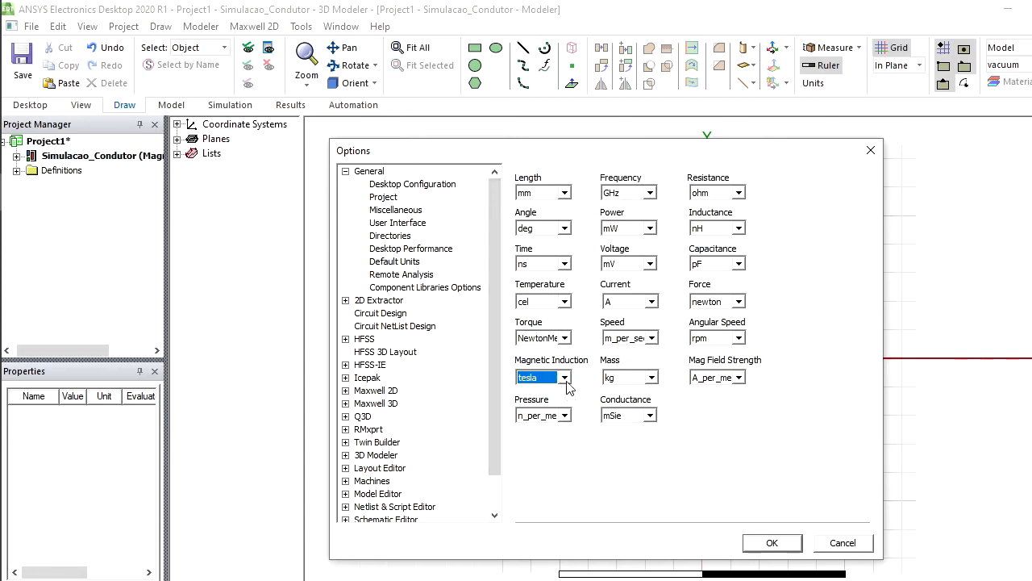
left_click(773, 543)
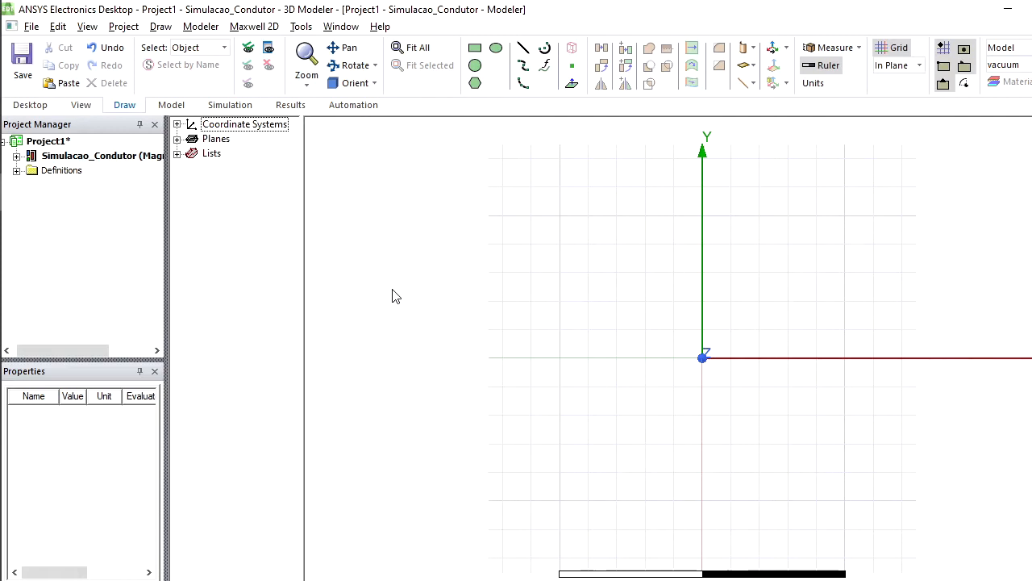
Step: Draw a circle centred at the origin with a radius of 5 mm
left_click(165, 28)
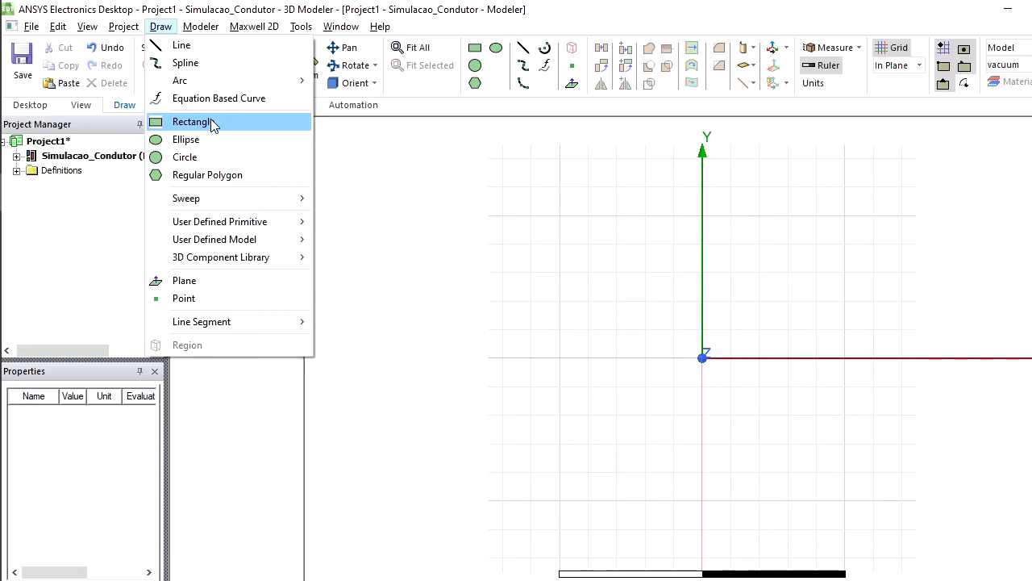
left_click(207, 158)
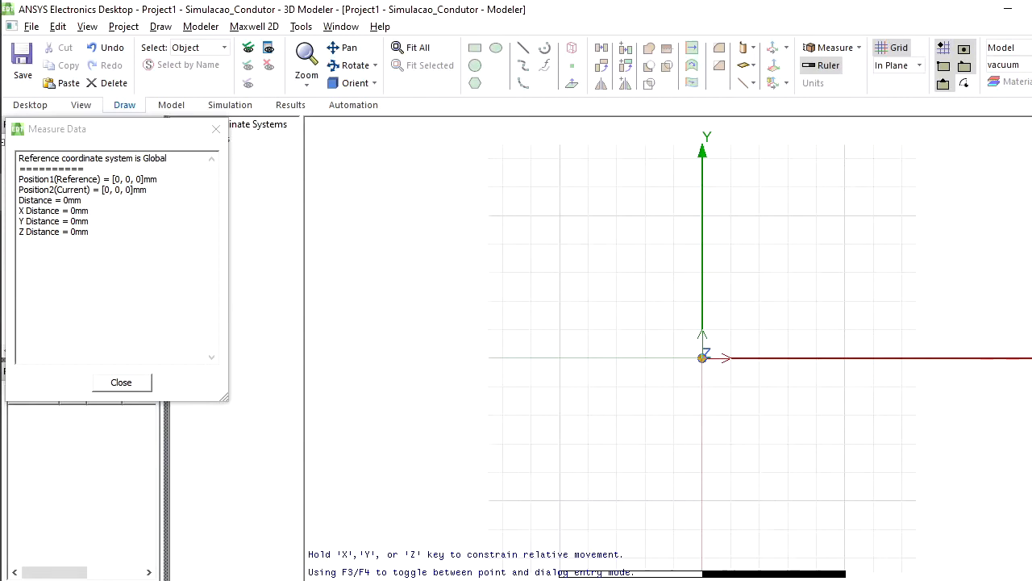
left_click(702, 357)
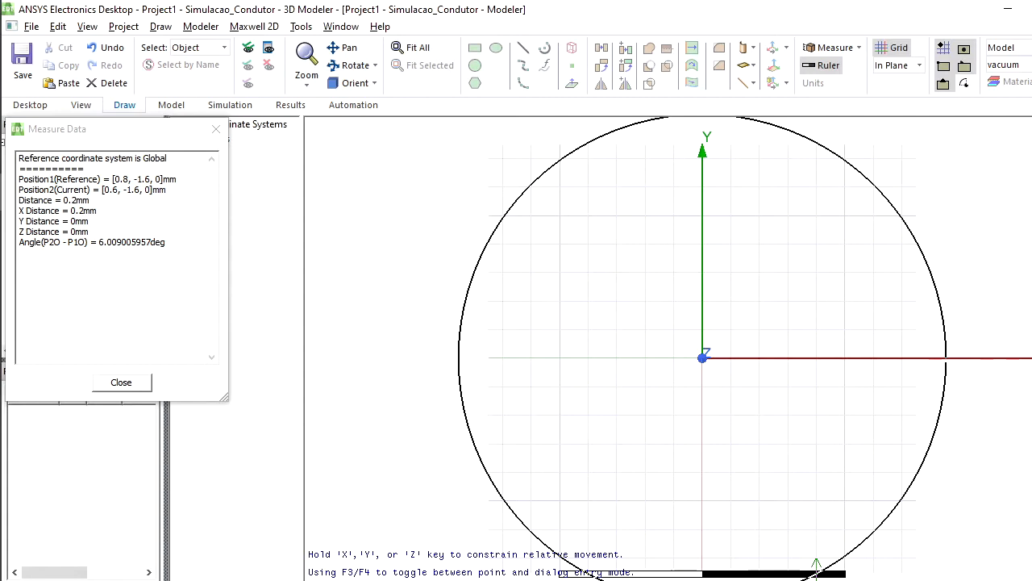
type("5")
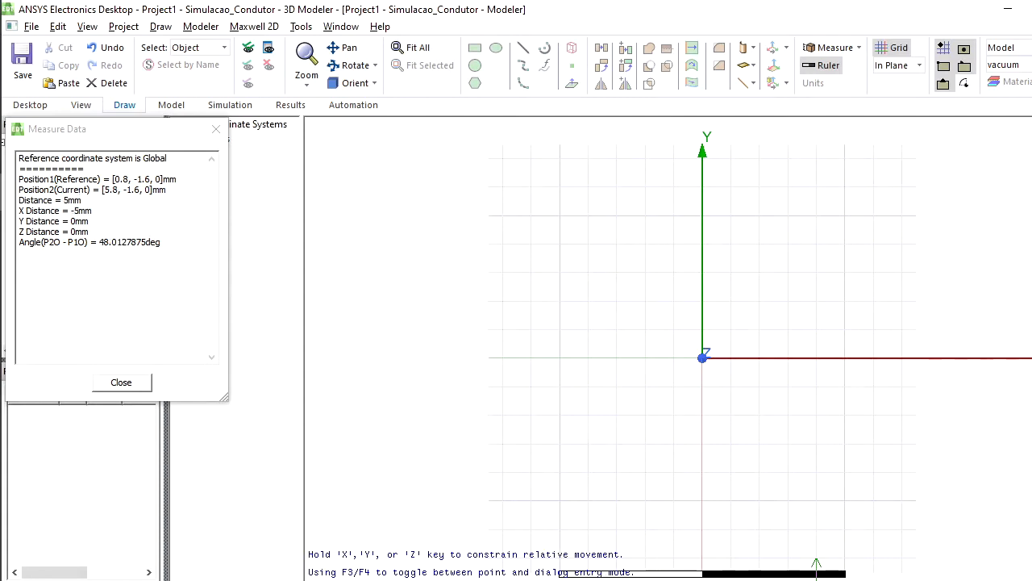
key("Return")
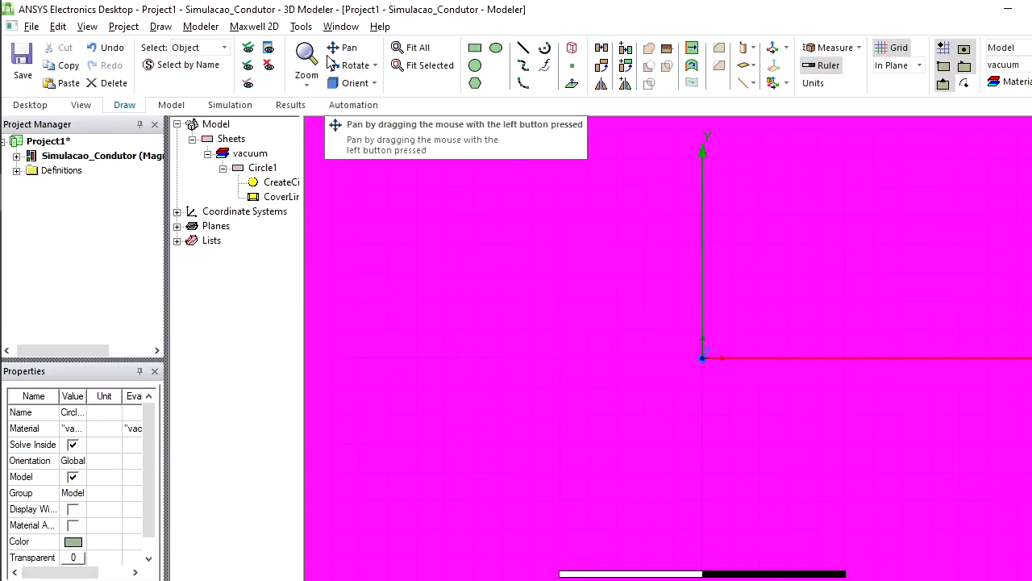
left_click(417, 50)
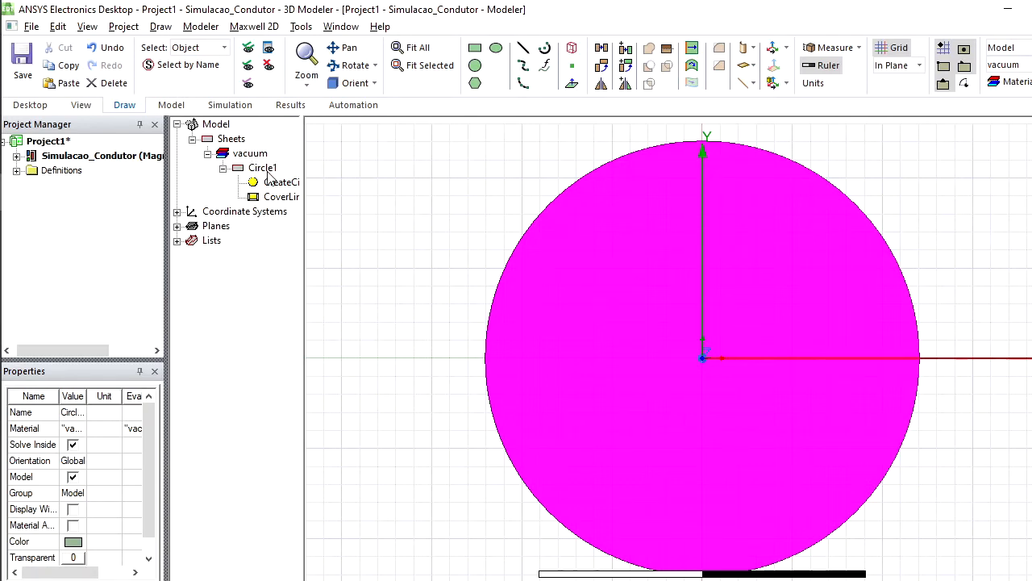
Step: Rename the circle as Condutor in its properties
left_click(268, 170)
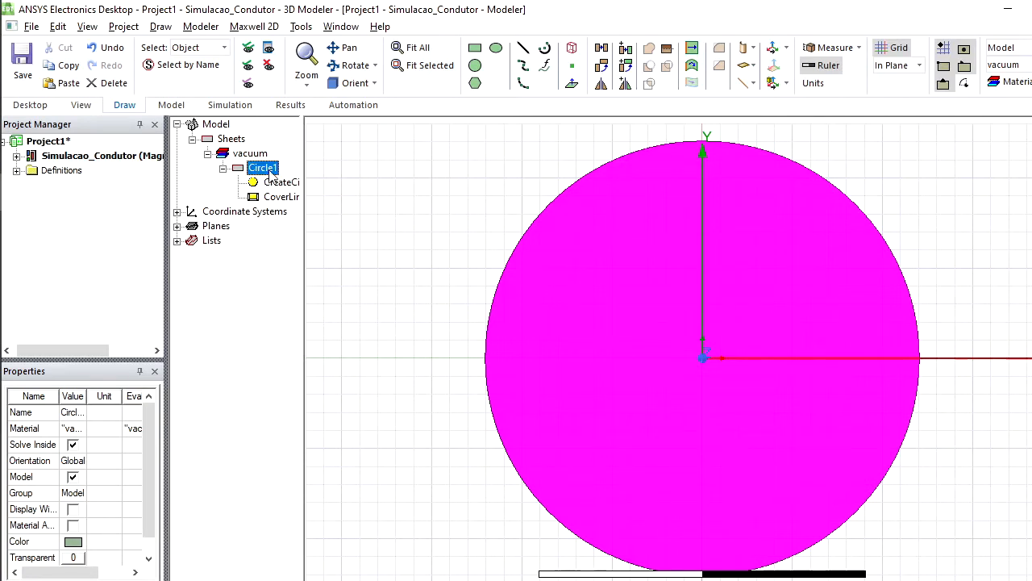
right_click(270, 176)
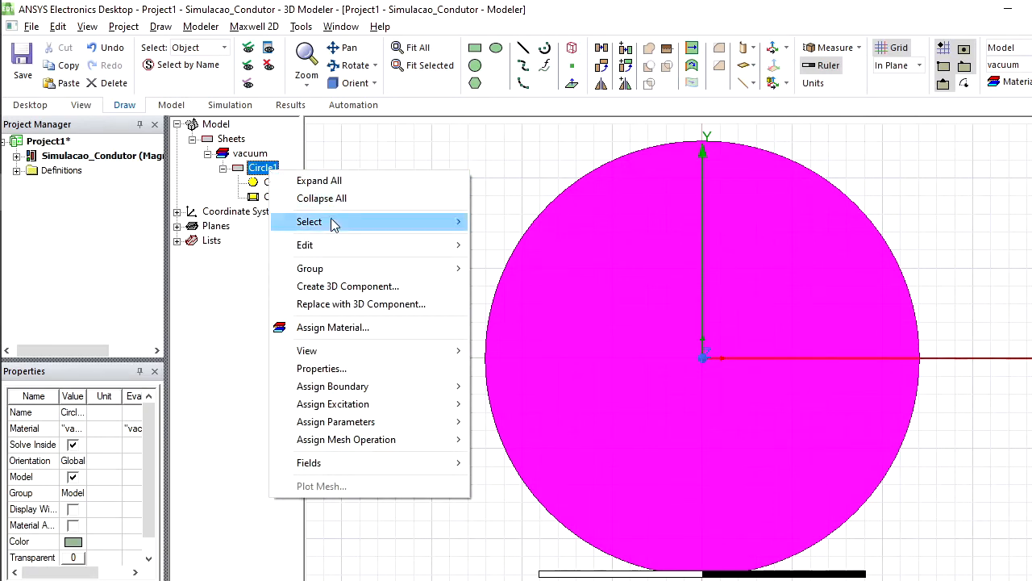
left_click(371, 374)
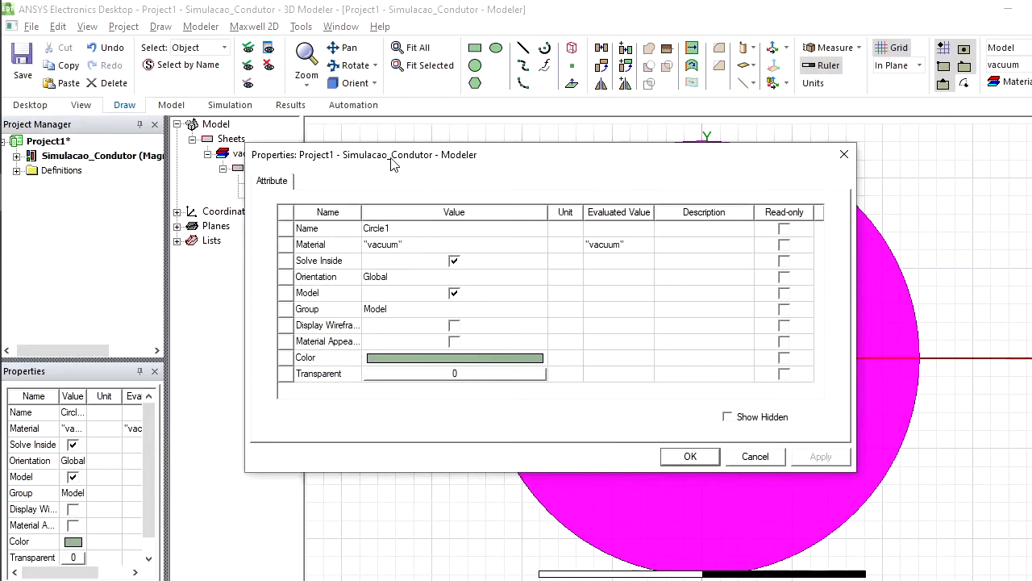
left_click_drag(392, 161, 492, 190)
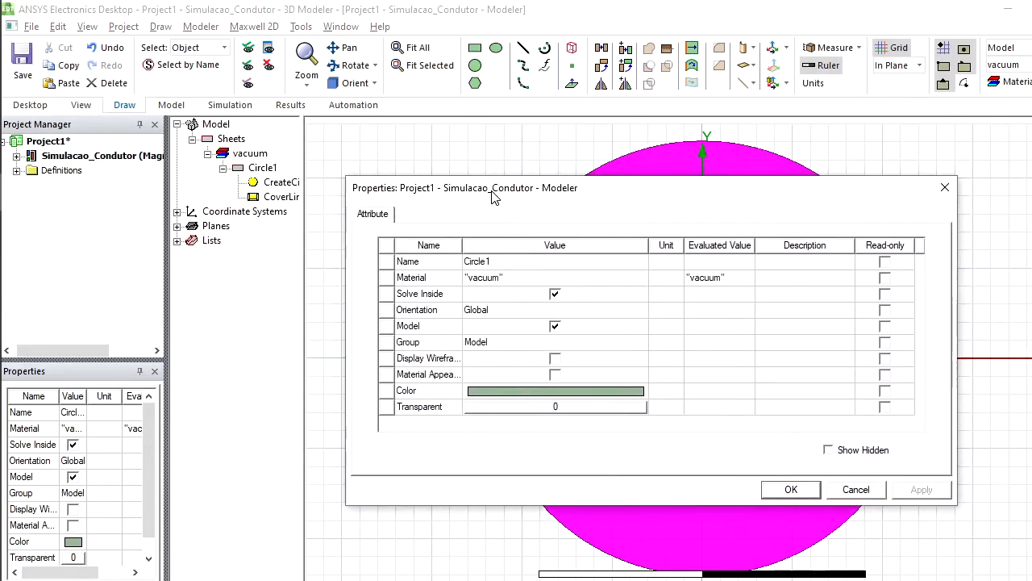
left_click(476, 261)
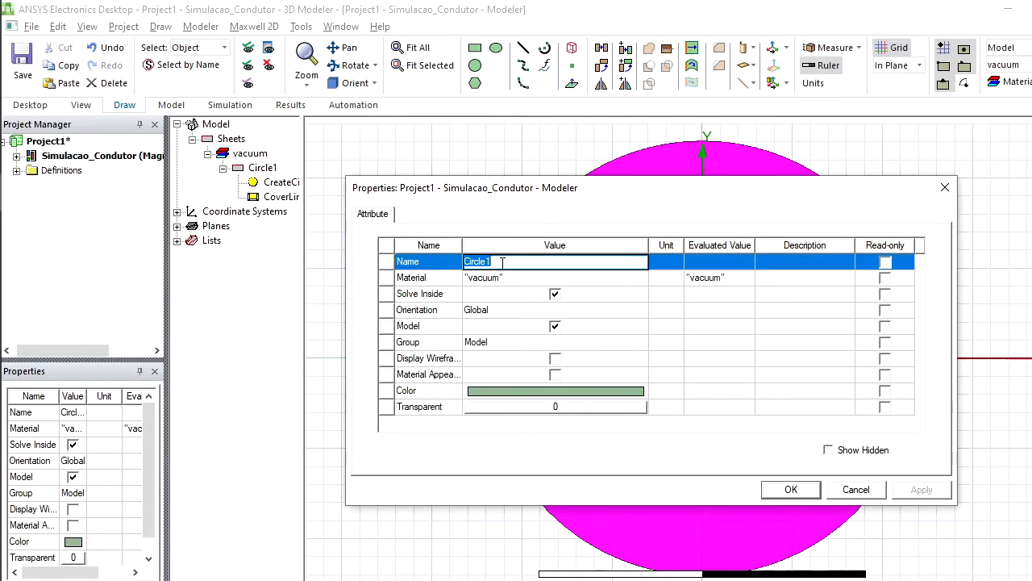
type("COndutor")
key("BackSpace")
key("BackSpace")
key("BackSpace")
key("BackSpace")
key("BackSpace")
key("BackSpace")
type("ondutor")
Step: Check the material choices in the circle's properties and apply the new name Condutor
left_click(476, 287)
left_click(473, 282)
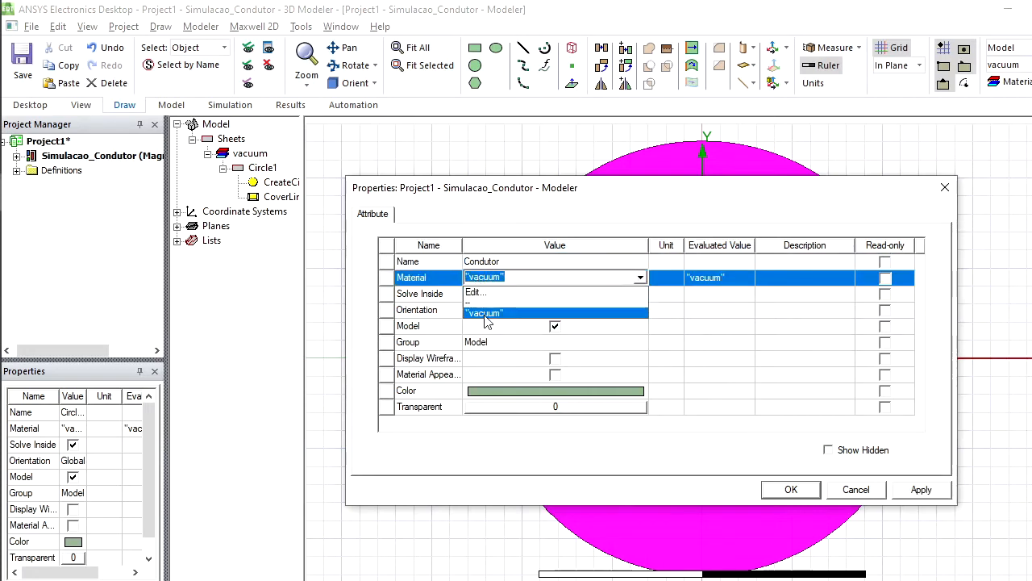
left_click(418, 284)
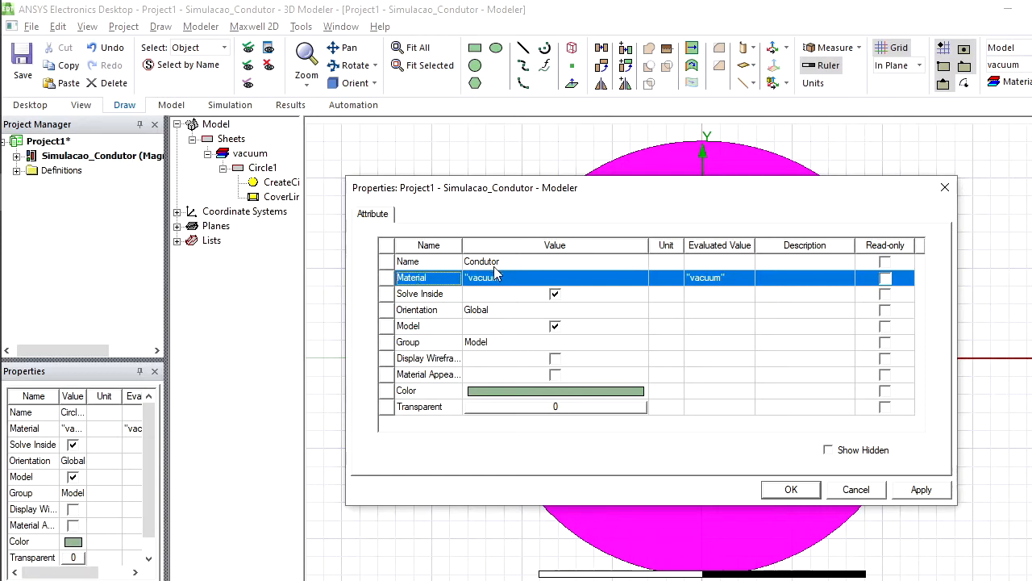
left_click(789, 492)
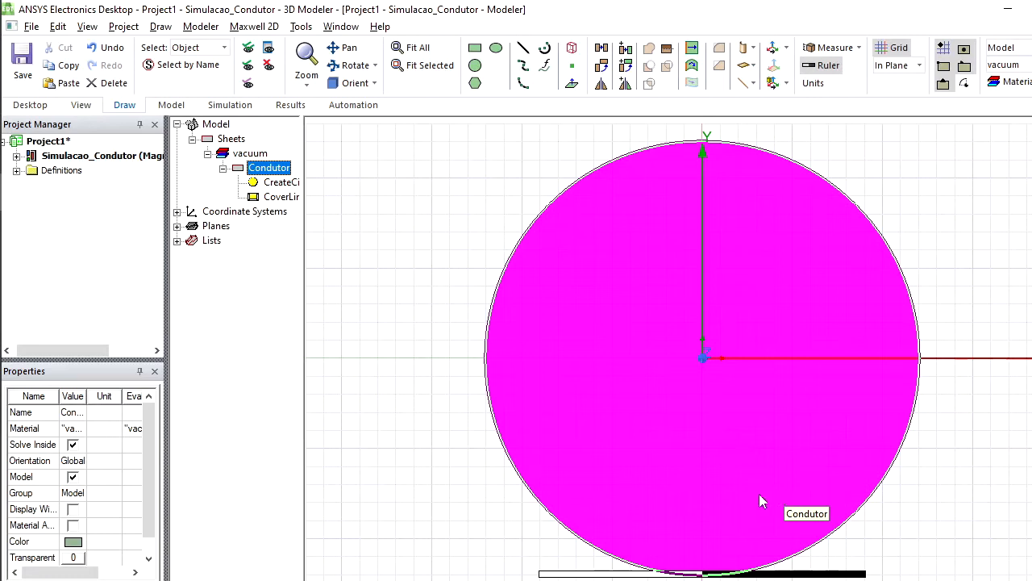
Step: Assign the material copper from the system library to the Condutor circle
right_click(277, 172)
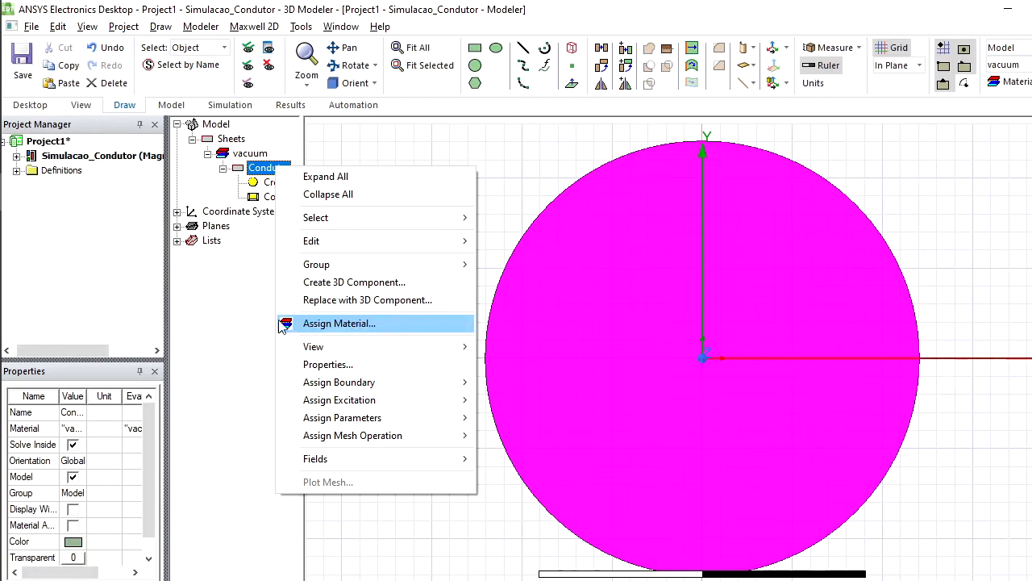
left_click(385, 327)
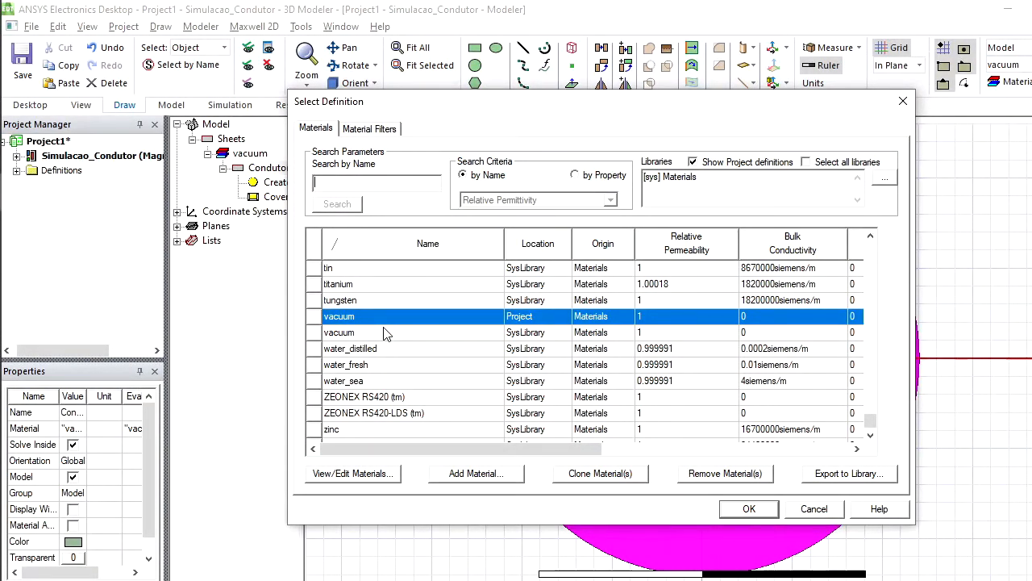
left_click_drag(871, 421, 874, 289)
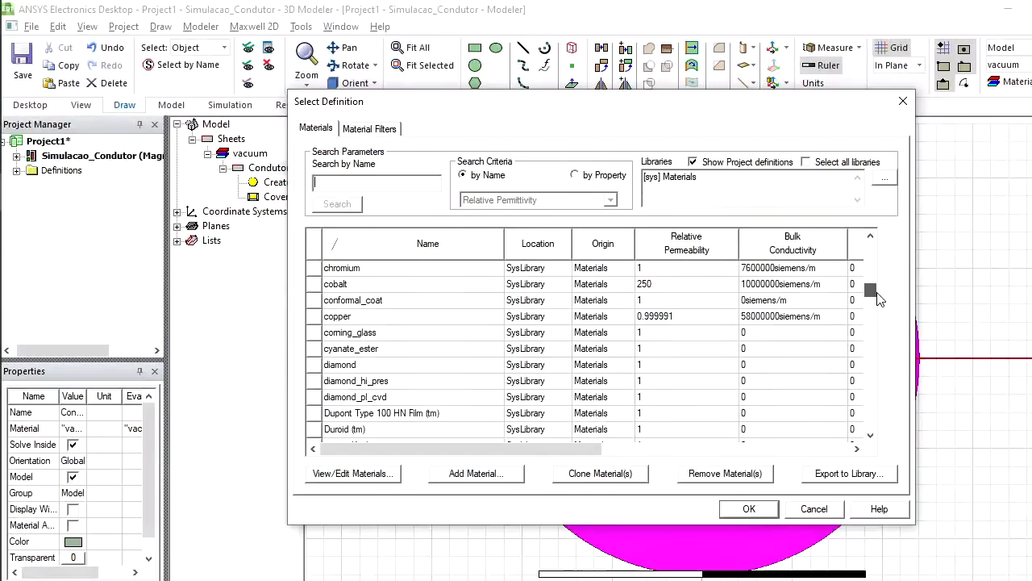
left_click(344, 319)
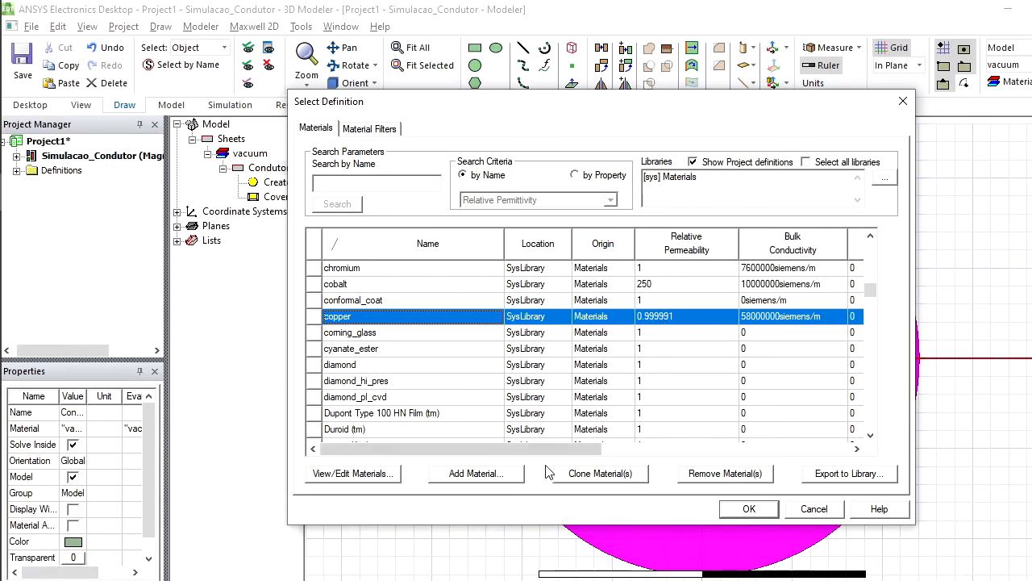
left_click_drag(562, 456, 726, 463)
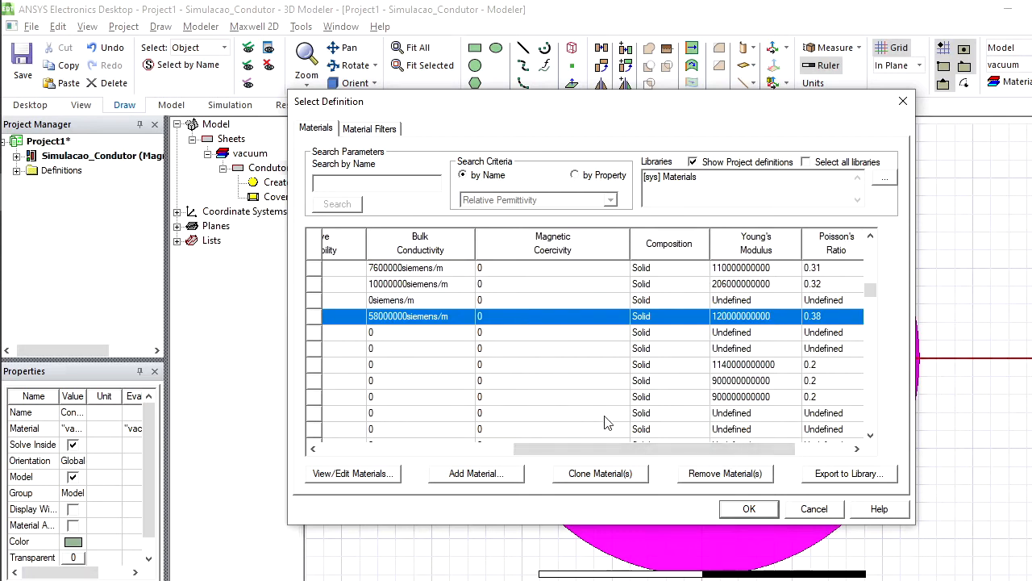
left_click_drag(681, 449, 472, 460)
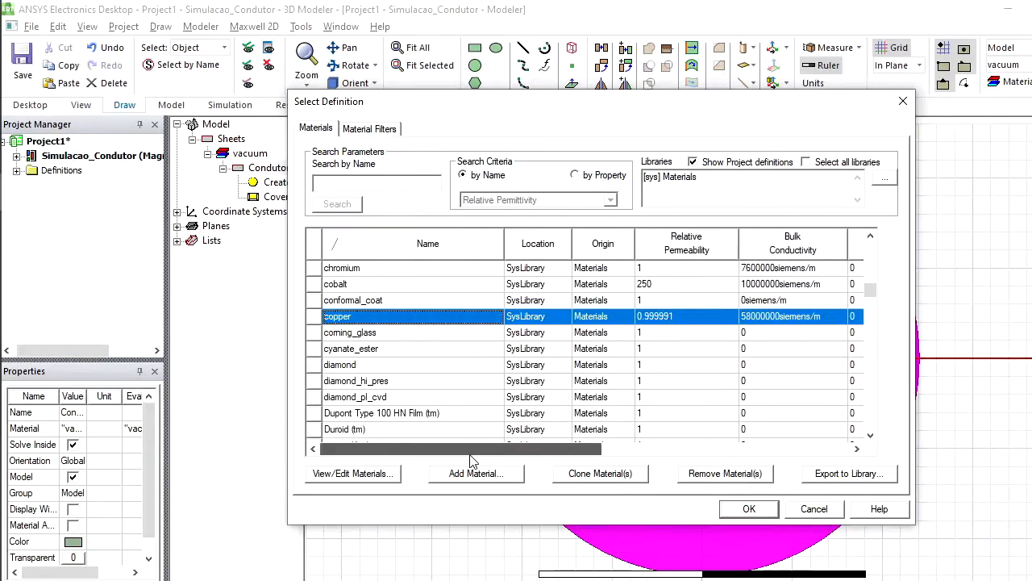
double_click(385, 317)
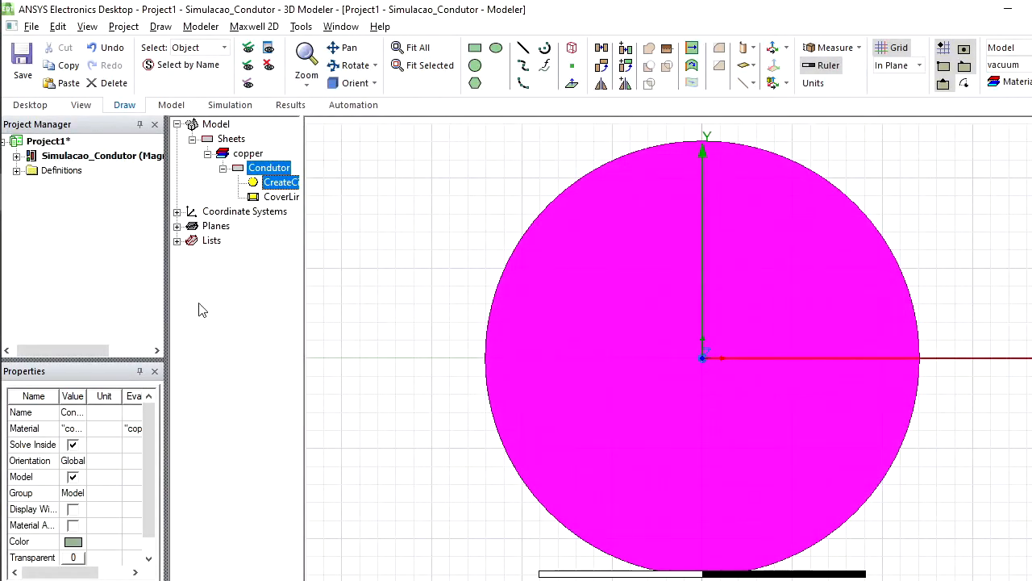
Step: Check that the Condutor sheet is grouped under copper in the model tree
left_click(266, 170)
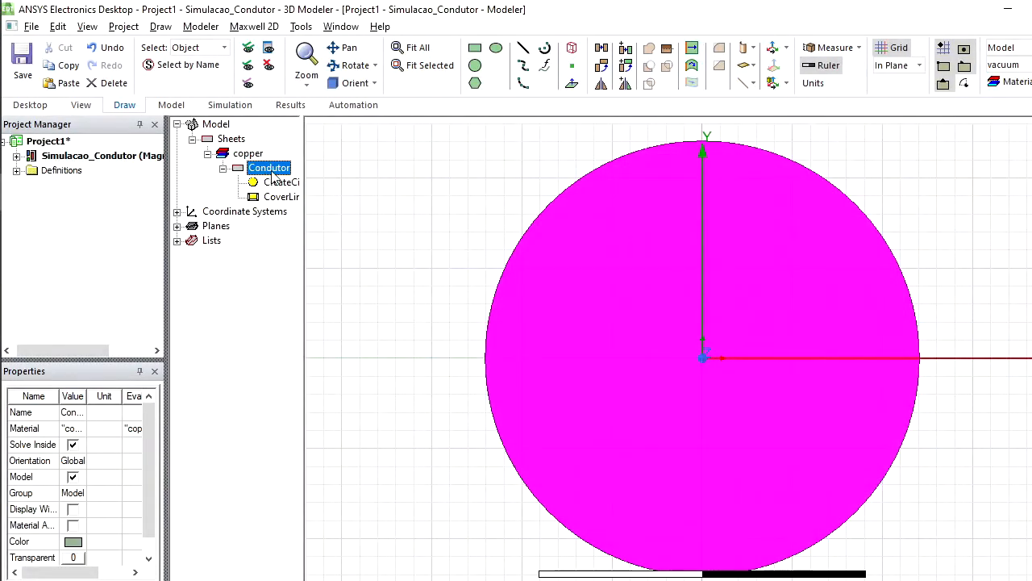
left_click(246, 155)
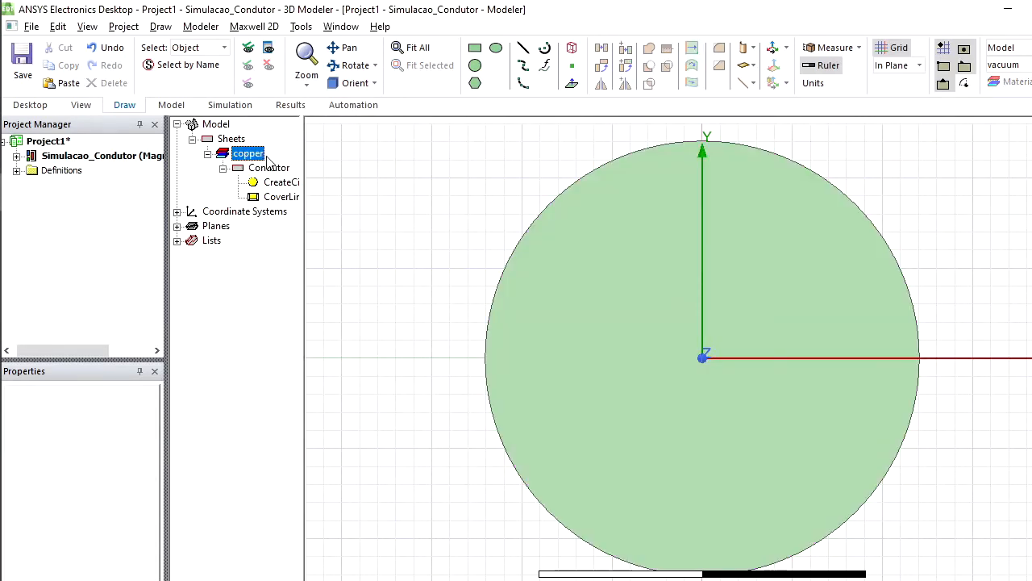
left_click(267, 170)
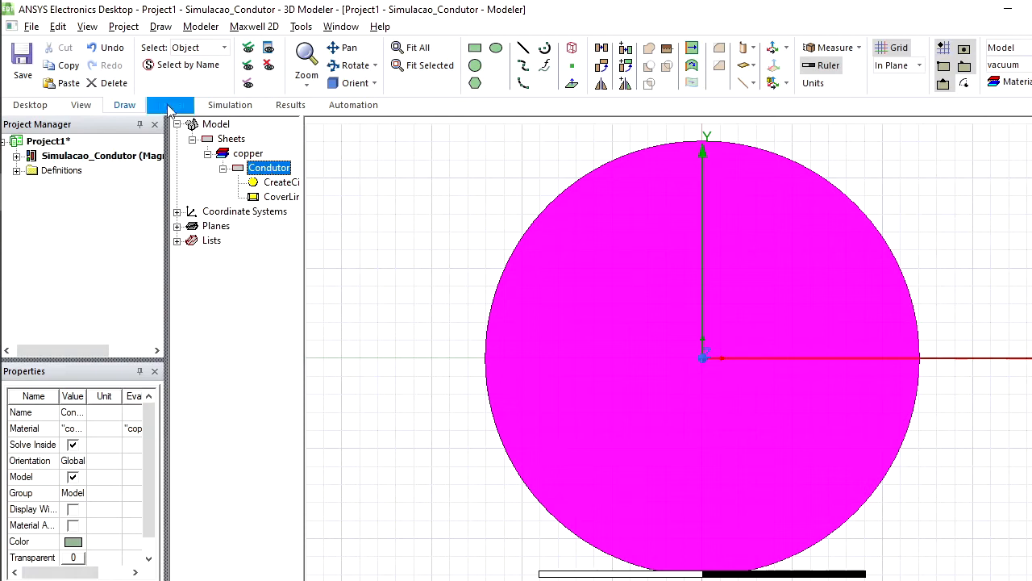
Step: Draw an outer circle around the conductor, centred at the origin with a radius of 100 mm, and fit the whole model in view
left_click(165, 32)
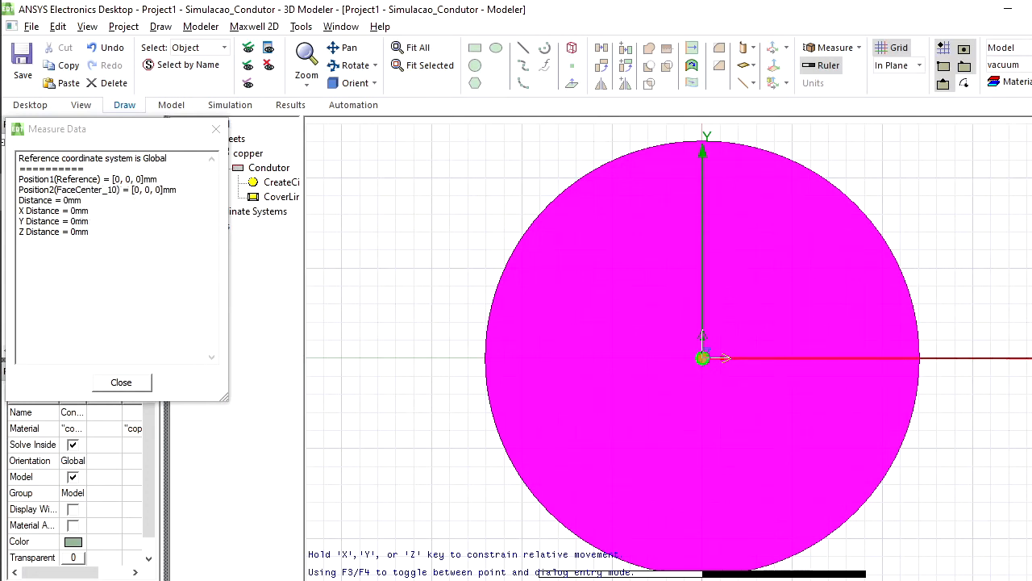
left_click(703, 358)
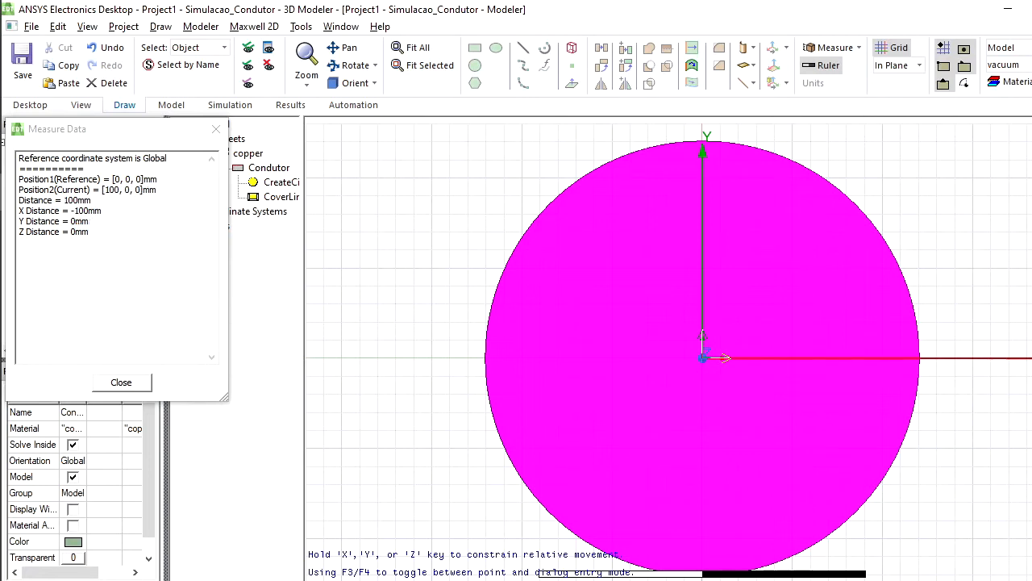
key("Return")
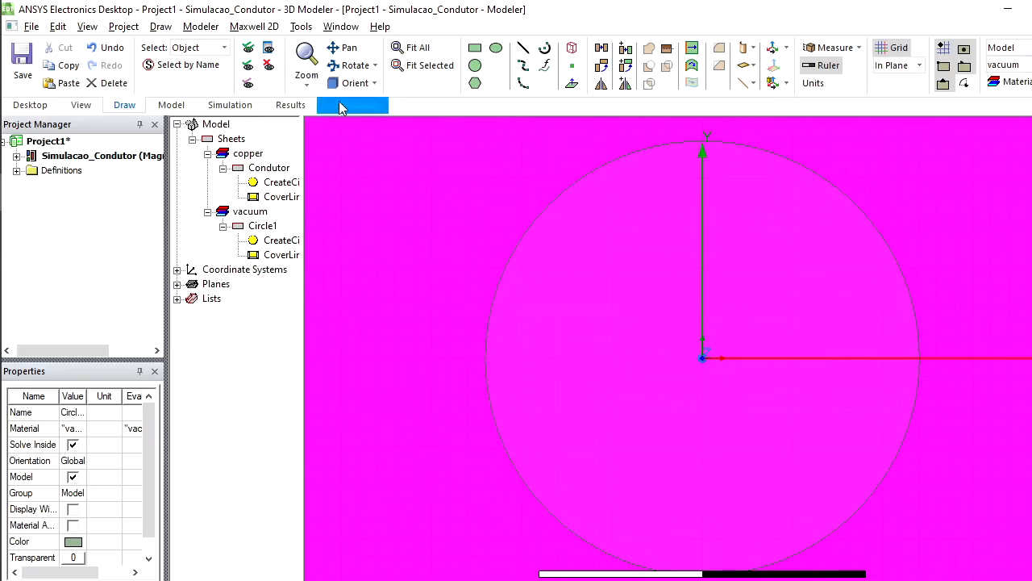
left_click(418, 52)
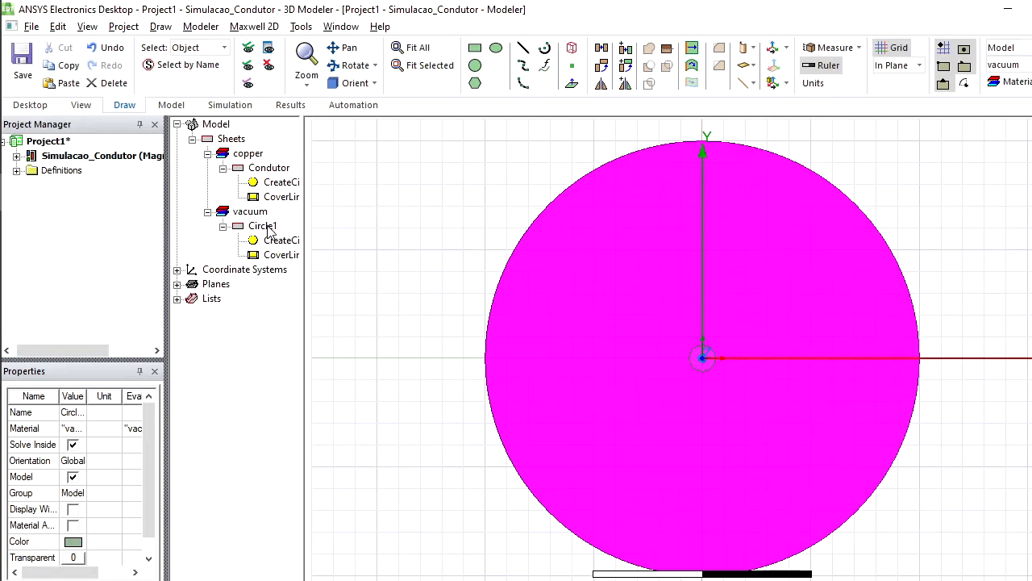
Step: Rename the large outer circle as Borda in its properties
left_click(266, 226)
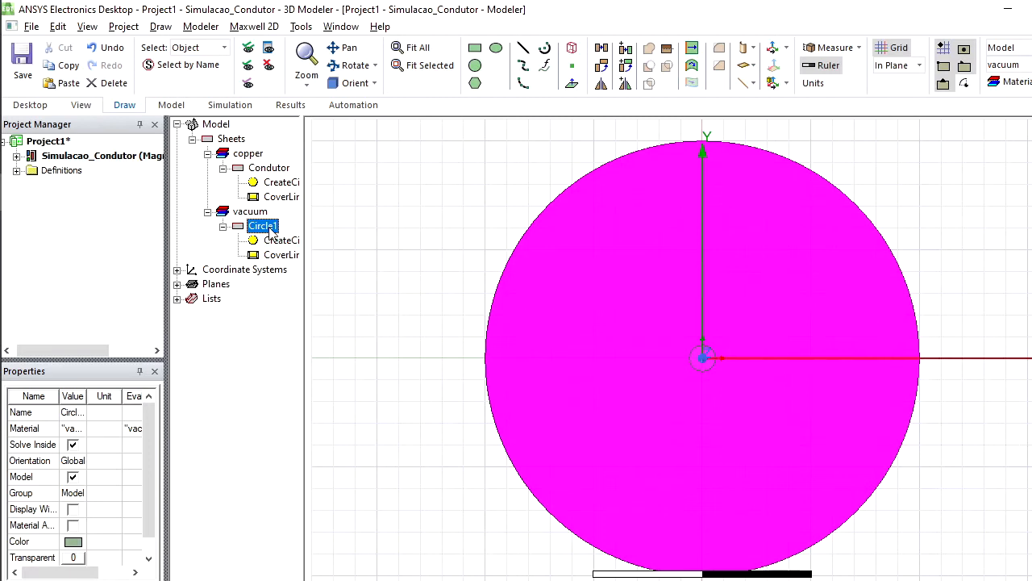
right_click(272, 232)
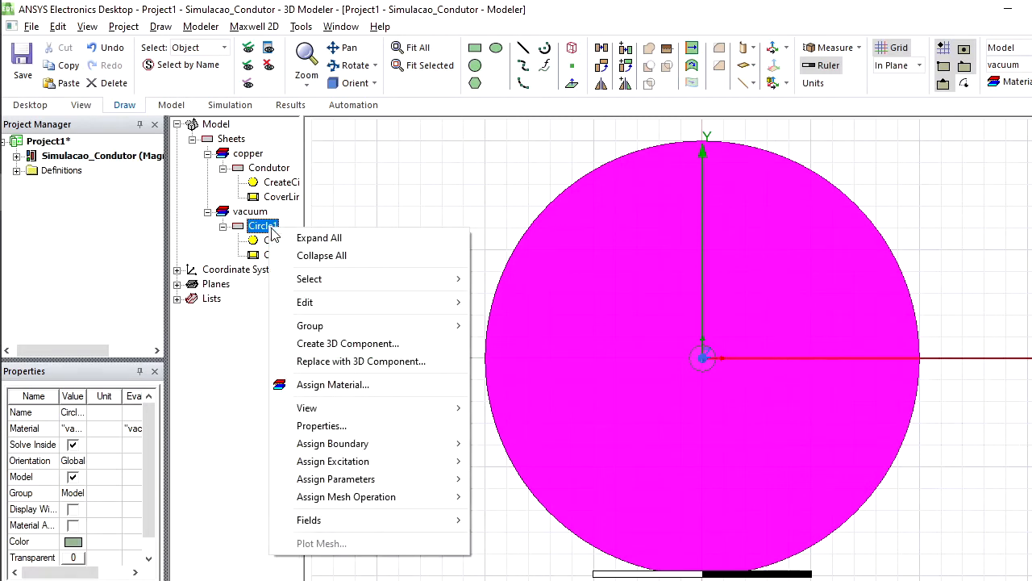
left_click(336, 429)
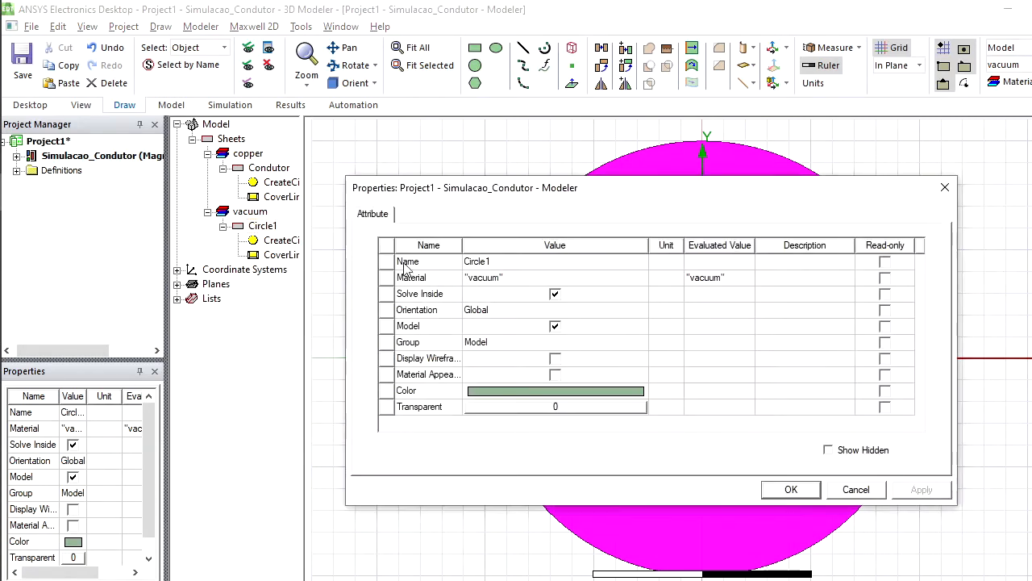
left_click(497, 262)
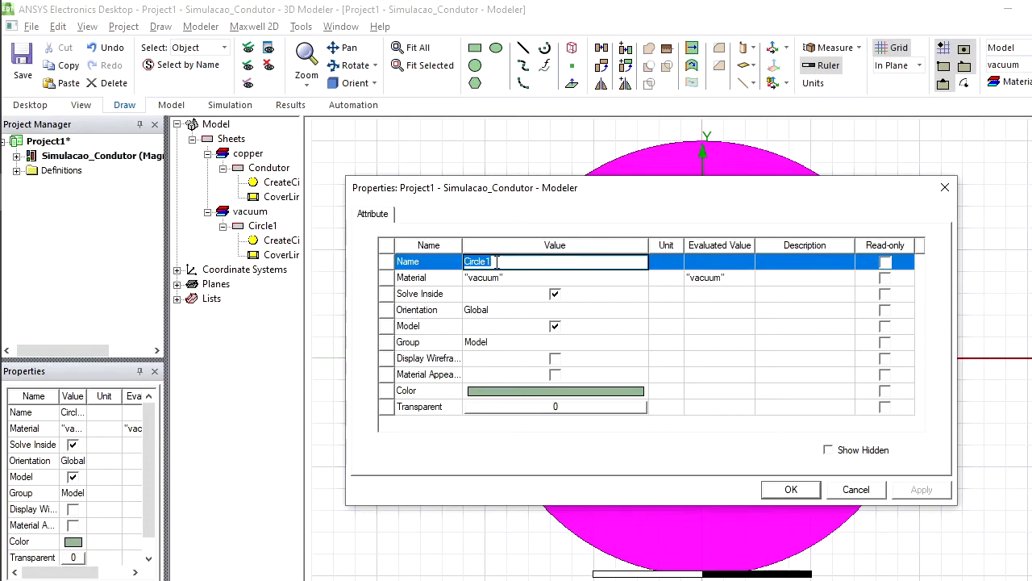
type("Borda")
left_click(791, 490)
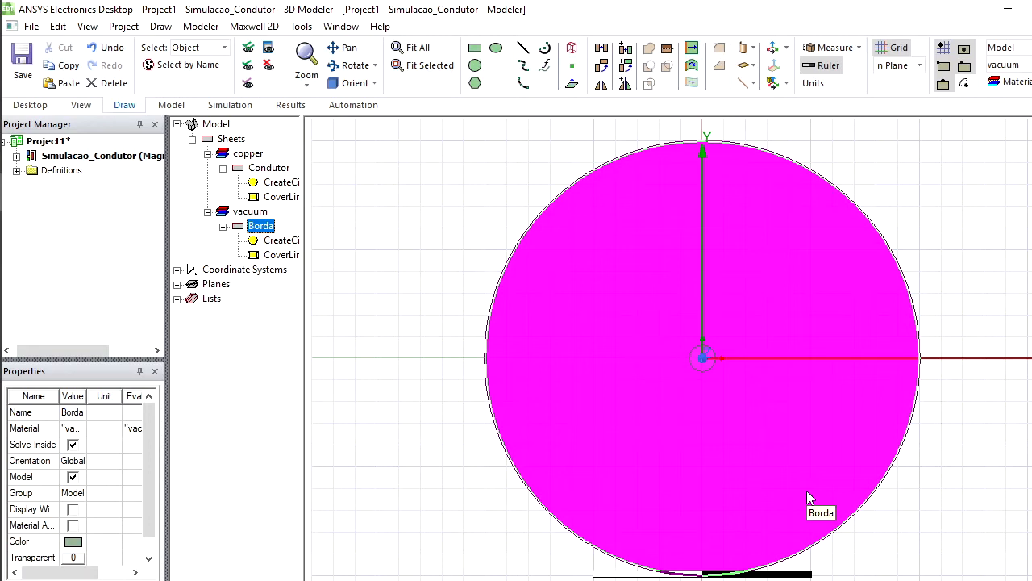
Step: Assign the material air from the system library to the Borda circle
right_click(266, 230)
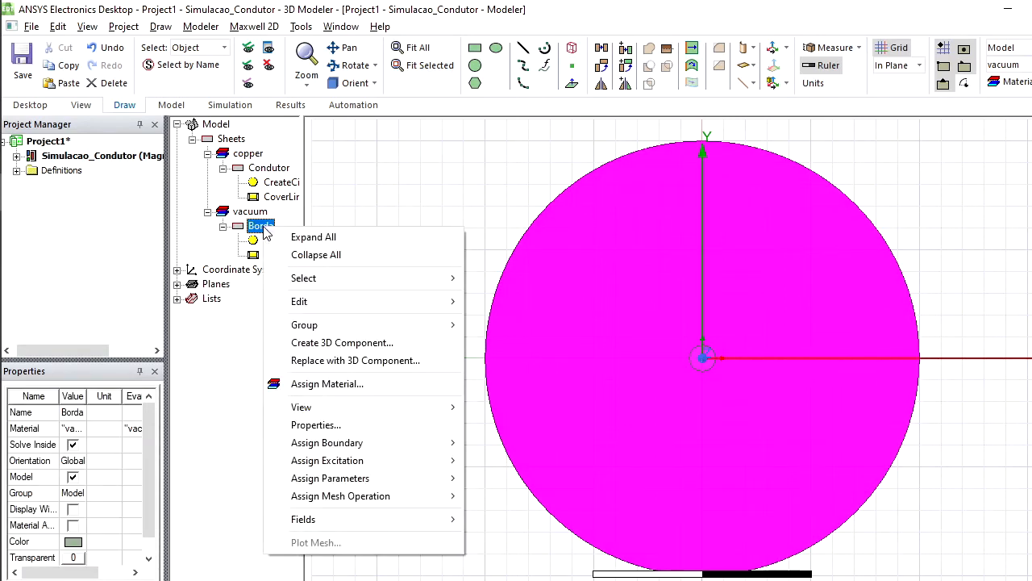
left_click(354, 389)
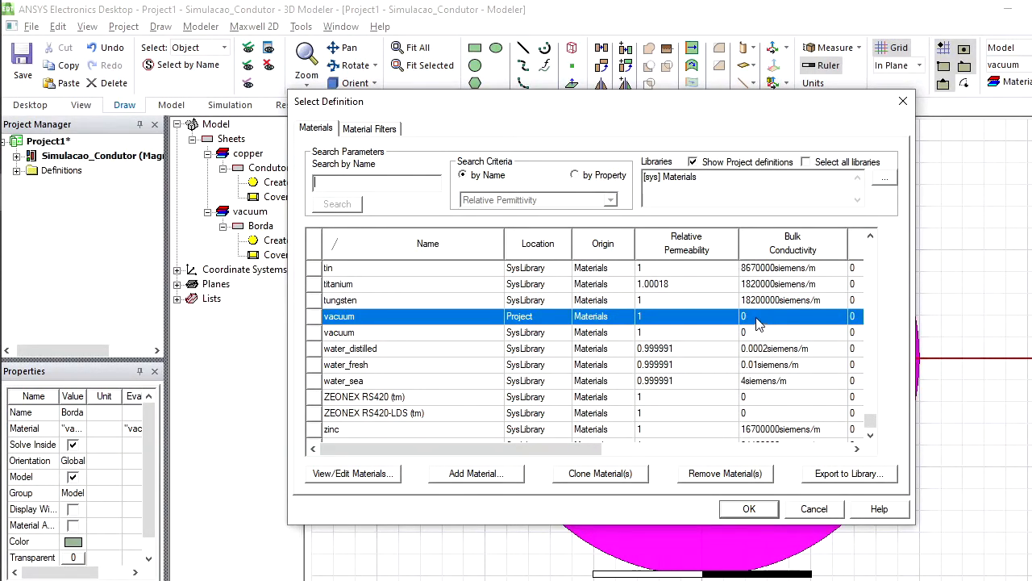
left_click_drag(597, 448, 687, 453)
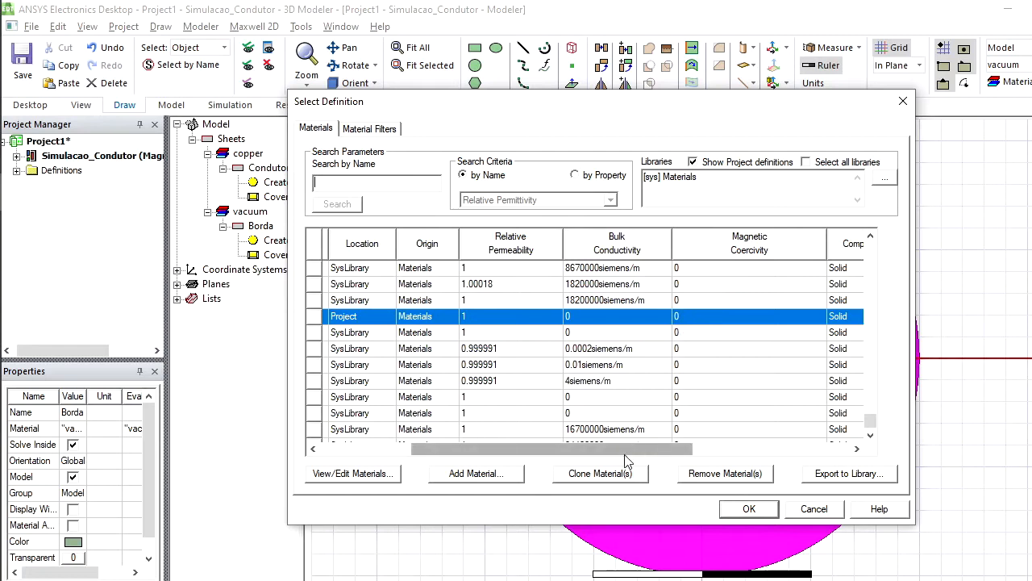
left_click_drag(657, 448, 570, 442)
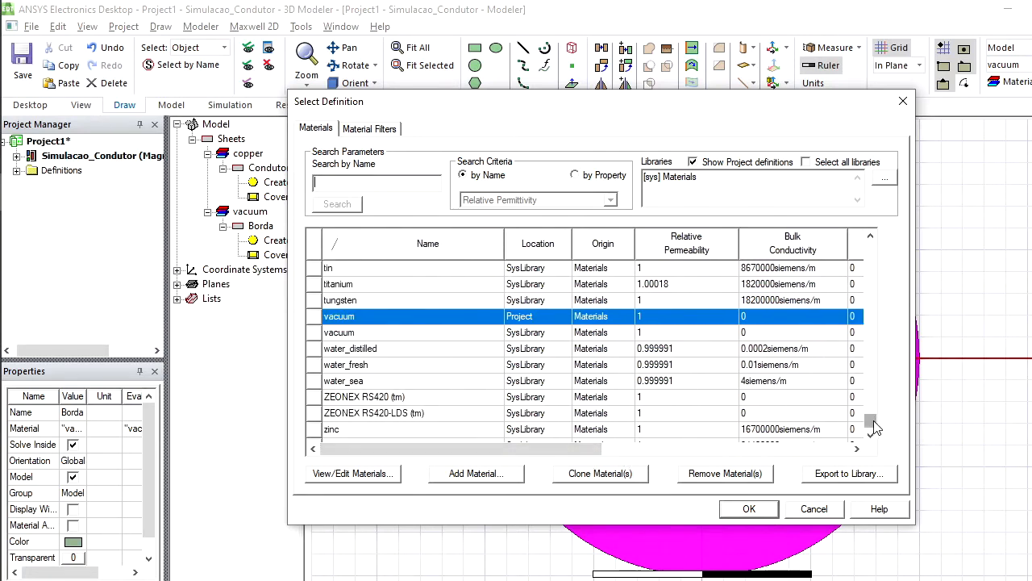
left_click_drag(871, 422, 873, 250)
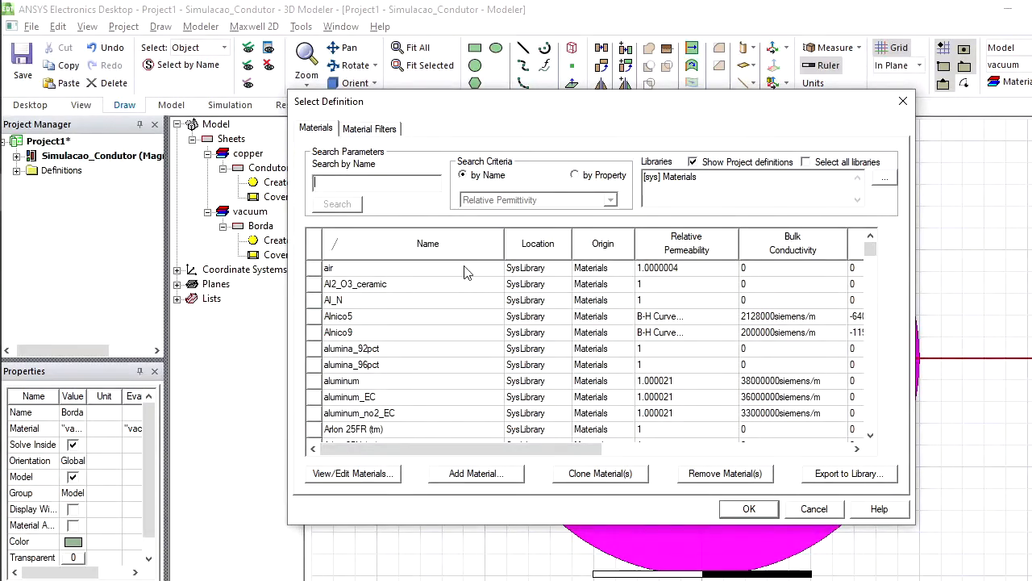
left_click(390, 270)
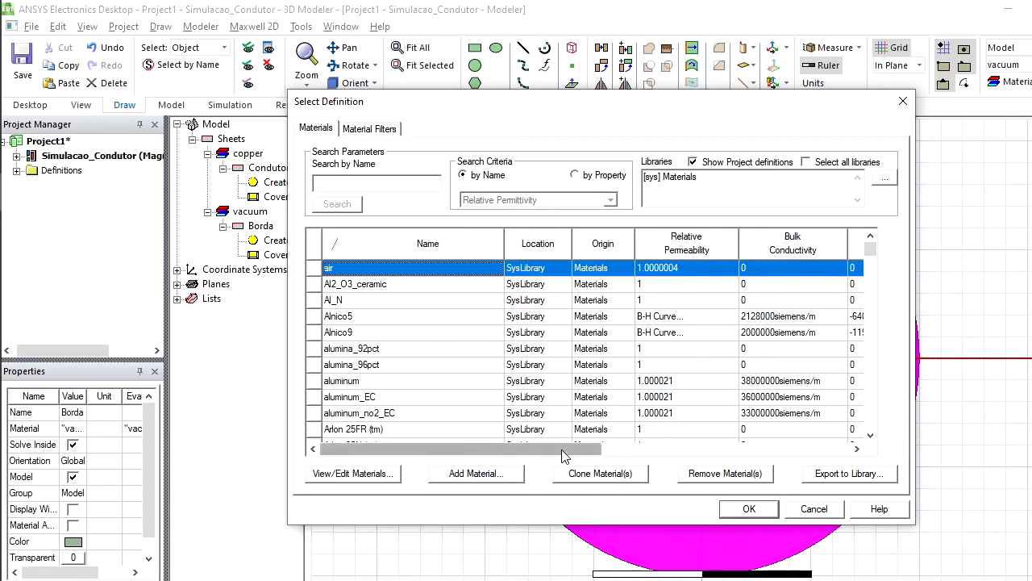
left_click_drag(561, 449, 679, 456)
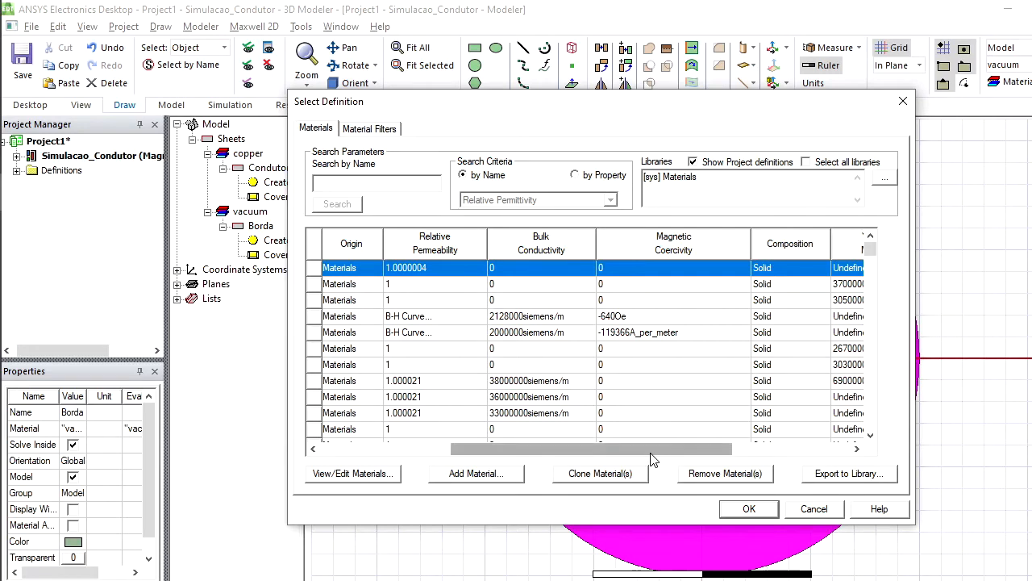
left_click_drag(652, 459, 474, 458)
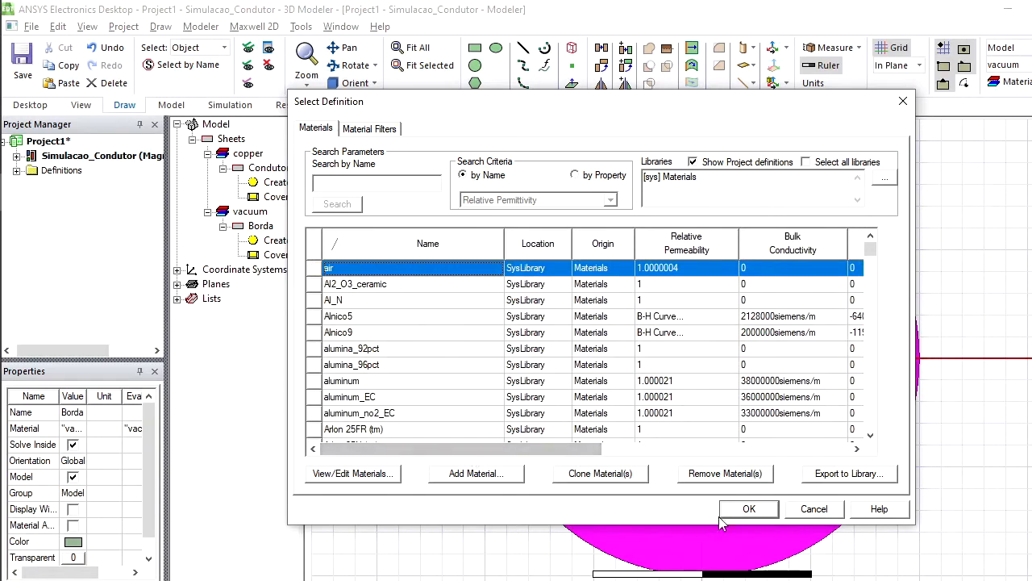
left_click(748, 509)
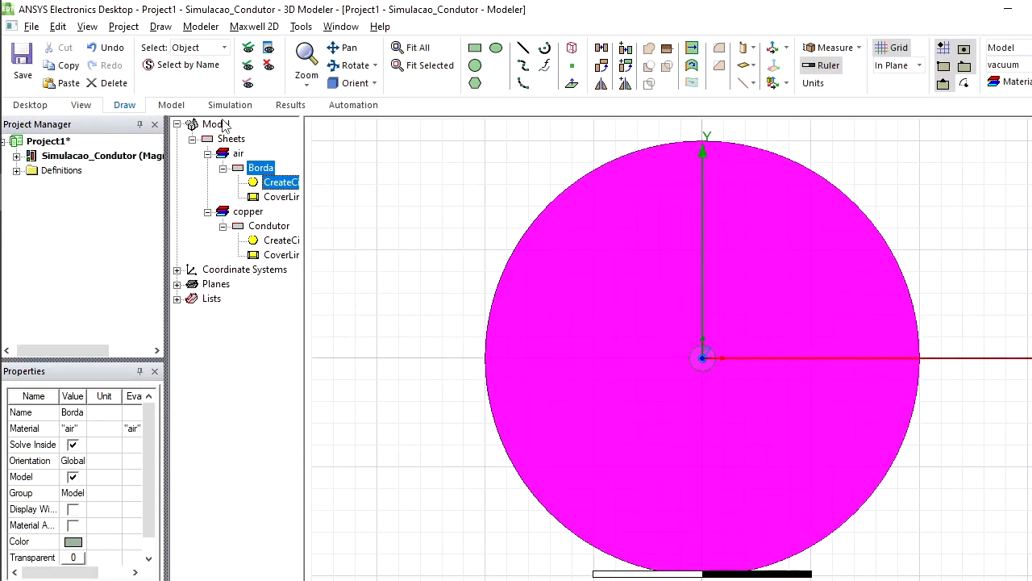
Step: Check that the Borda sheet is grouped under air in the model tree
left_click(243, 361)
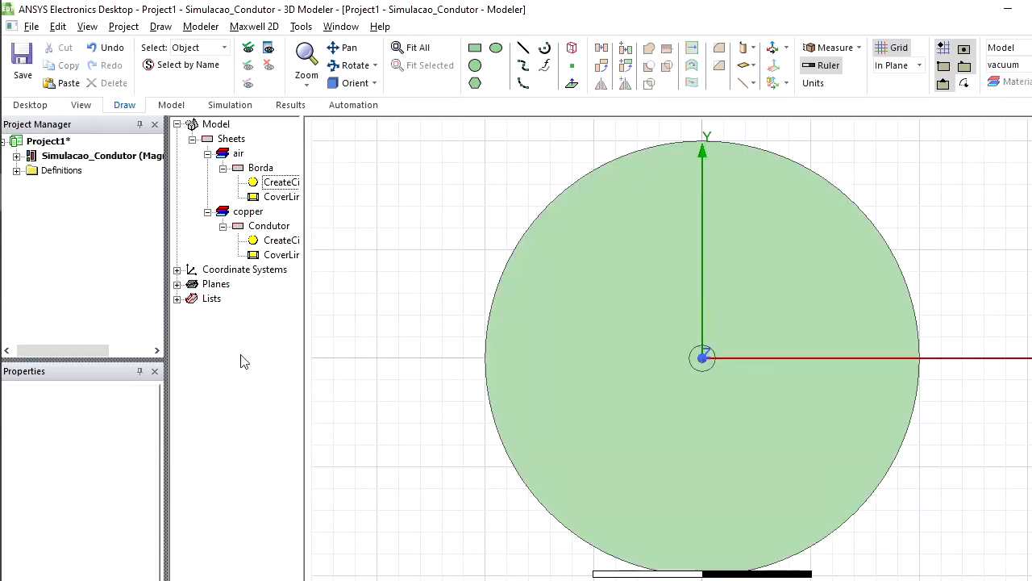
left_click(266, 168)
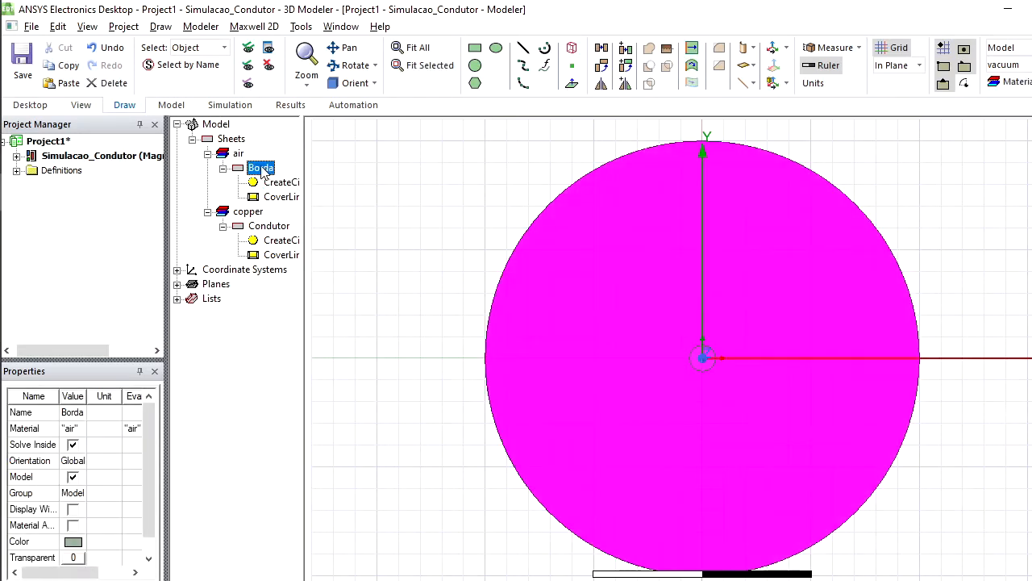
left_click(239, 154)
left_click(266, 168)
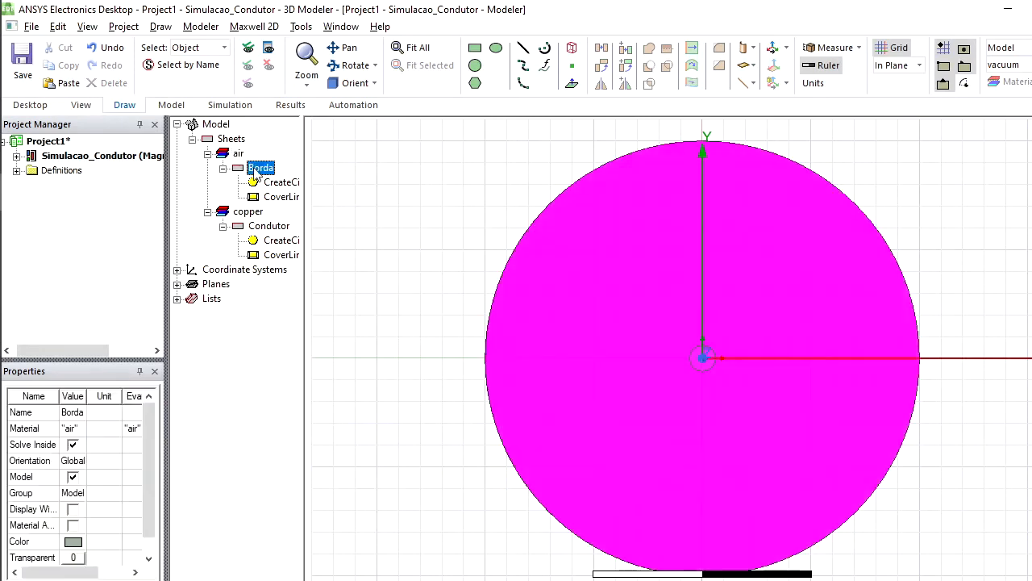
left_click(237, 155)
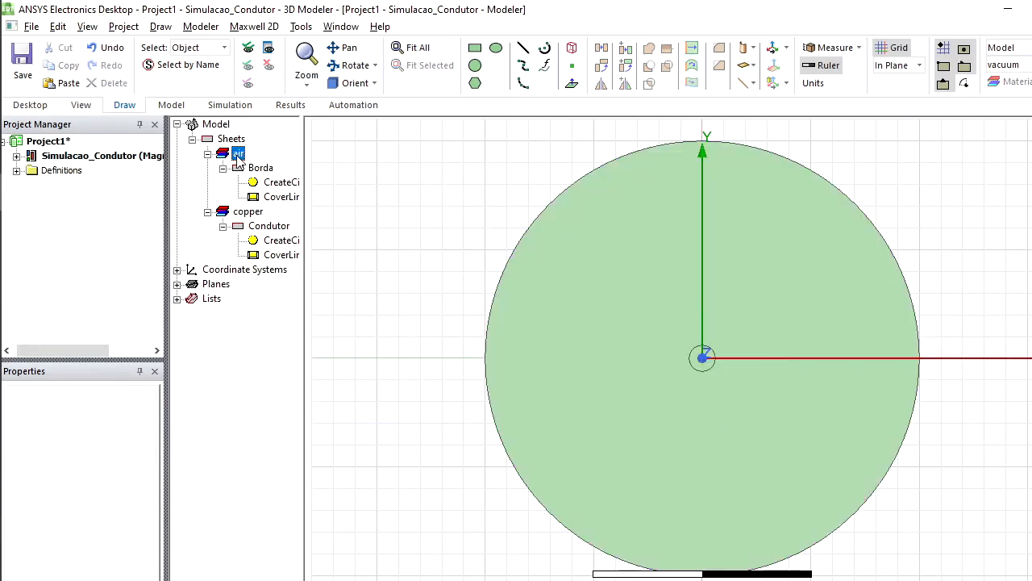
Step: Check the Condutor sheet under copper in the model tree and switch the selection mode to edges
left_click(269, 226)
left_click(247, 212)
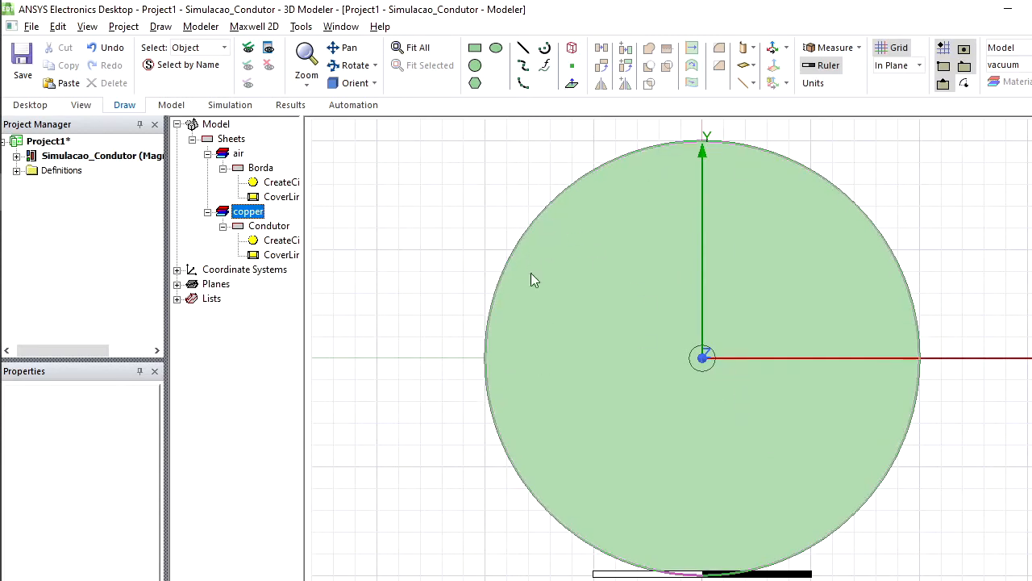
right_click(389, 213)
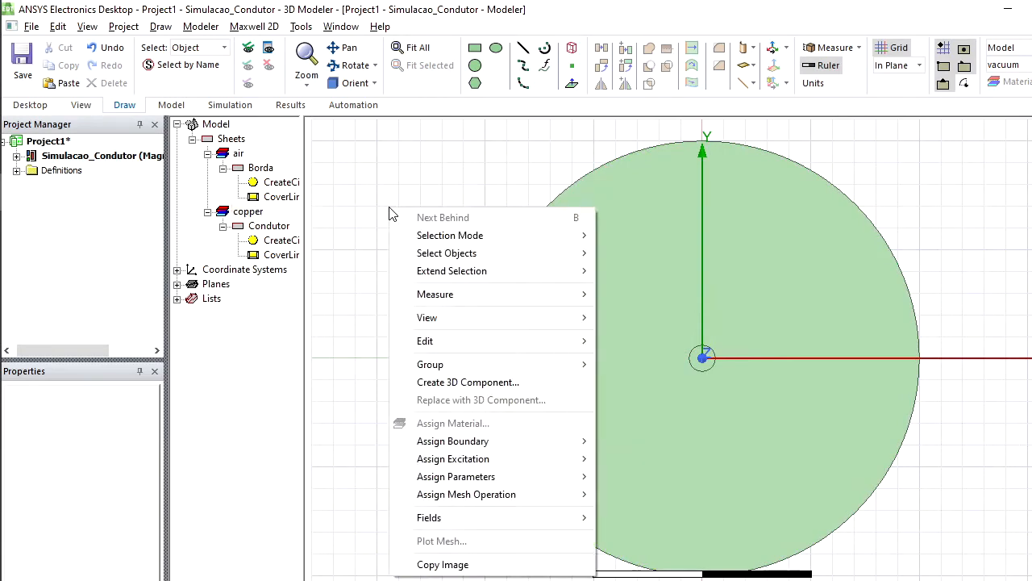
mouse_move(410, 235)
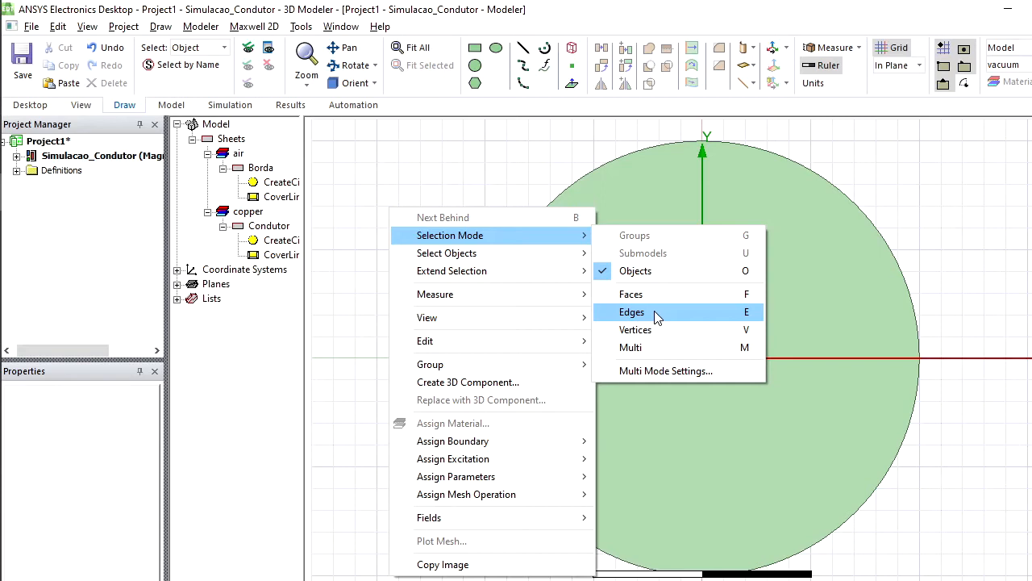
left_click(654, 316)
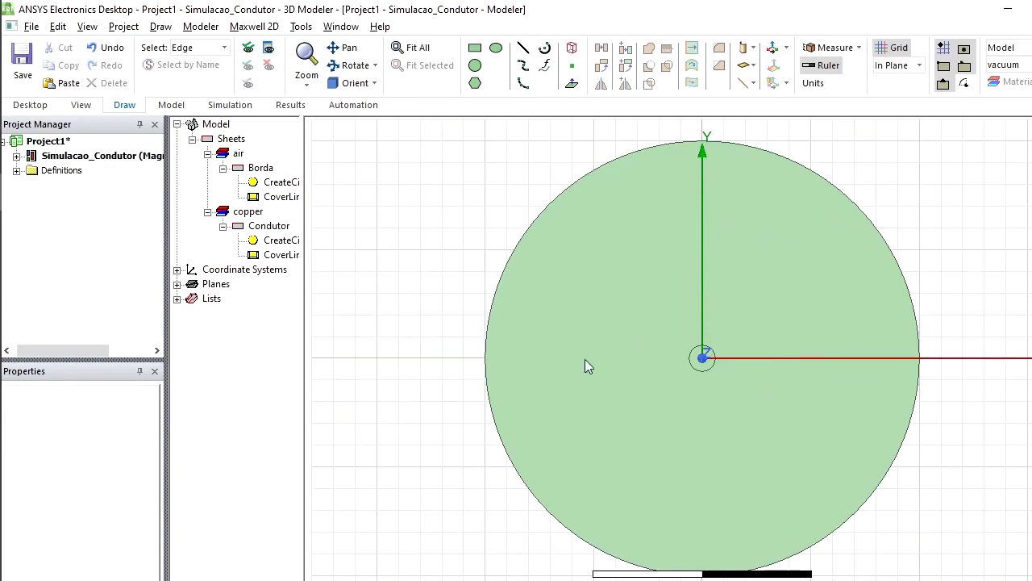
Step: Assign a Balloon boundary named Borda to the edge of the large outer circle
left_click(891, 254)
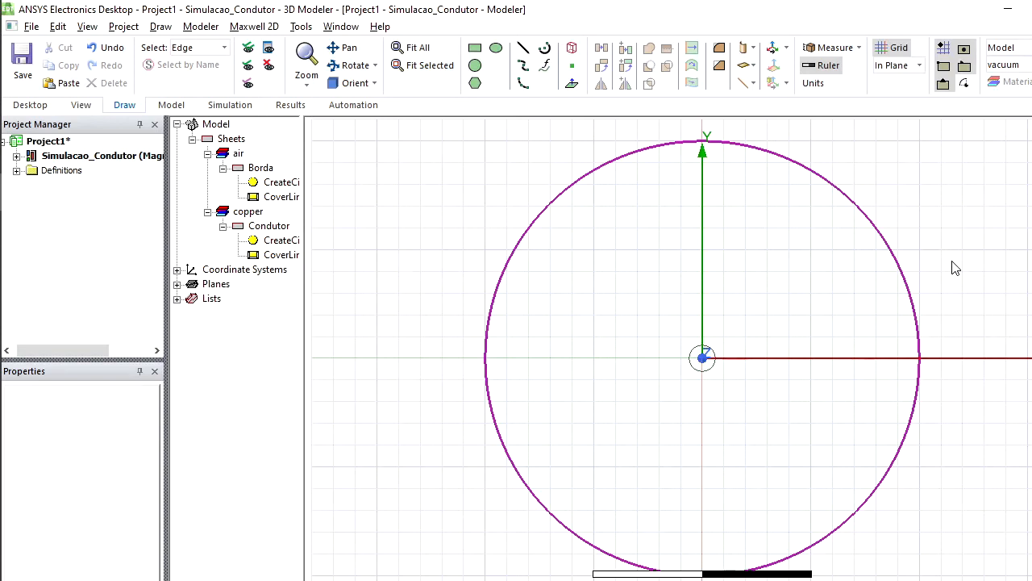
left_click(701, 372)
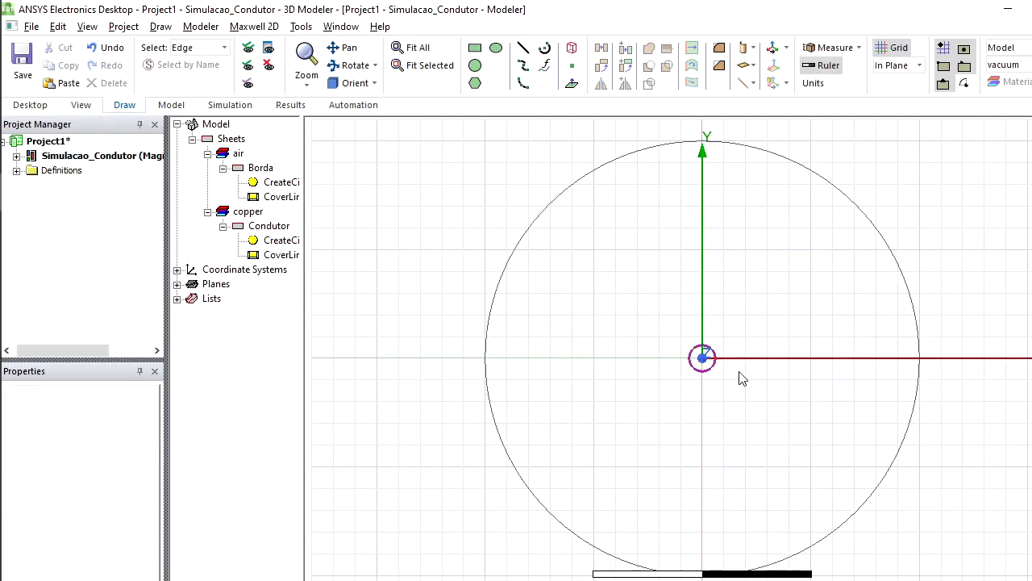
left_click(884, 245)
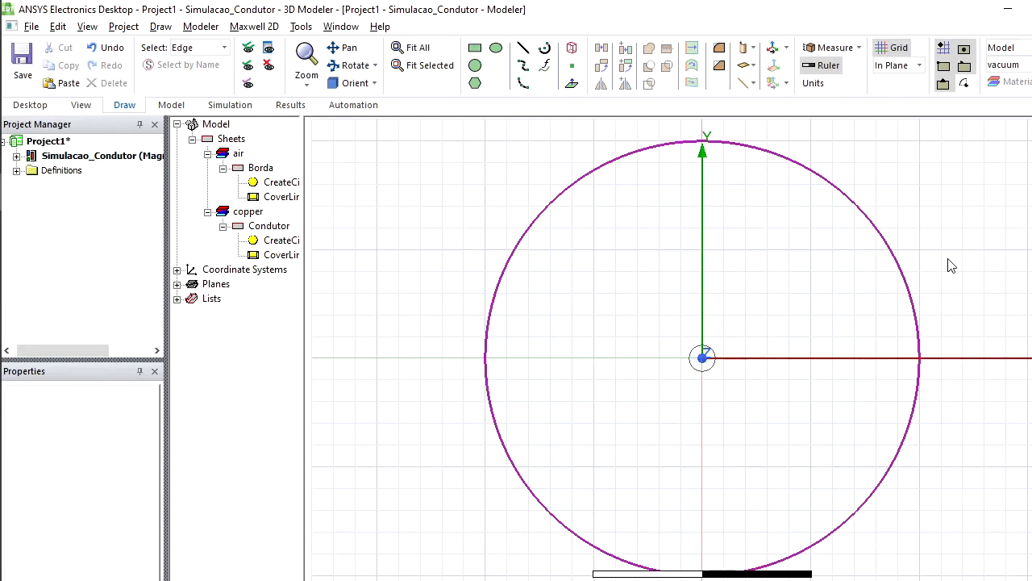
right_click(900, 271)
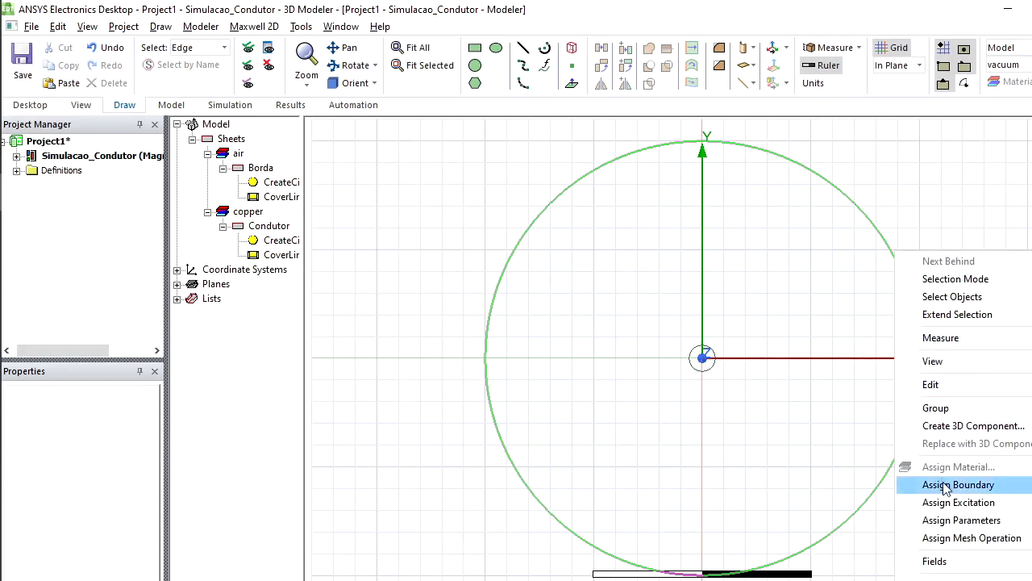
mouse_move(968, 493)
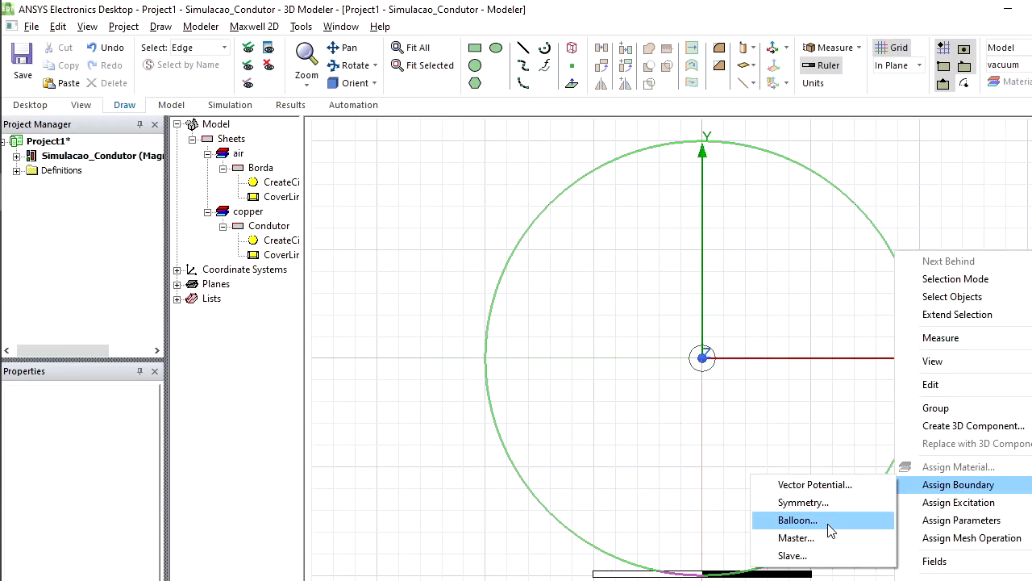
left_click(829, 523)
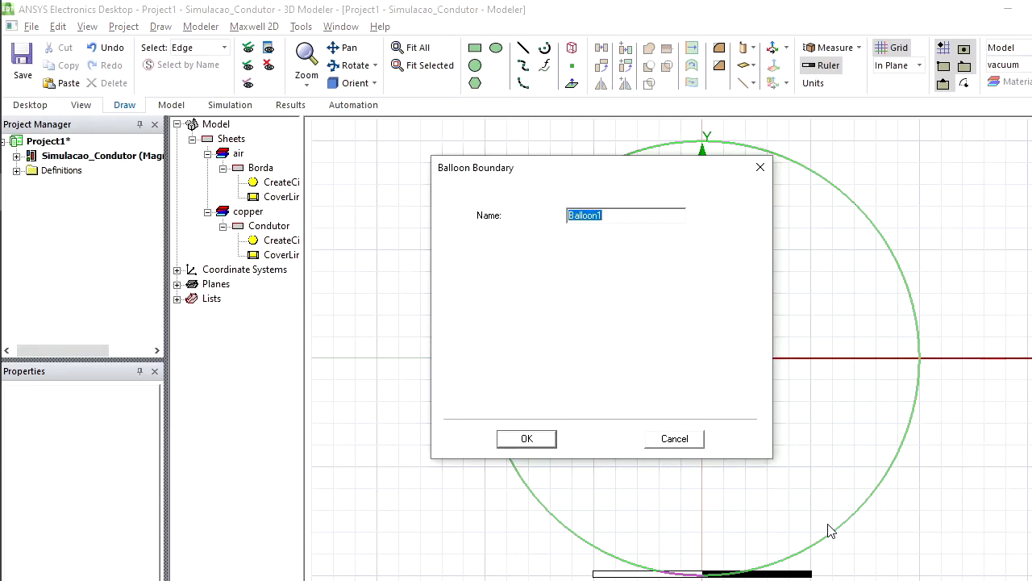
type("Borda")
left_click(526, 441)
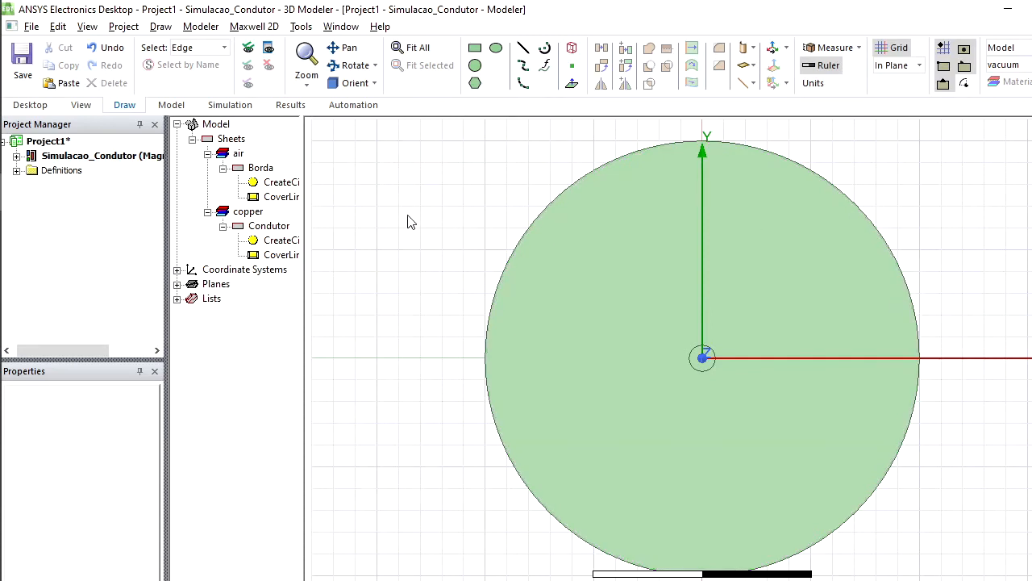
Step: Switch the selection mode back to objects and try it out on the Borda sheet, leaving nothing selected
right_click(385, 179)
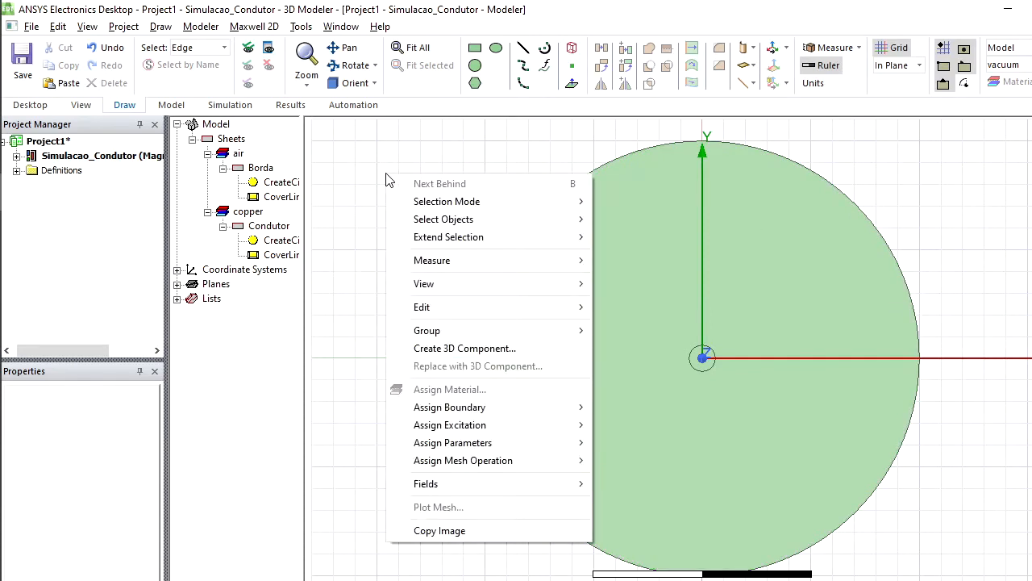
mouse_move(410, 206)
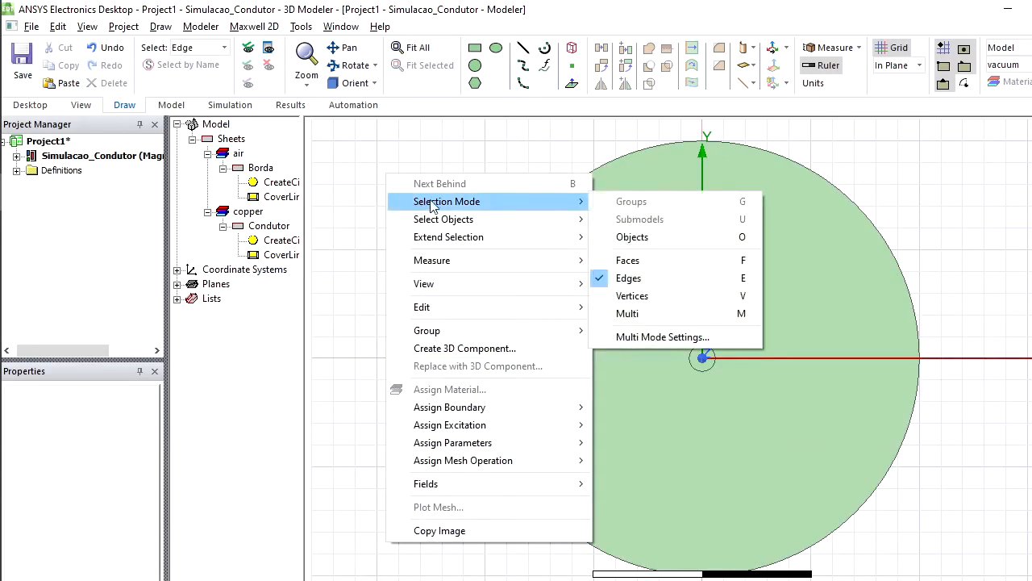
left_click(670, 236)
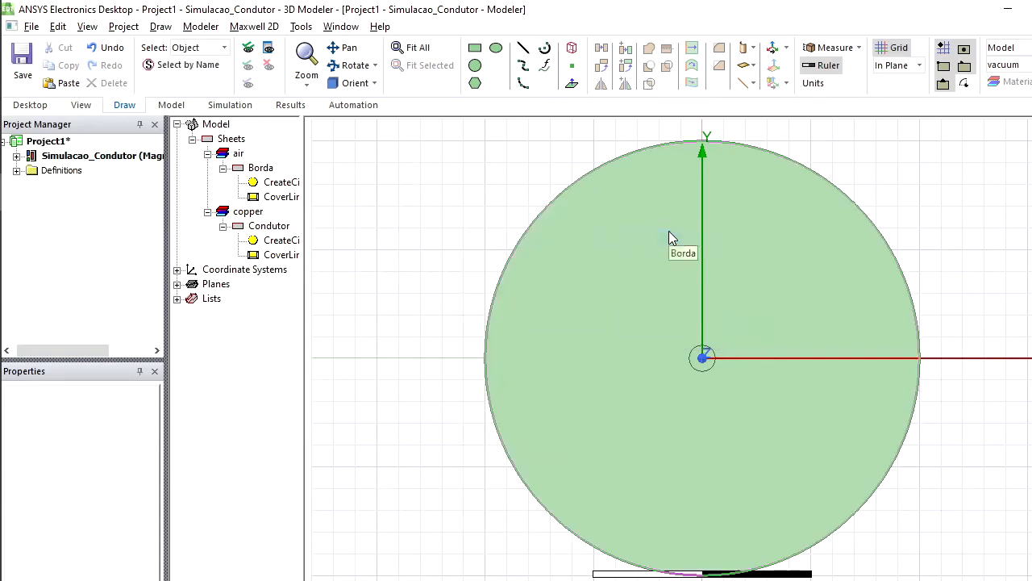
left_click(632, 267)
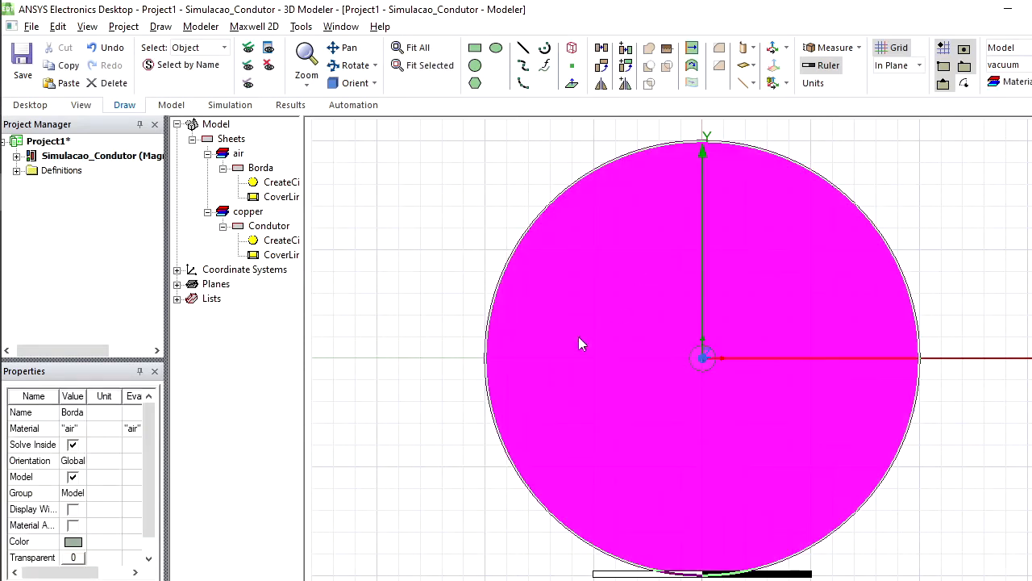
left_click(932, 247)
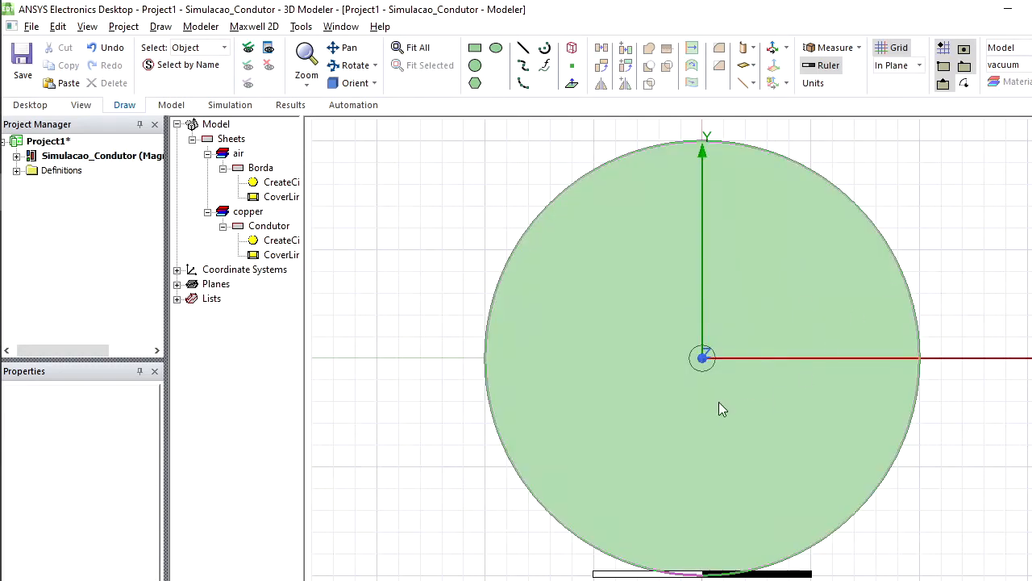
Step: Start a Current excitation on the Condutor circle and name it Currente
left_click(695, 362)
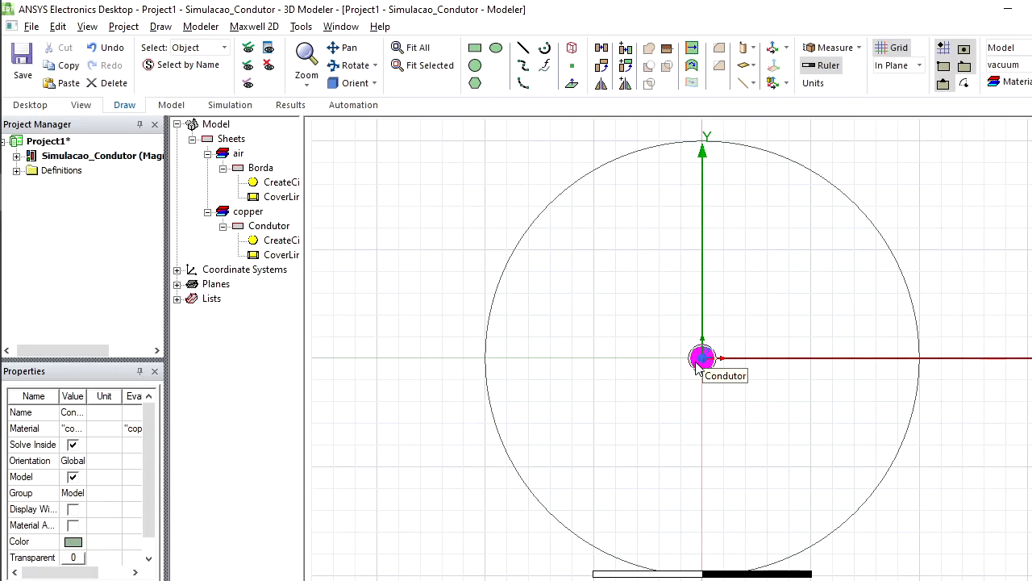
right_click(697, 364)
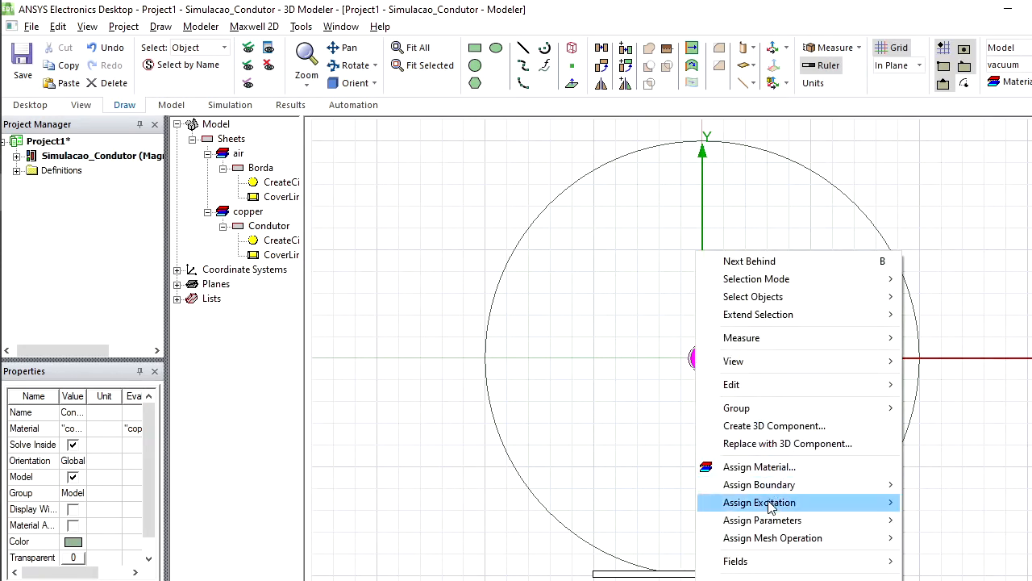
mouse_move(786, 507)
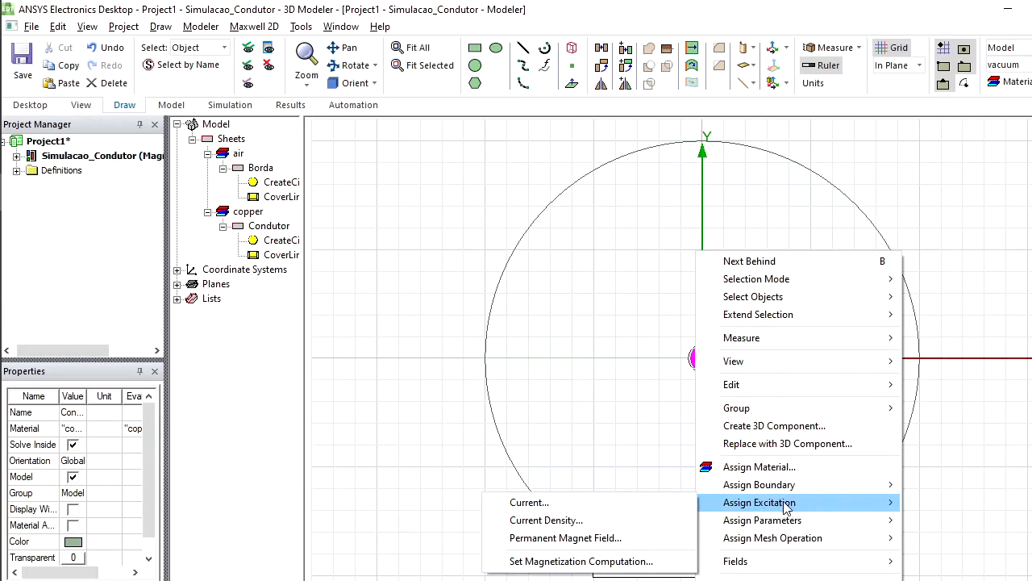
left_click(655, 507)
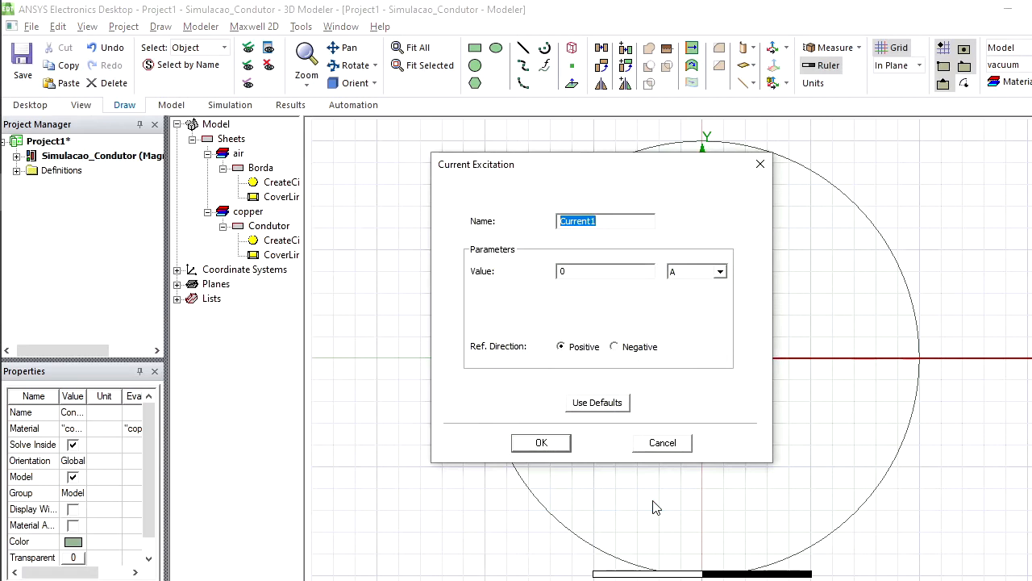
key("End")
type("e")
Step: Set the excitation's current to 100 A with a positive reference direction and apply it to the conductor
double_click(563, 271)
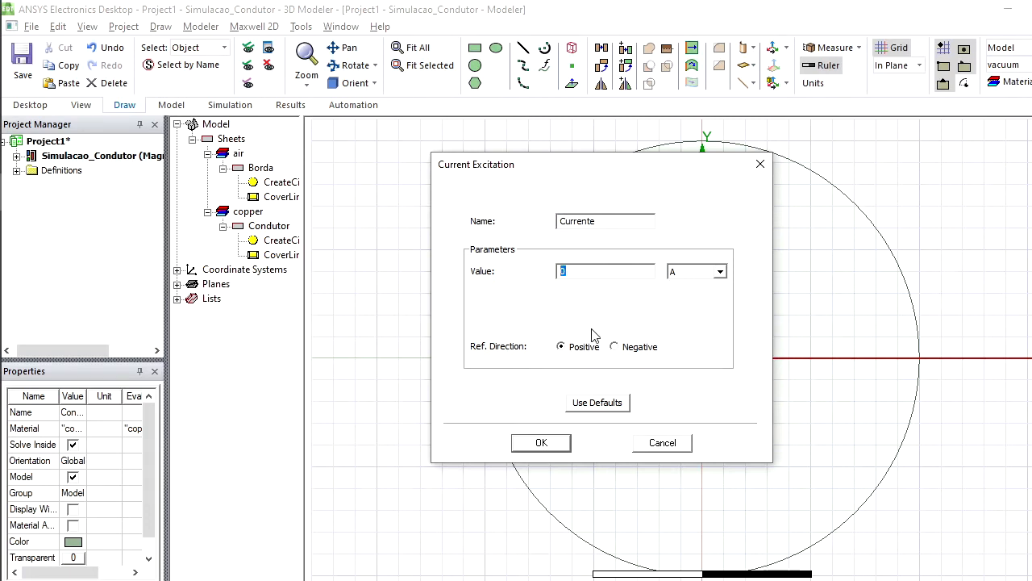
type("100")
left_click(723, 275)
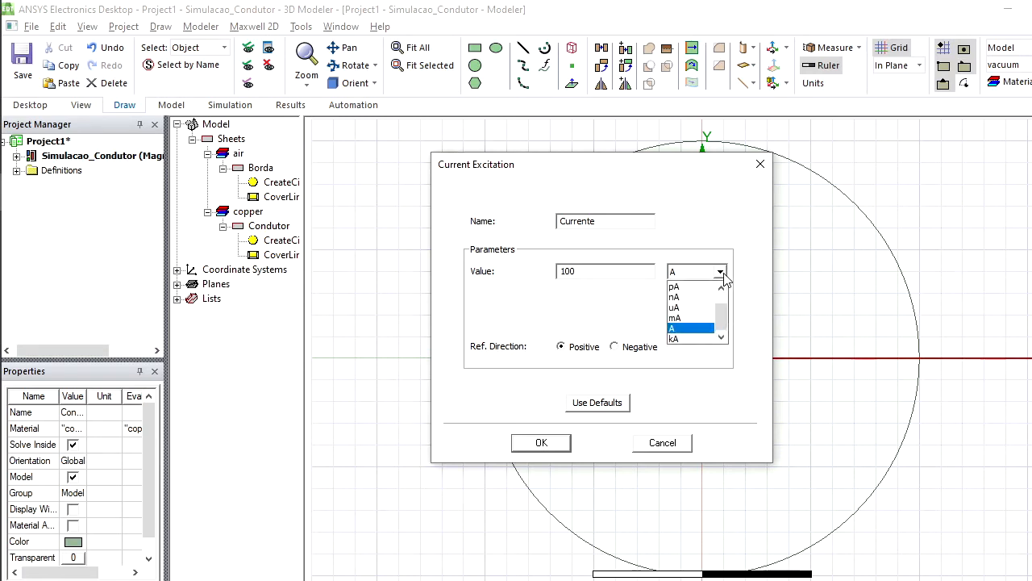
left_click(733, 240)
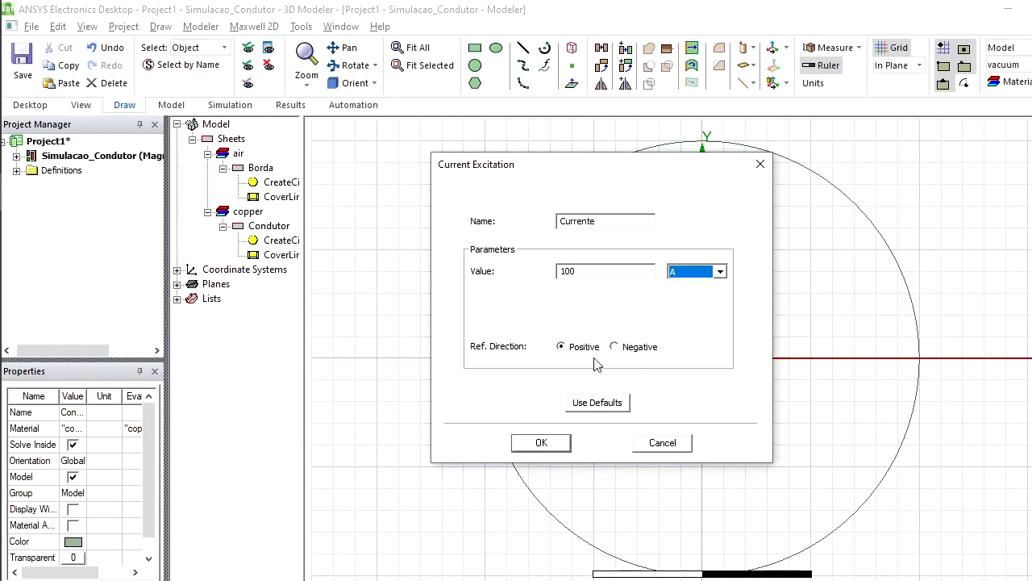
left_click_drag(641, 176, 492, 234)
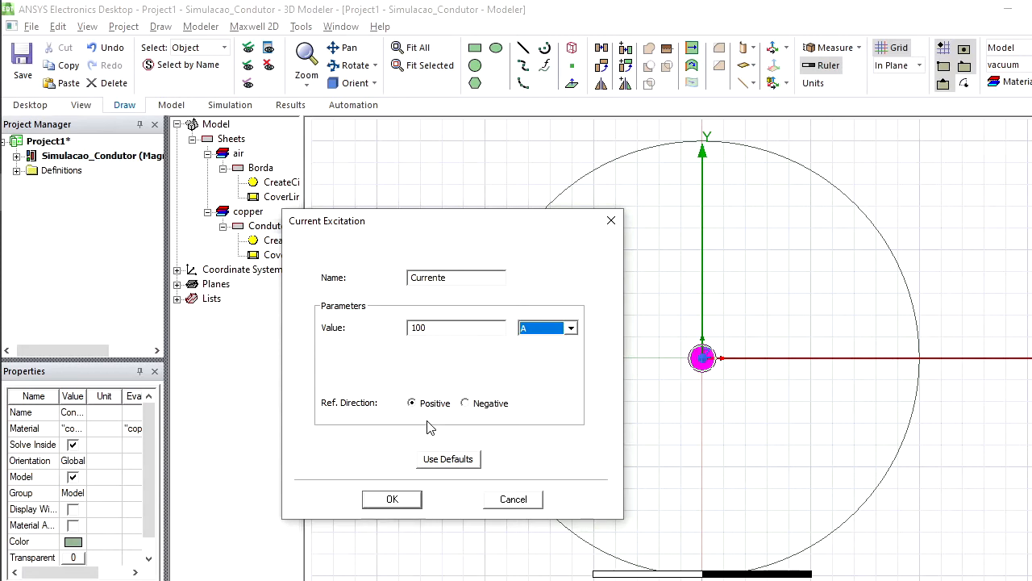
left_click_drag(410, 226, 402, 209)
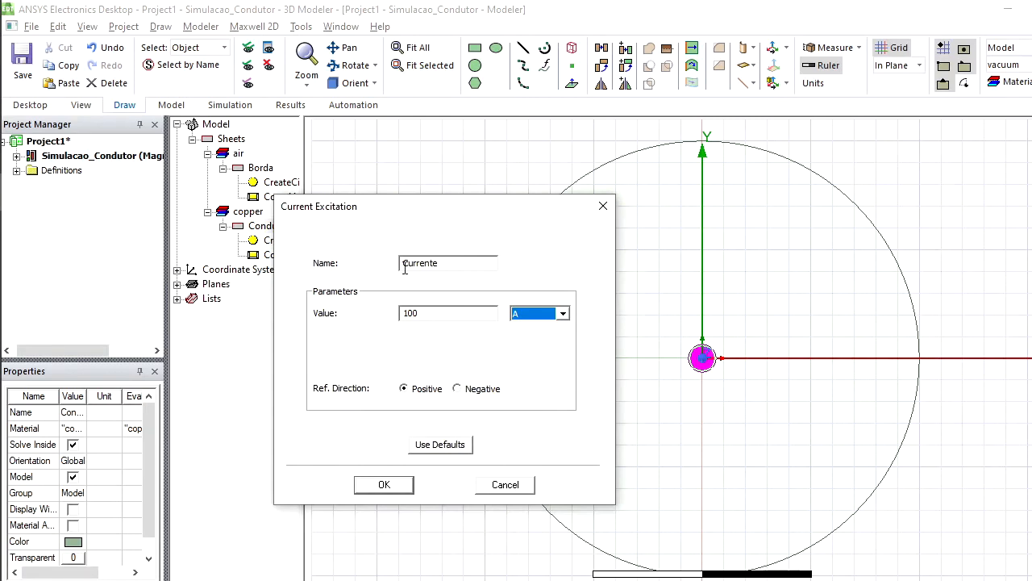
left_click(384, 485)
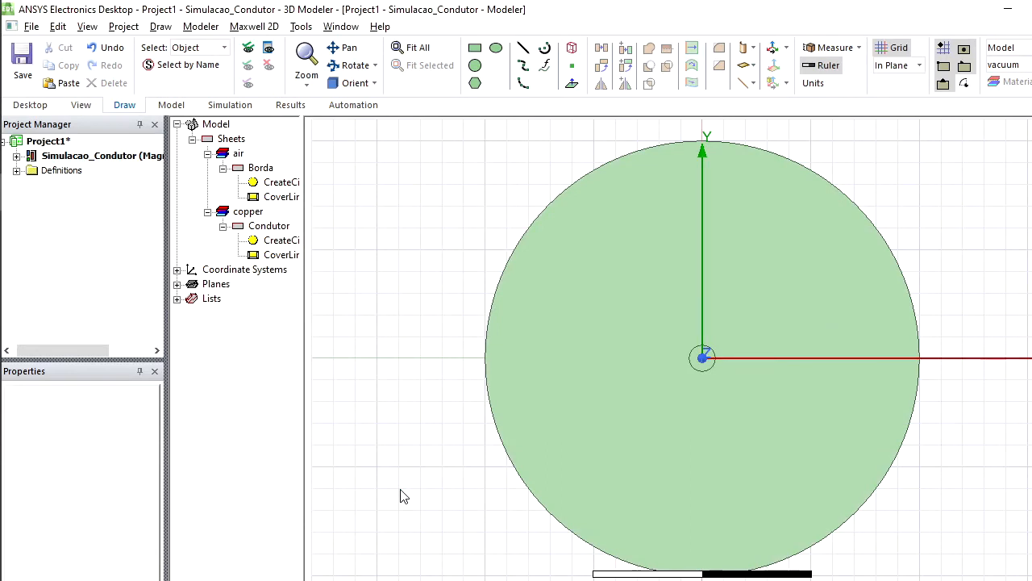
left_click(695, 358)
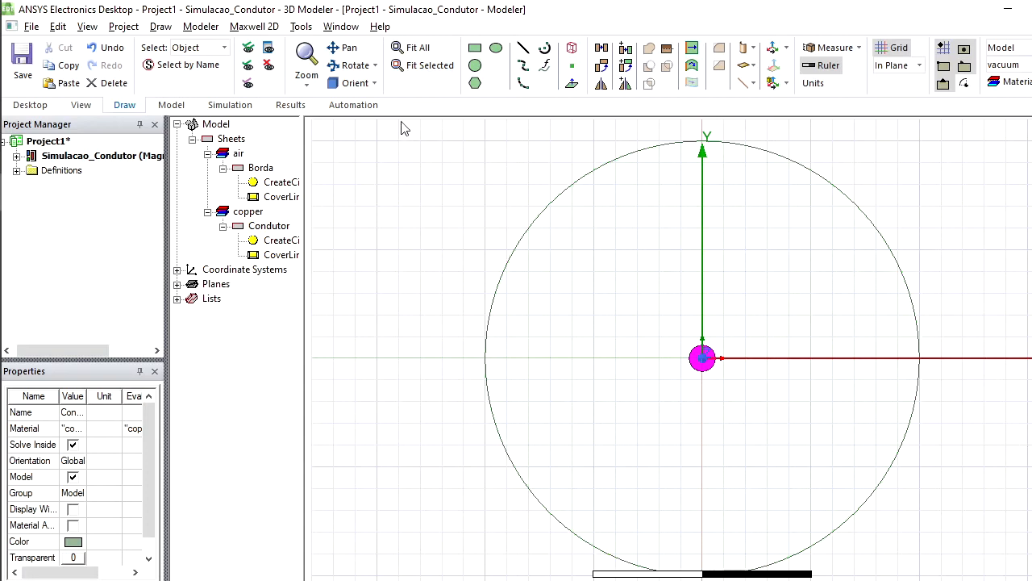
left_click_drag(401, 121, 1005, 578)
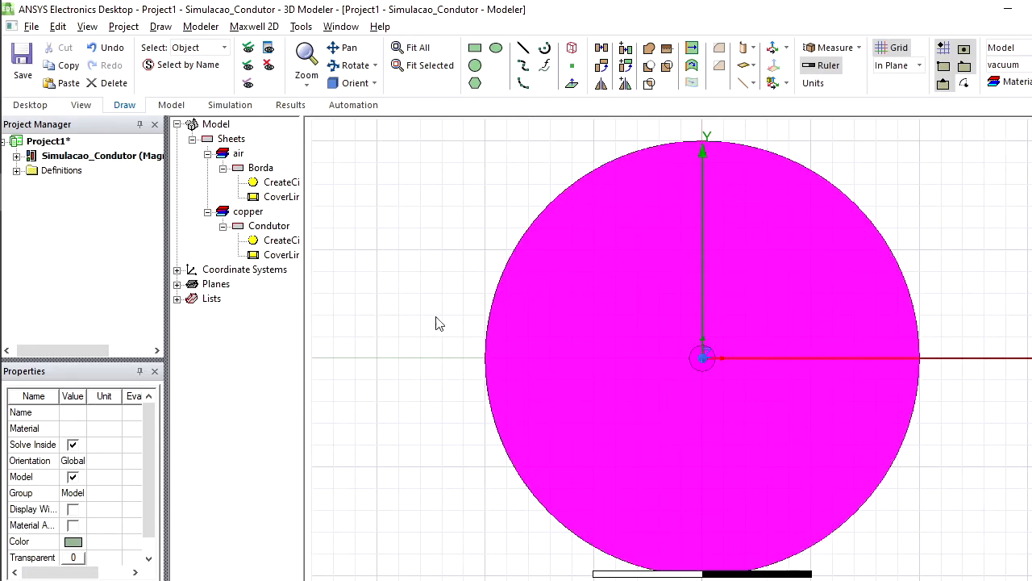
left_click(394, 271)
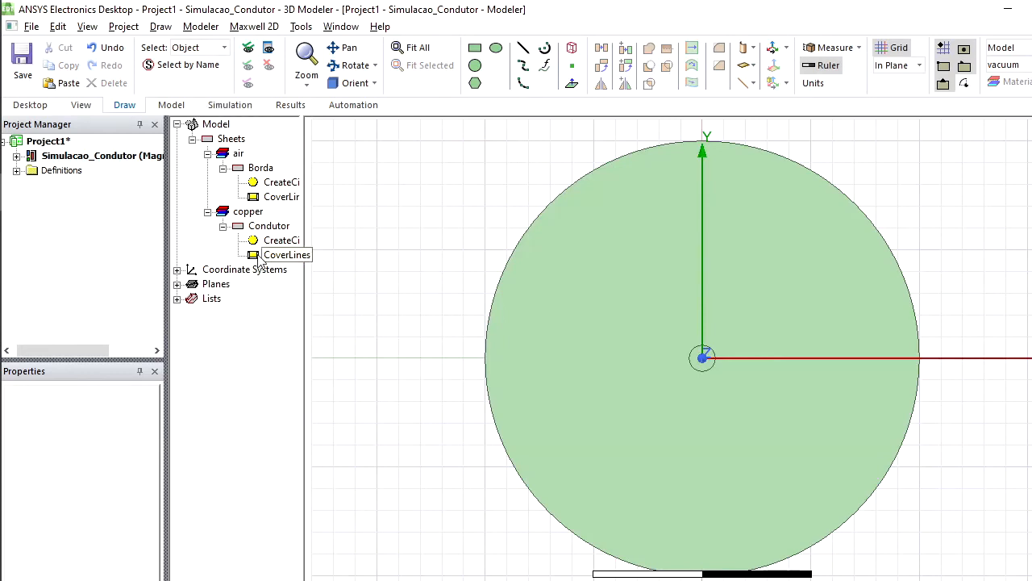
Step: Start a length-based mesh refinement inside the Borda and Condutor sheets together and name it Malha
left_click(258, 170)
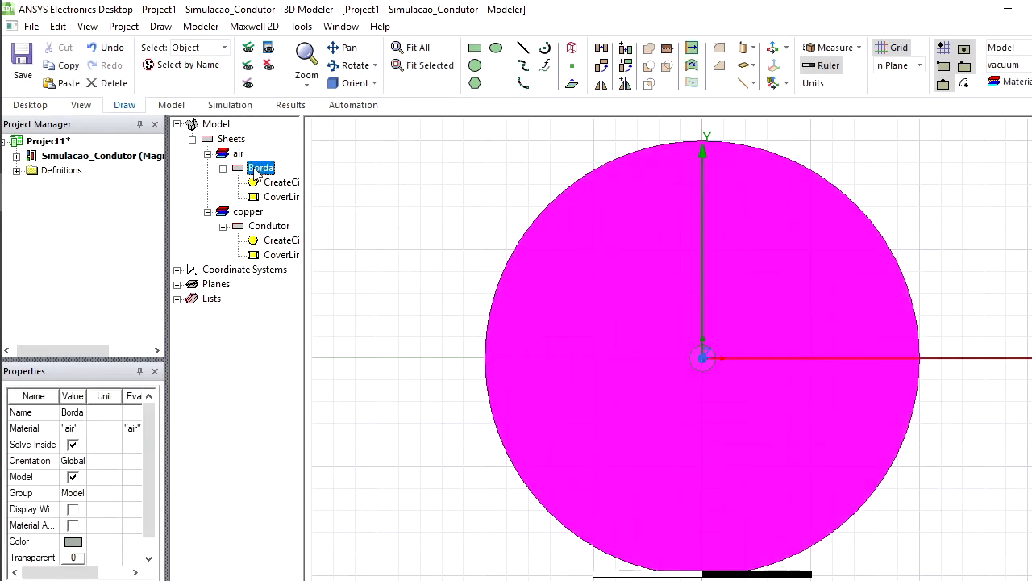
left_click(266, 227, "ctrl")
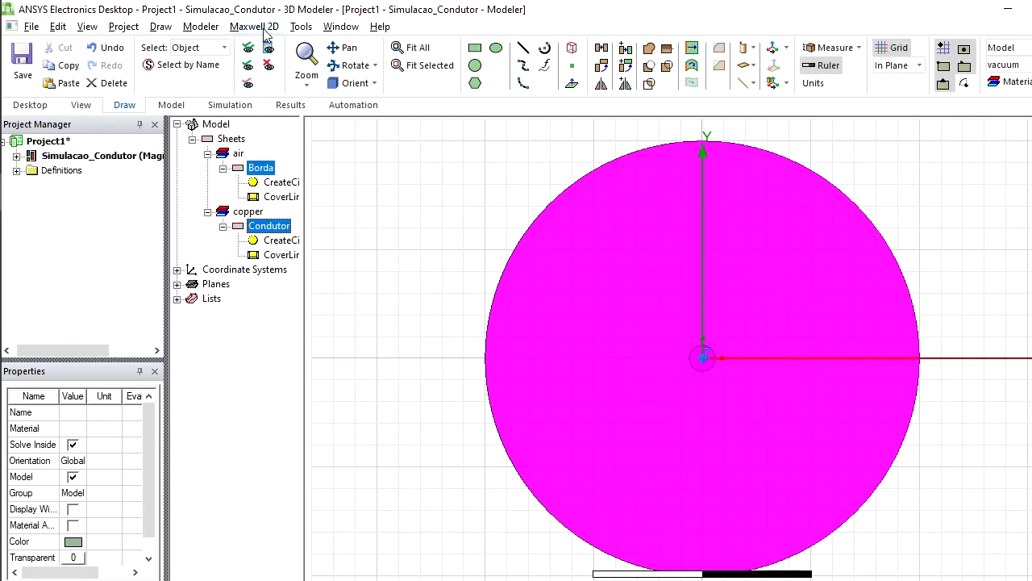
left_click(265, 29)
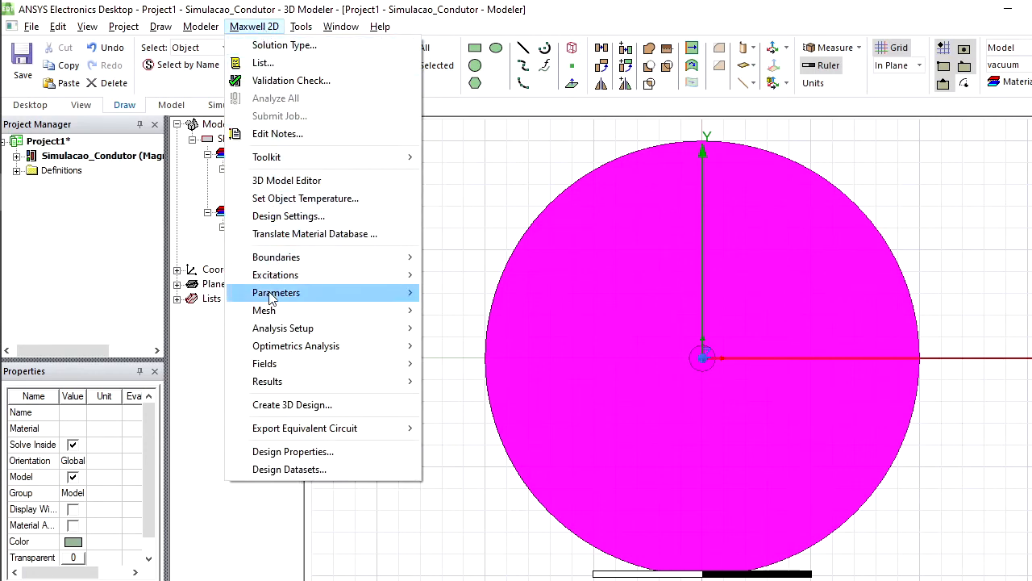
mouse_move(274, 316)
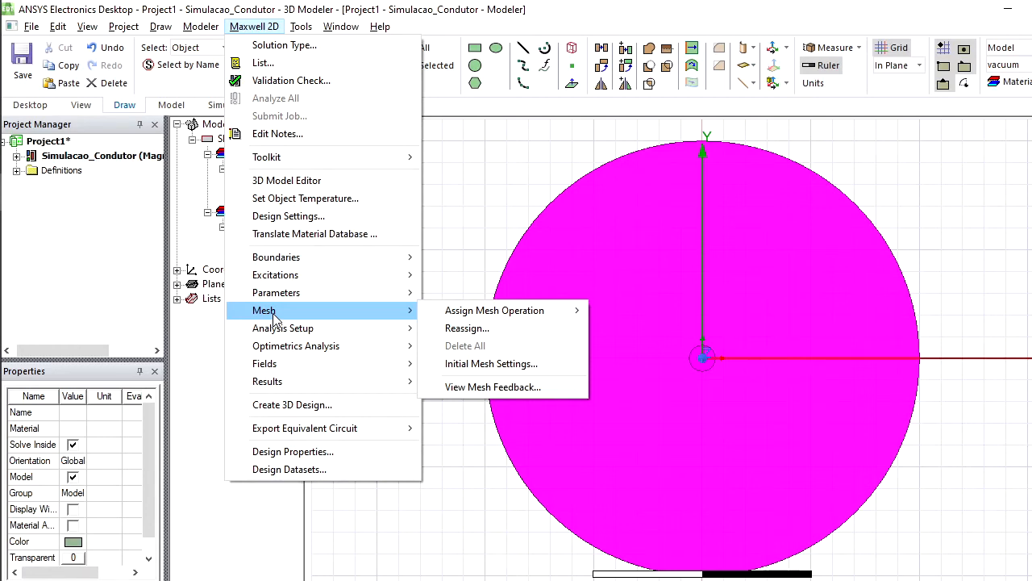
mouse_move(456, 320)
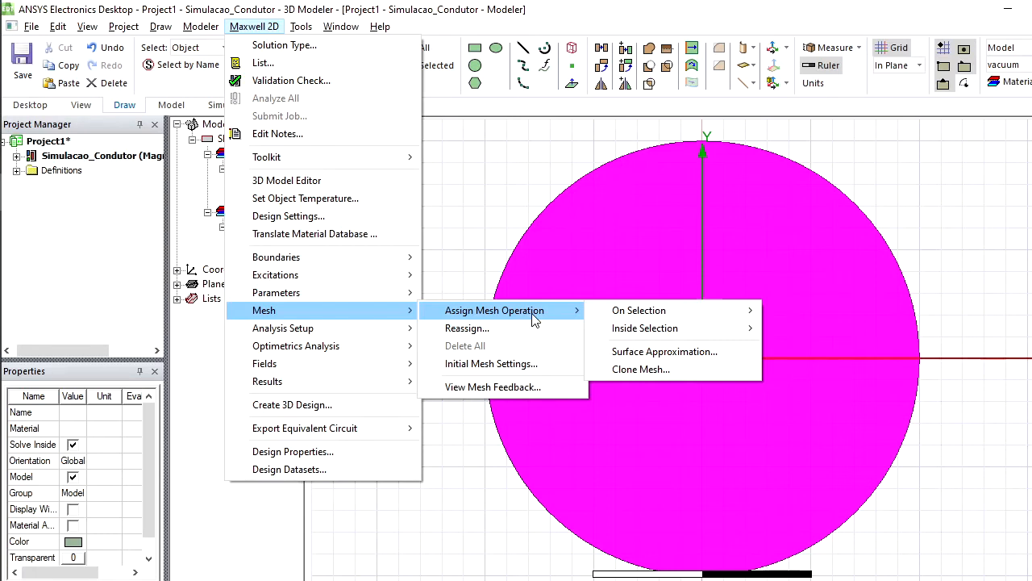
mouse_move(632, 317)
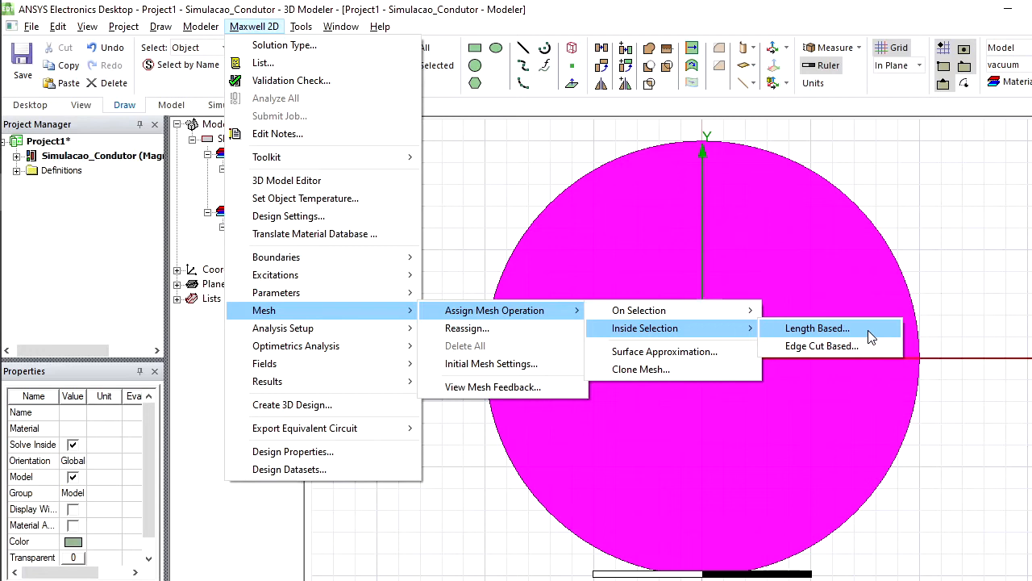
left_click(816, 328)
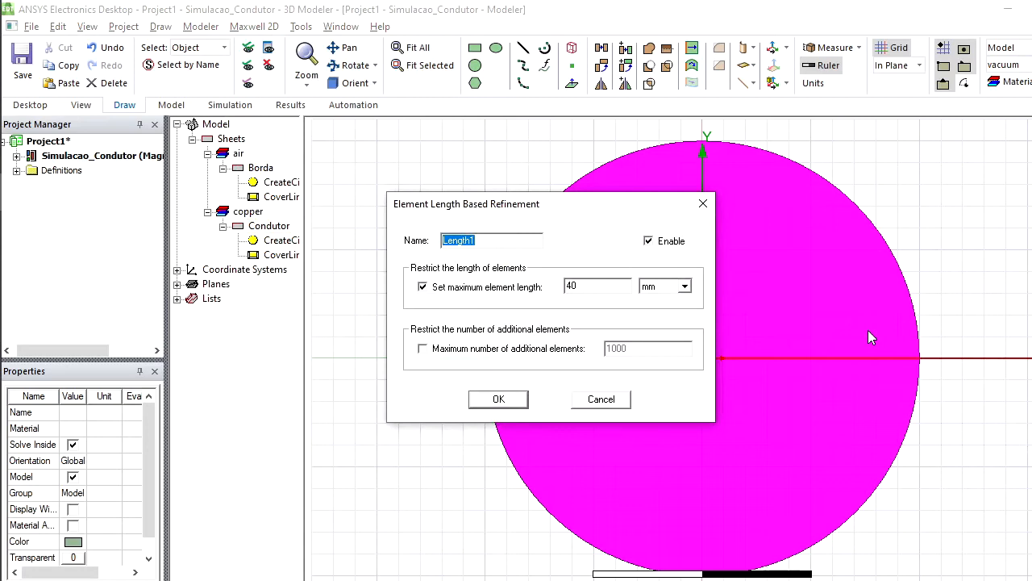
left_click_drag(613, 207, 669, 222)
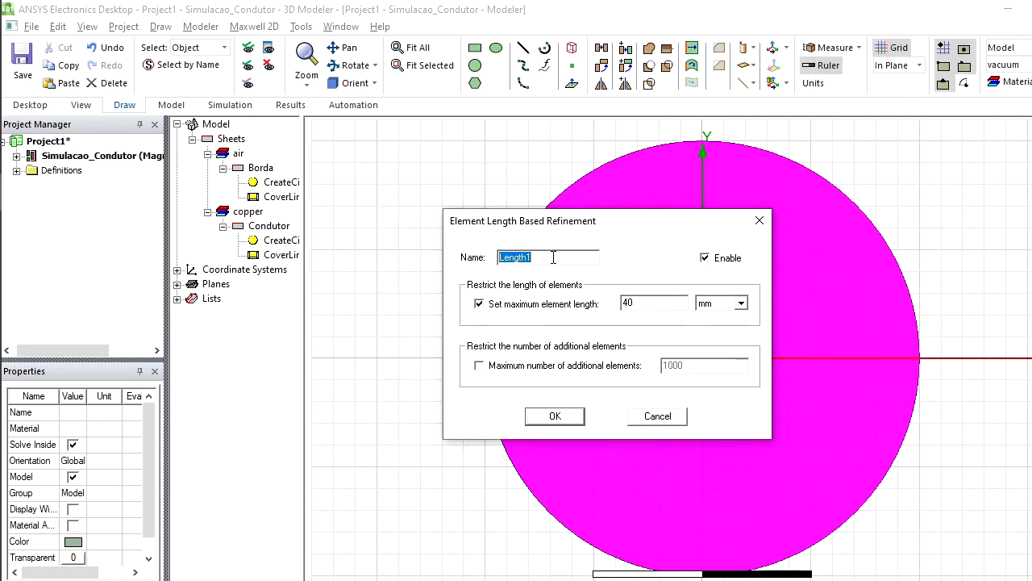
type("Malha")
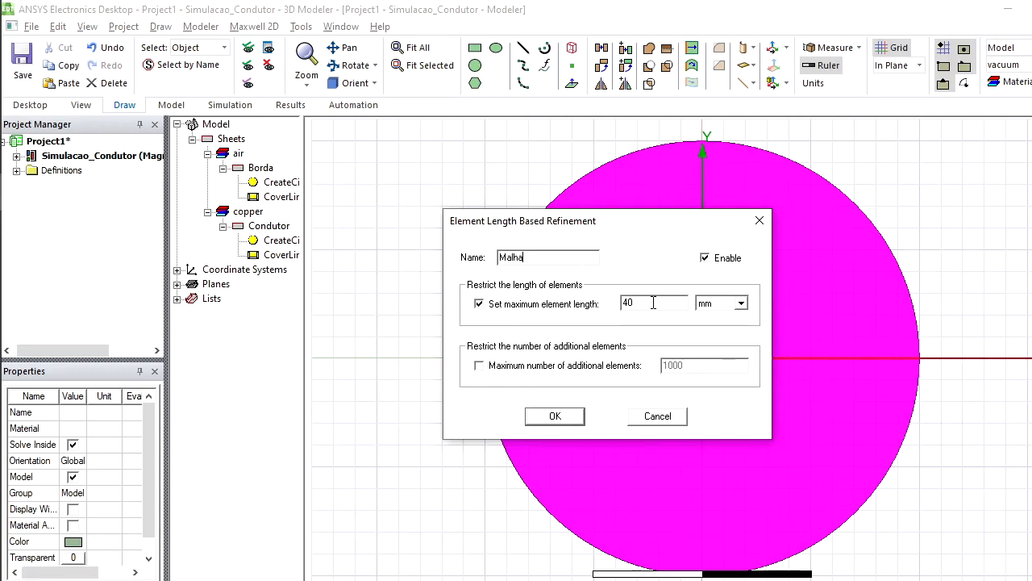
Step: Adjust the refinement's maximum element length and additional-element restrictions and apply the mesh operation
left_click(514, 309)
left_click(480, 366)
left_click(508, 310)
left_click(525, 308)
left_click_drag(686, 365, 655, 367)
double_click(703, 362)
left_click(572, 415)
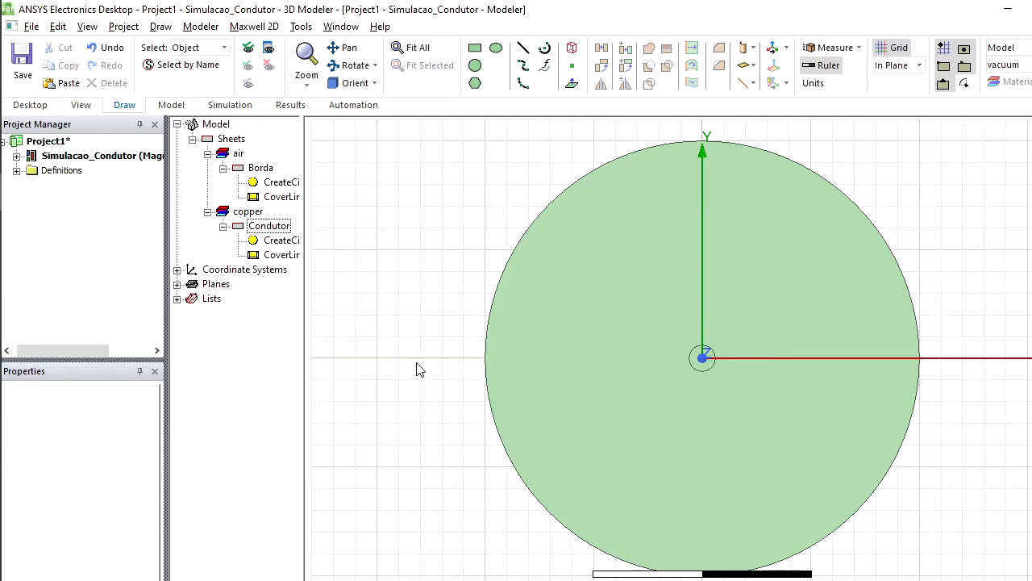
Step: Add a solution setup to the analysis and set its maximum number of passes to 15
left_click(278, 32)
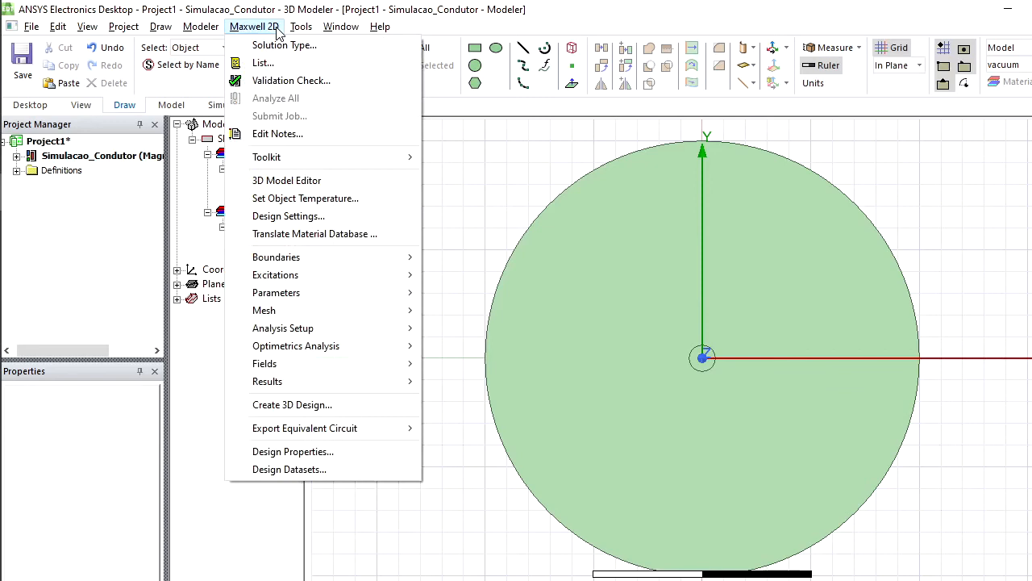
mouse_move(282, 331)
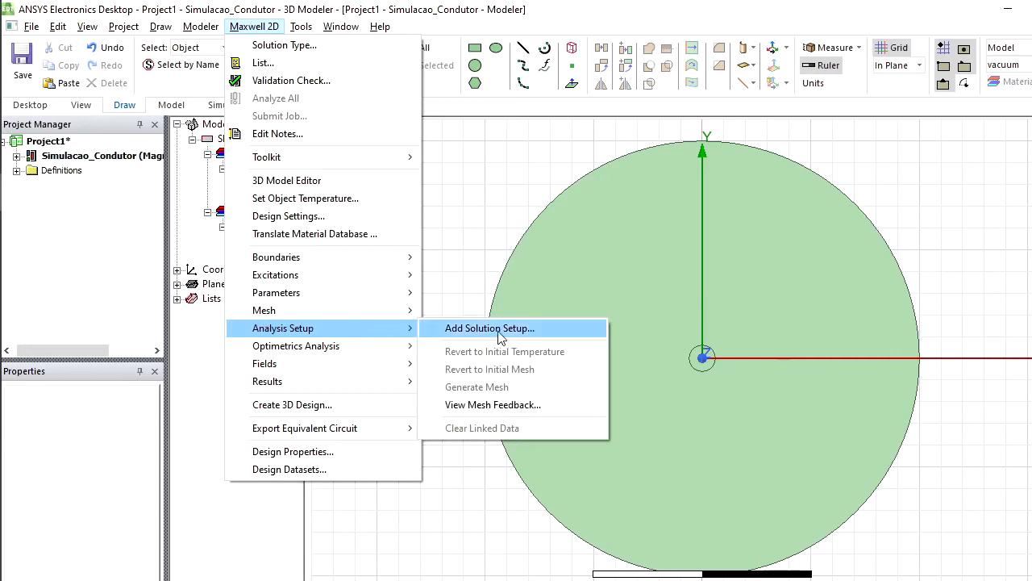
left_click(560, 330)
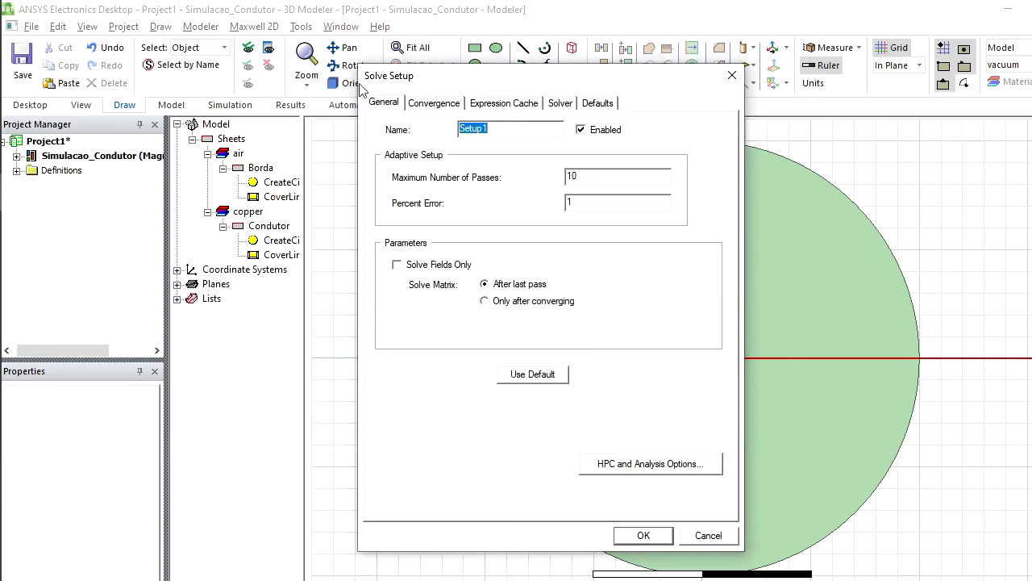
left_click(497, 130)
key("BackSpace")
type("1")
key("BackSpace")
type("5")
Step: Set the setup's convergence refinement per pass to 15% and the minimum number of passes to 10
left_click(425, 105)
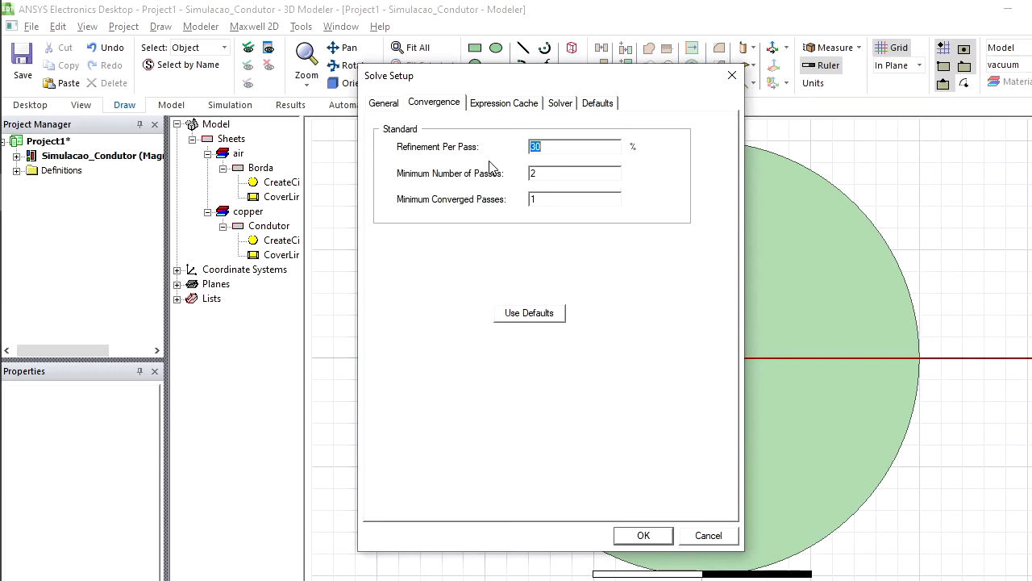
type("15")
left_click_drag(540, 176, 525, 179)
type("10")
Step: Set the solver's nonlinear residual to 0.00001
left_click(562, 106)
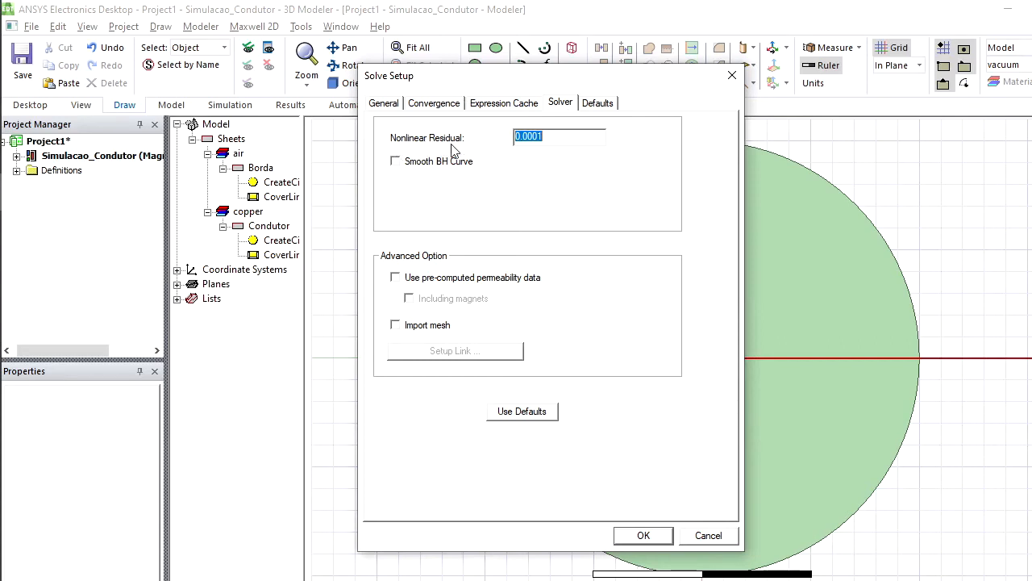
left_click_drag(550, 137, 530, 139)
left_click(530, 138)
type("0")
Step: Review the solve setup's default, expression cache, general, convergence and solver settings, and accept the setup
left_click(589, 103)
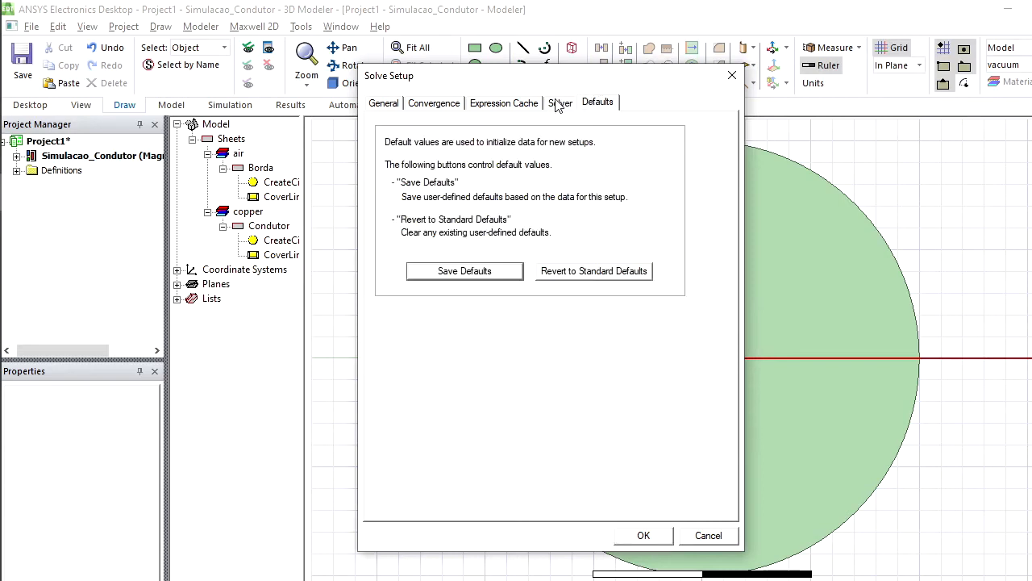
left_click(479, 105)
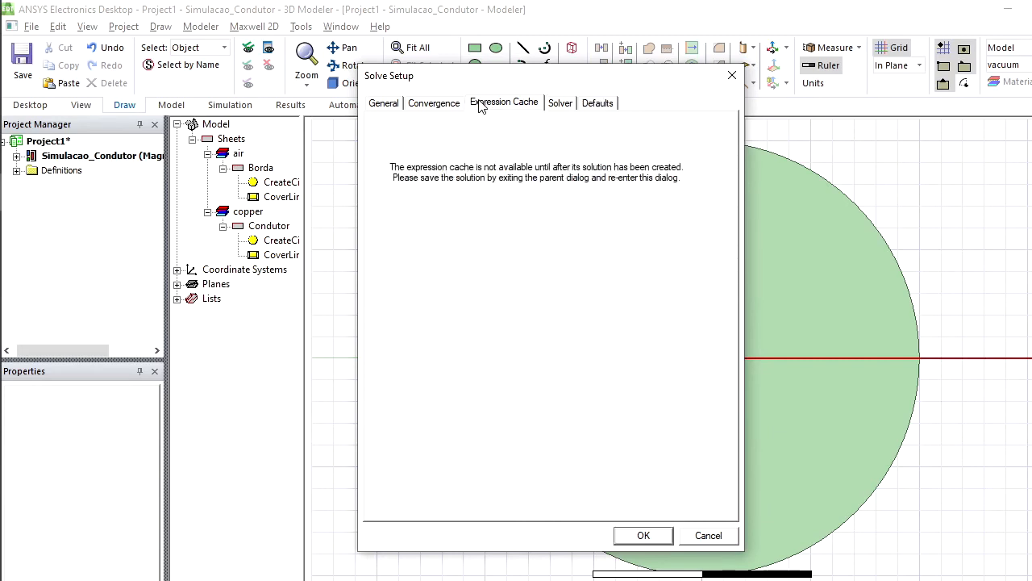
left_click(555, 105)
left_click(387, 105)
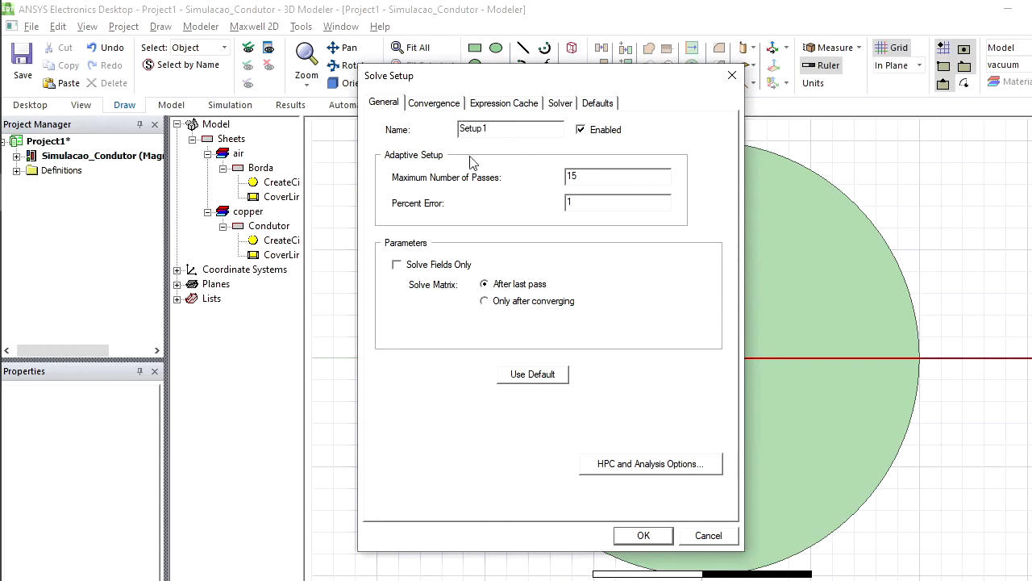
left_click(433, 105)
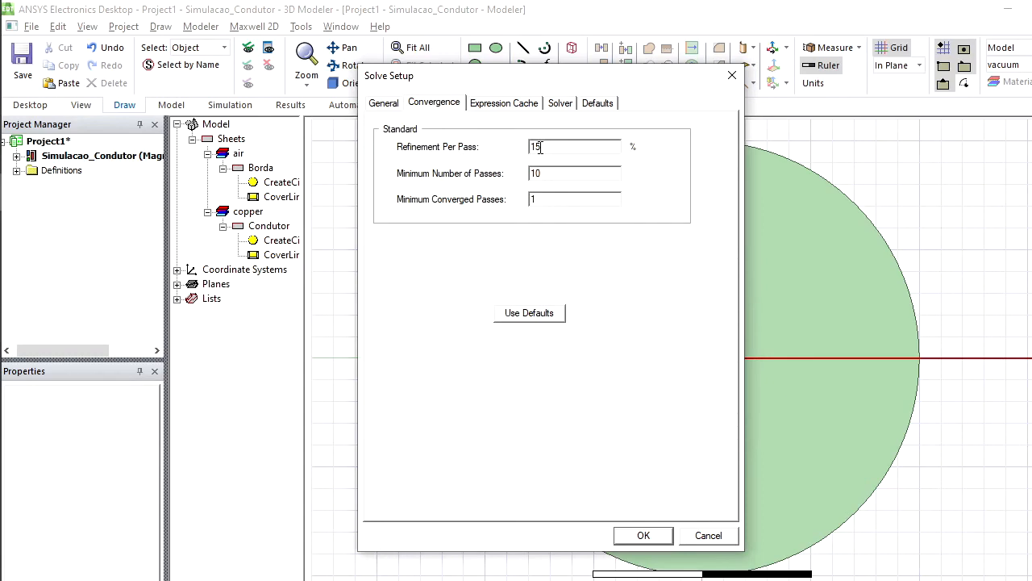
left_click(561, 106)
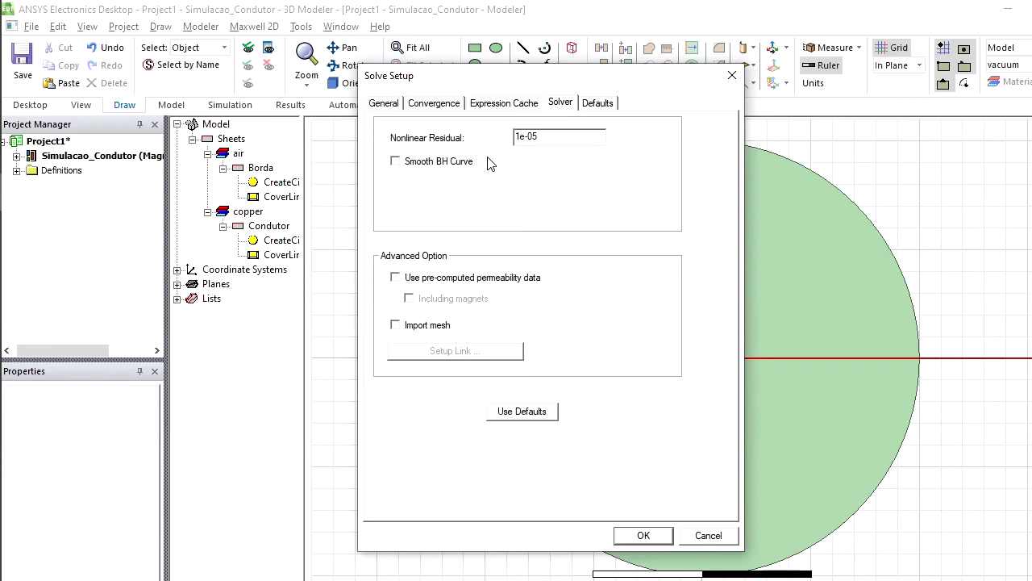
left_click(643, 536)
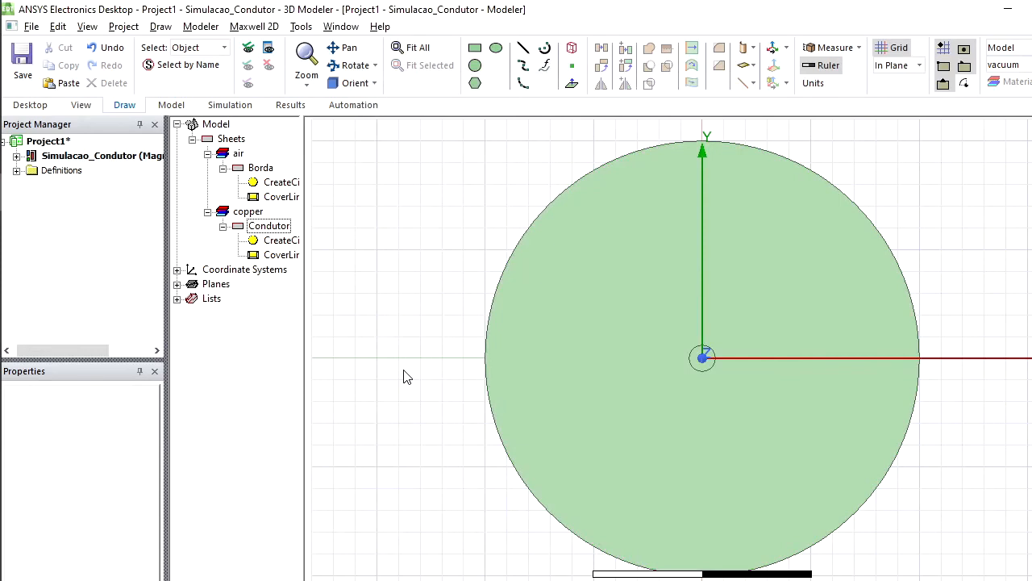
left_click(254, 27)
mouse_move(317, 292)
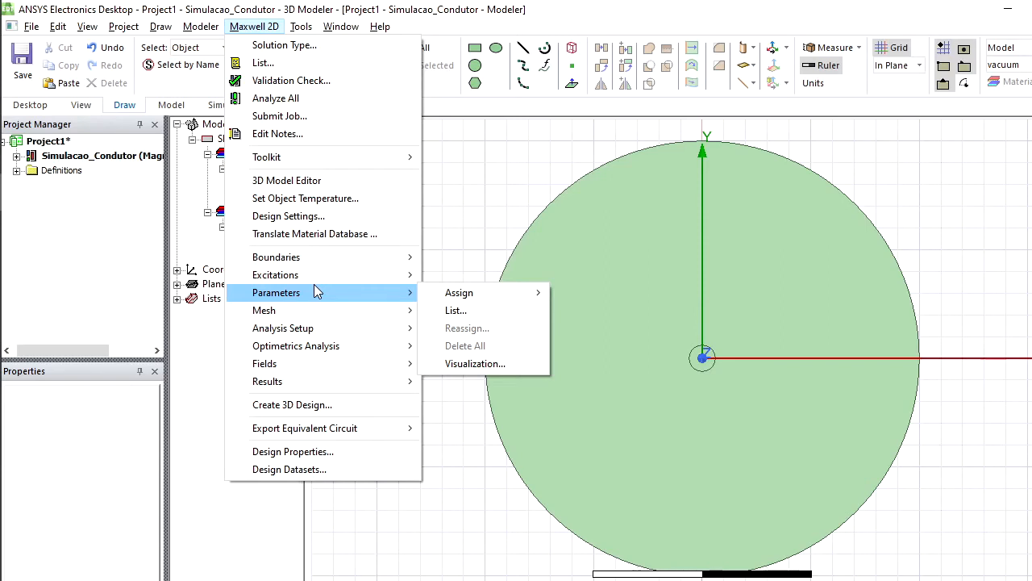
left_click(619, 209)
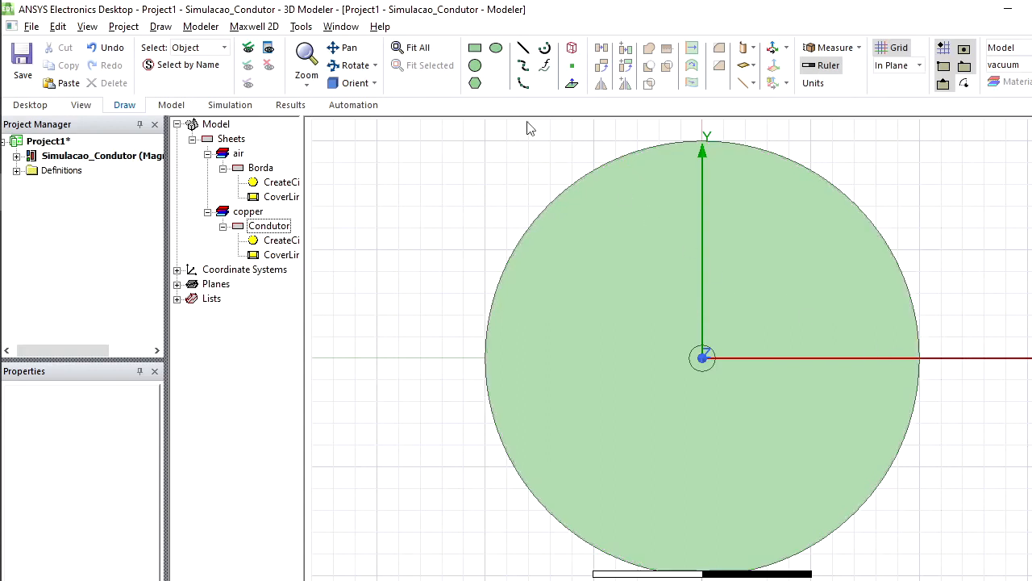
Step: Draw a straight line along the X axis from the origin to the outer circle's edge at (100, 0, 0) mm
left_click(173, 27)
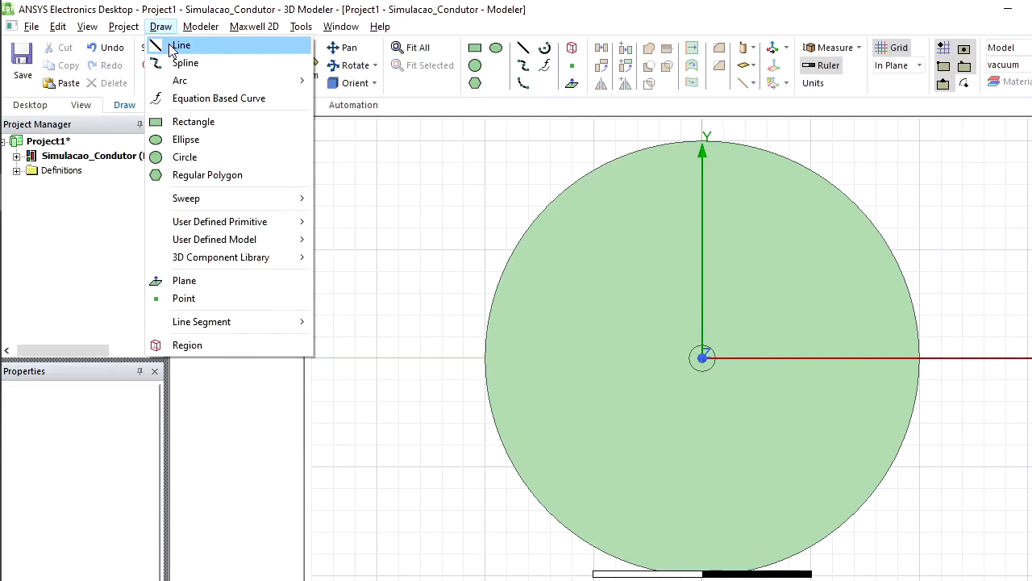
left_click(179, 46)
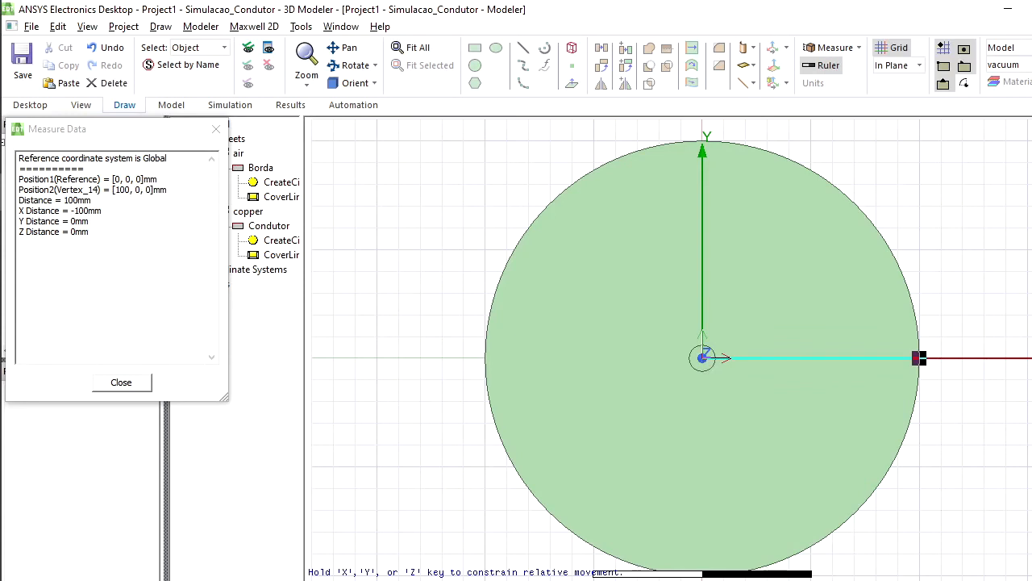
left_click(919, 358)
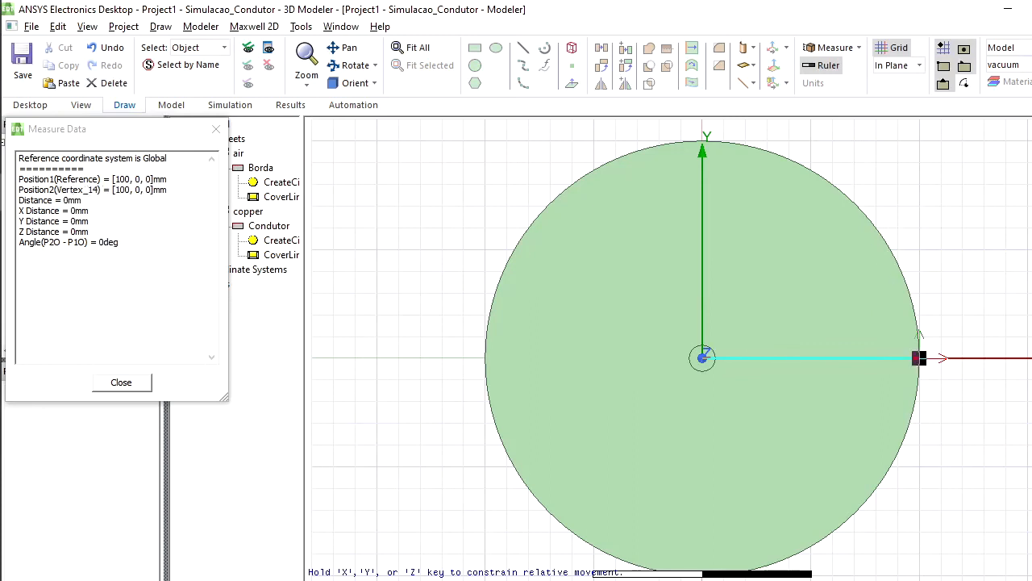
double_click(920, 333)
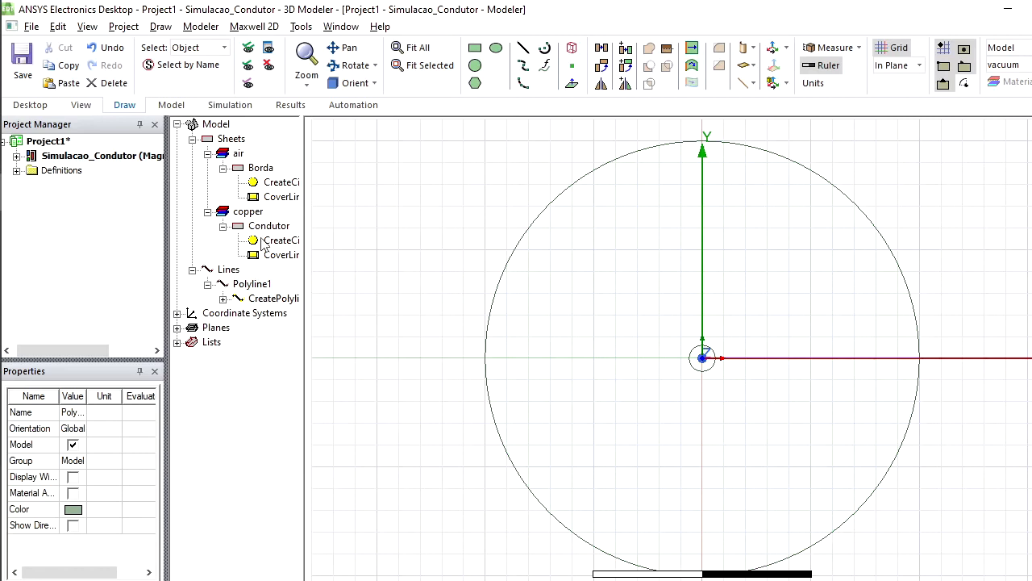
Step: Rename the new radial polyline as Linha in its properties
left_click(260, 290)
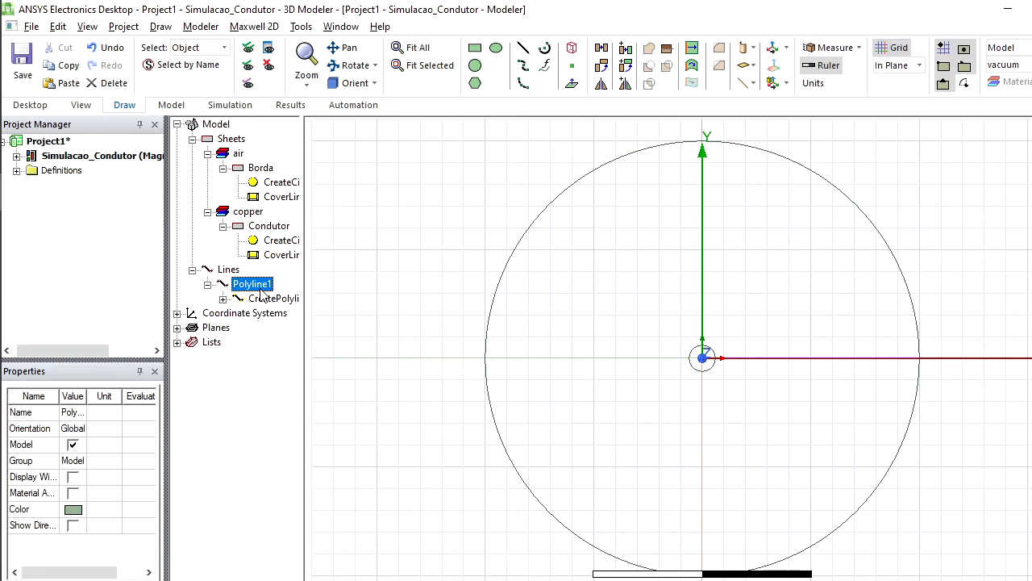
right_click(261, 296)
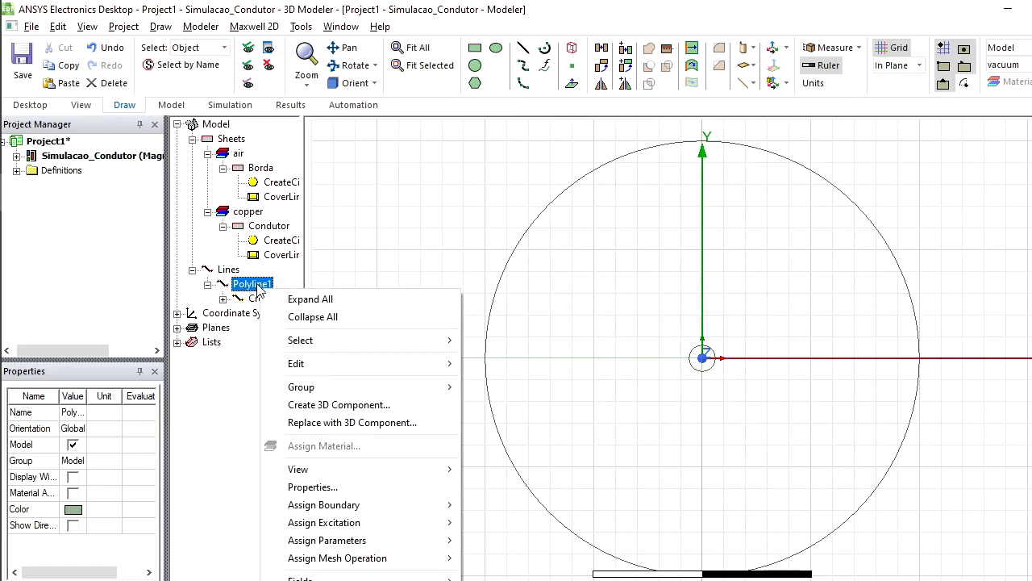
left_click(300, 487)
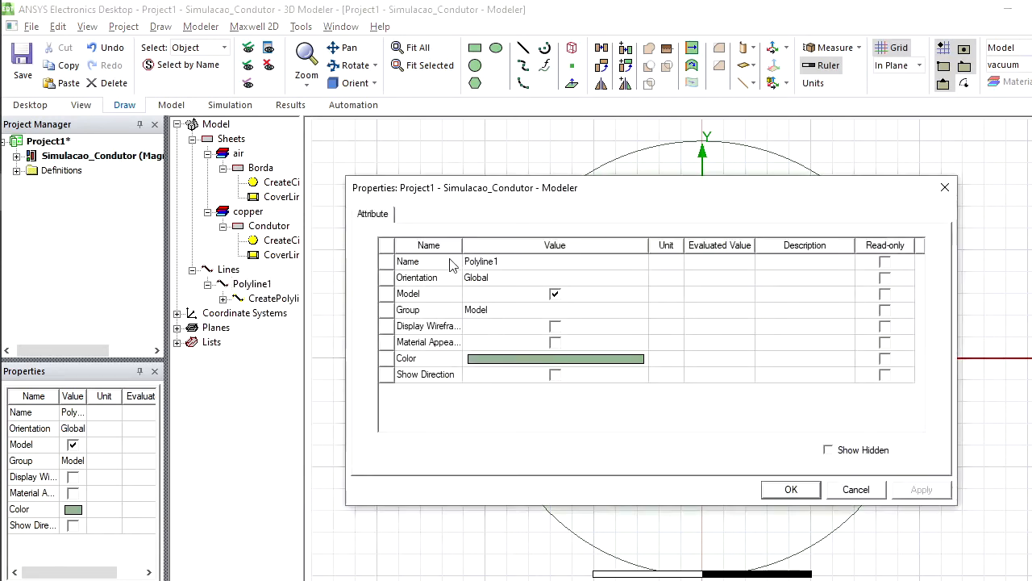
left_click(505, 262)
left_click(515, 258)
type("Linha")
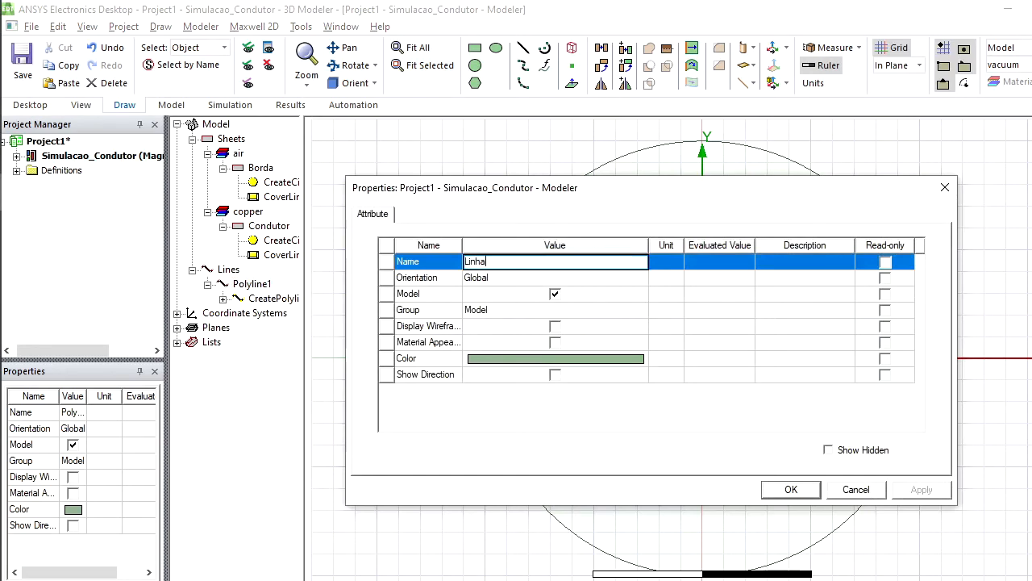
left_click(807, 492)
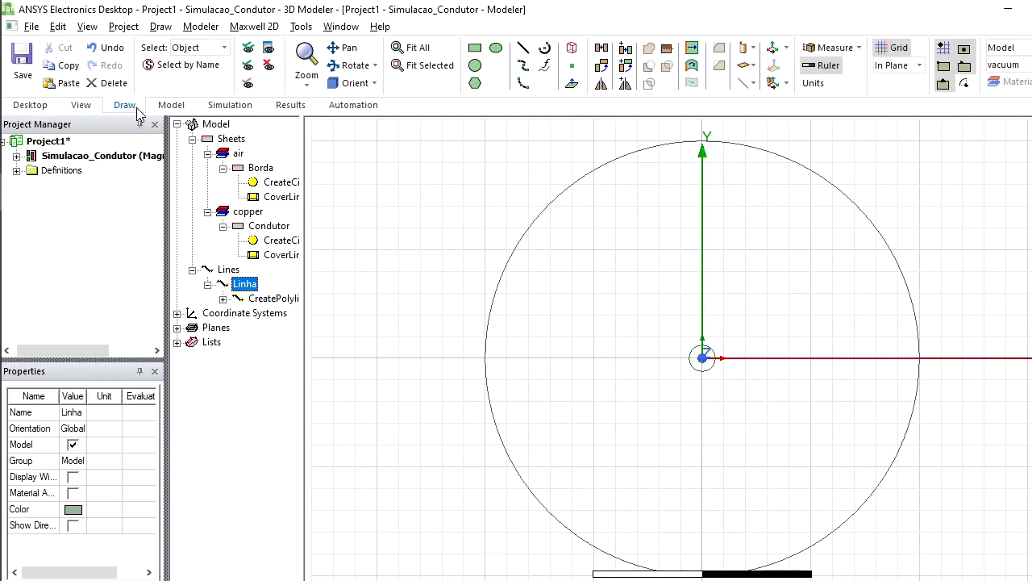
left_click(231, 106)
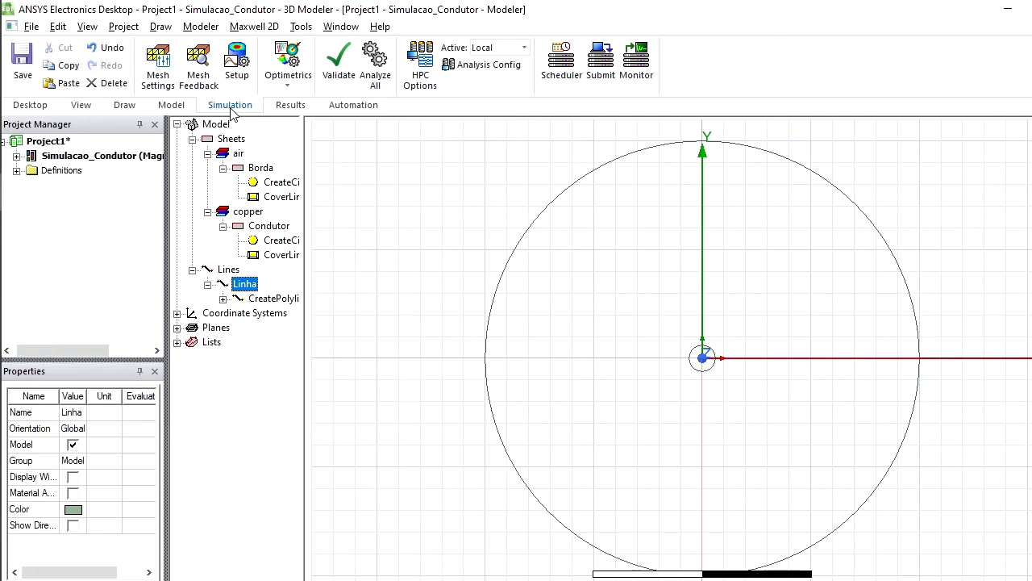
left_click(35, 29)
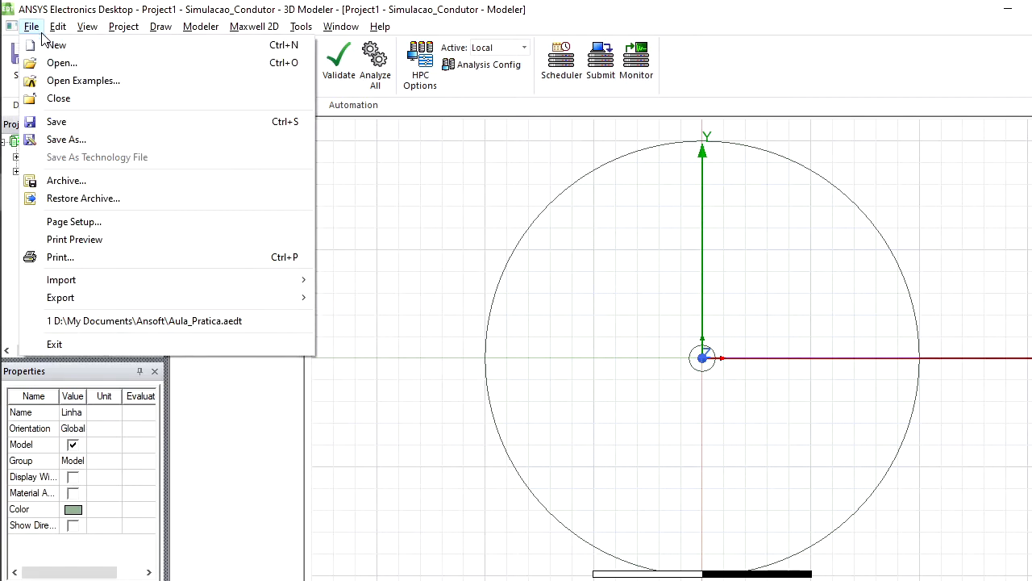
left_click(187, 9)
left_click(231, 4)
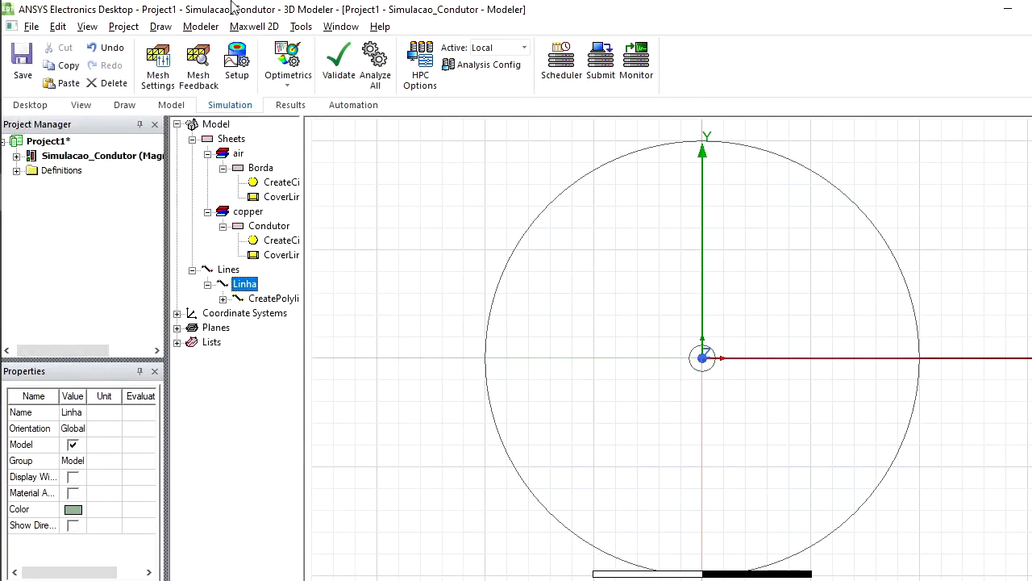
Step: Save the project as Aula_Pratica.aedt in the Ansoft folder, overwriting the existing file
left_click(24, 58)
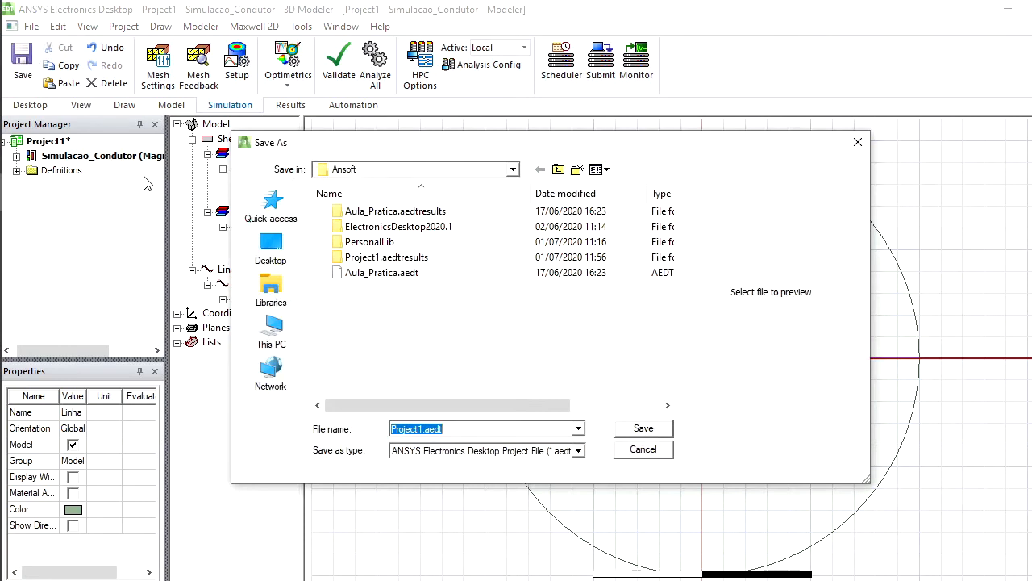
left_click(357, 274)
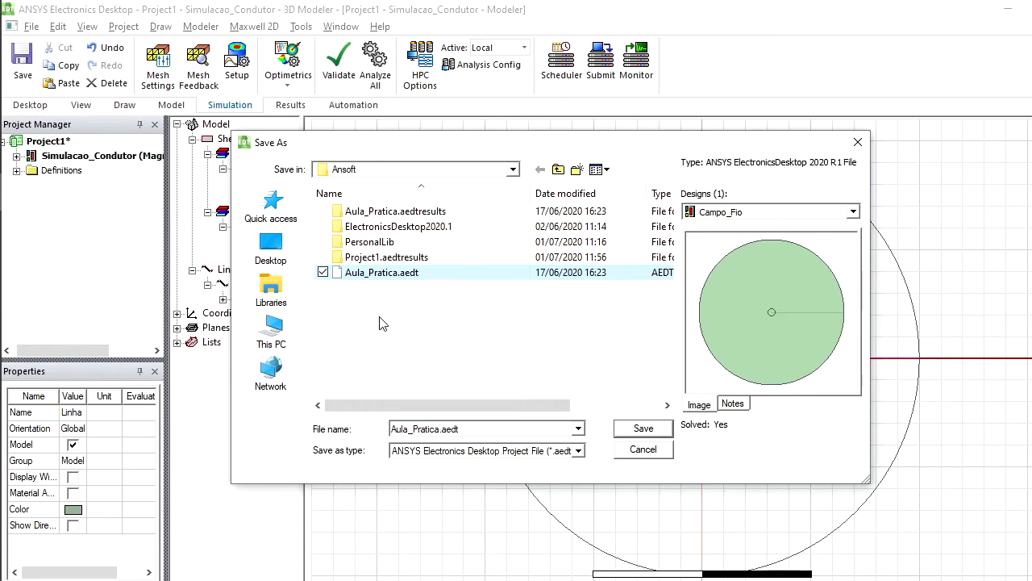
left_click(644, 436)
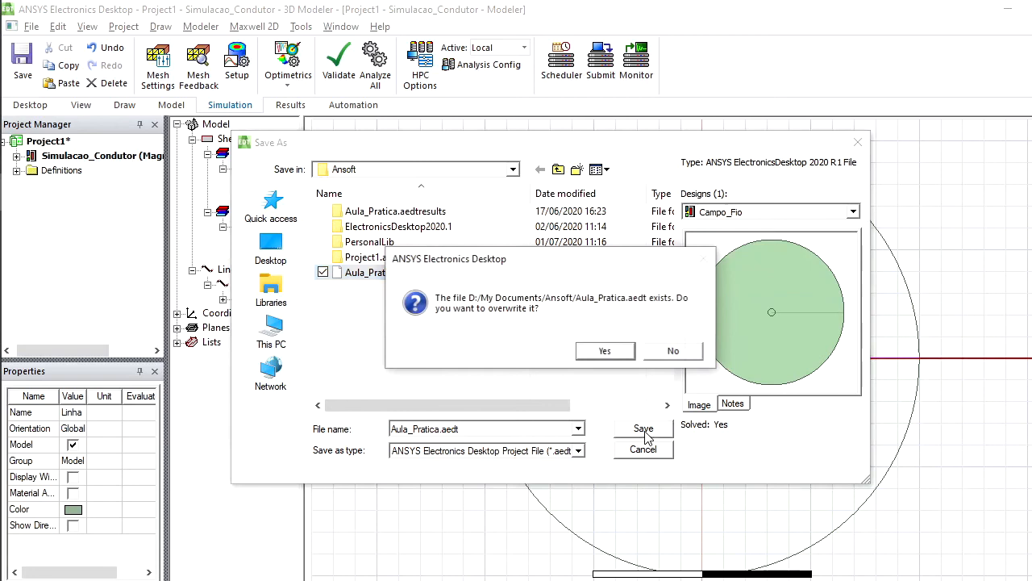
left_click(605, 352)
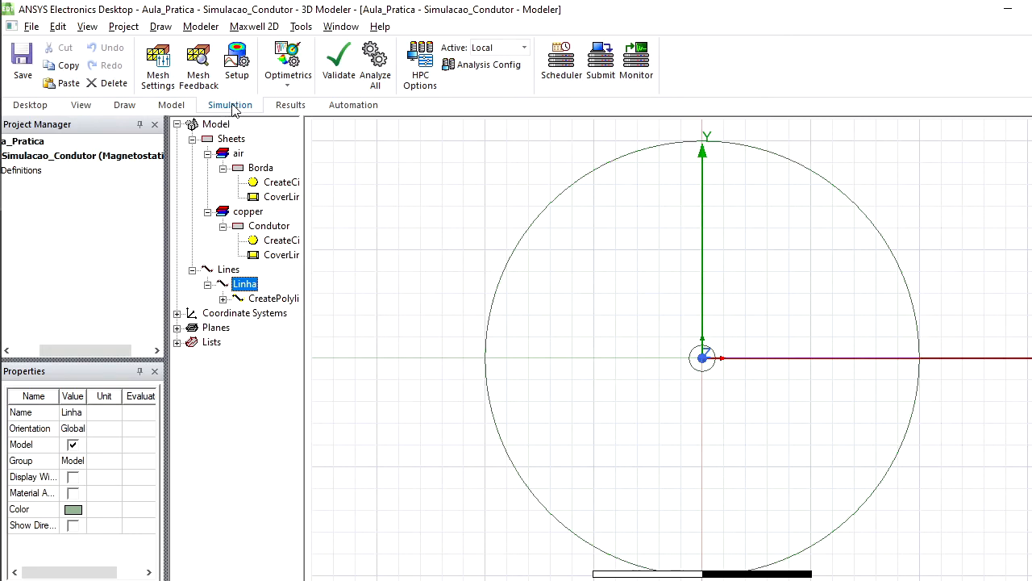
Step: Run the validation check on the Simulacao_Condutor design and solve it with Analyze All
left_click(344, 60)
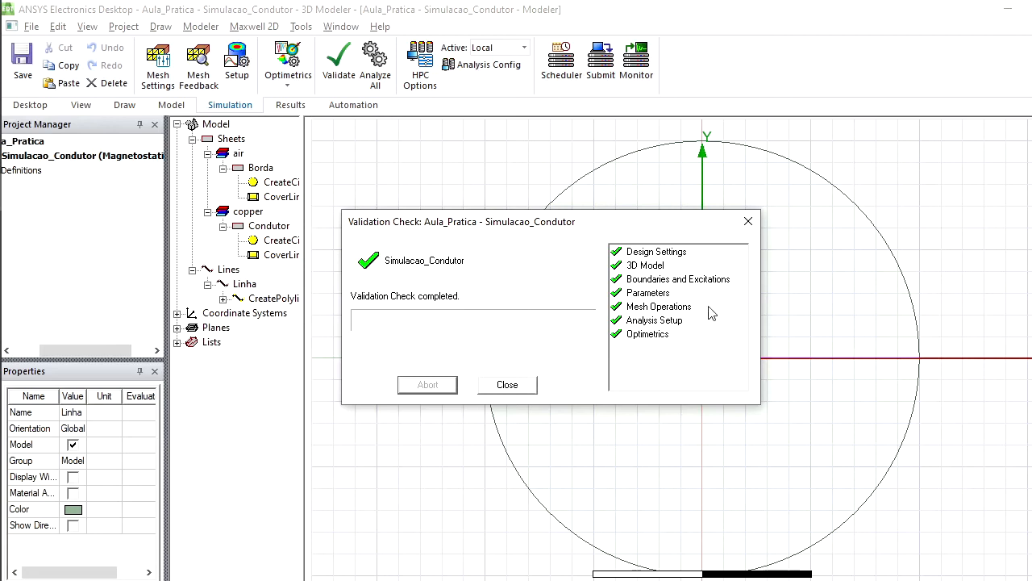
left_click(508, 386)
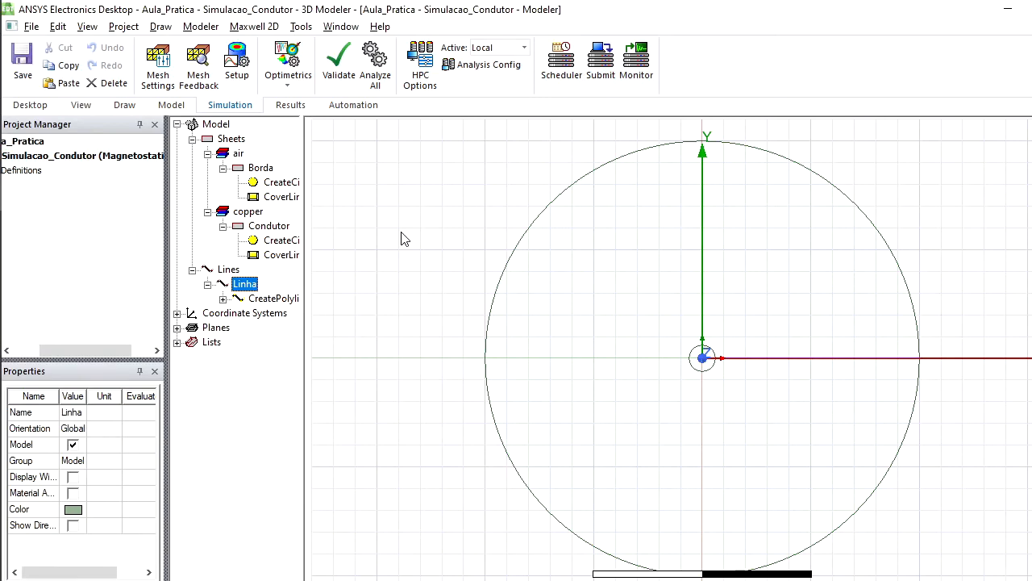
left_click(384, 53)
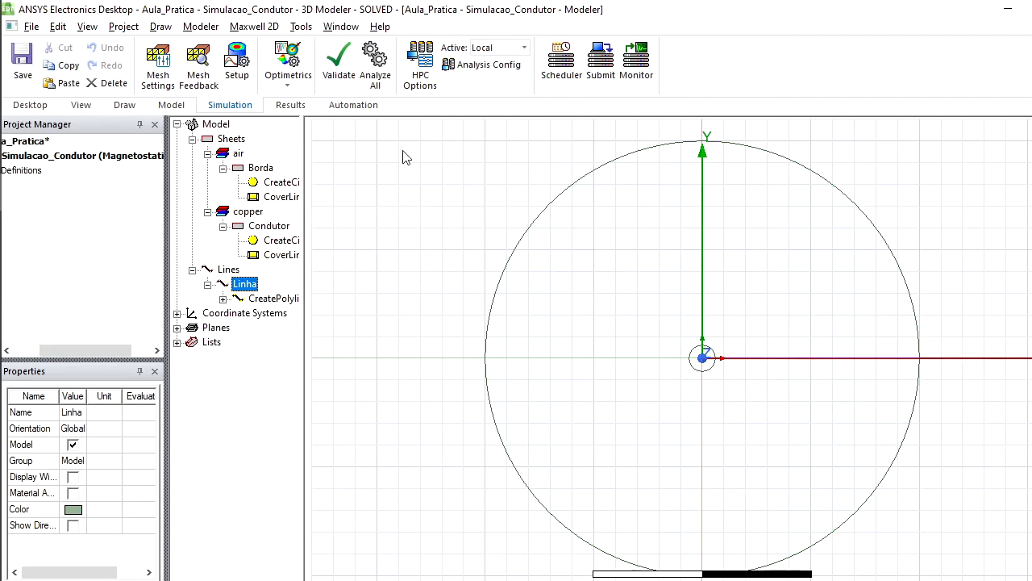
Step: Create a mesh plot on the Borda and Condutor sheets using the Setup1 : LastAdaptive solution
left_click_drag(375, 123, 986, 579)
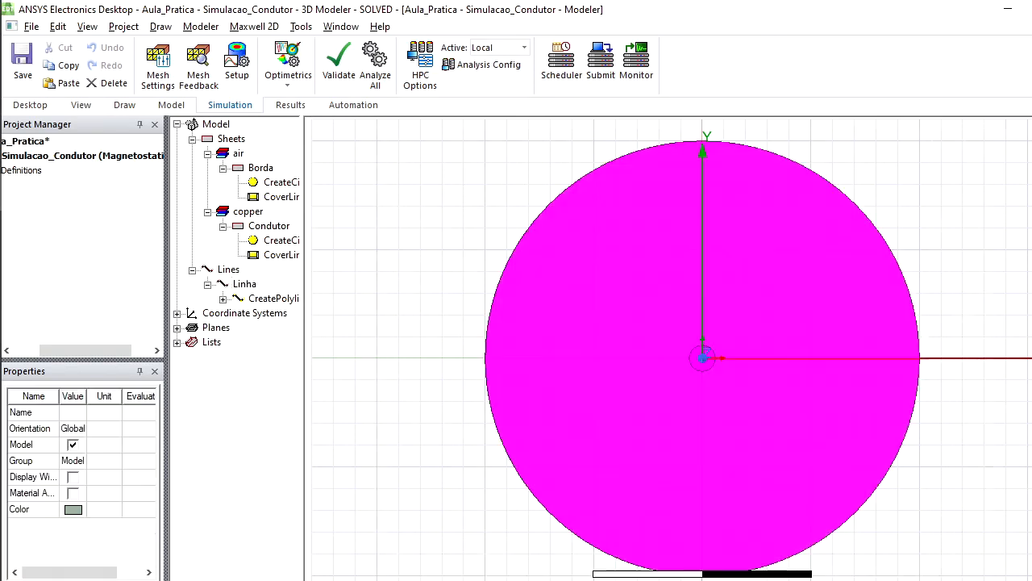
left_click(980, 550)
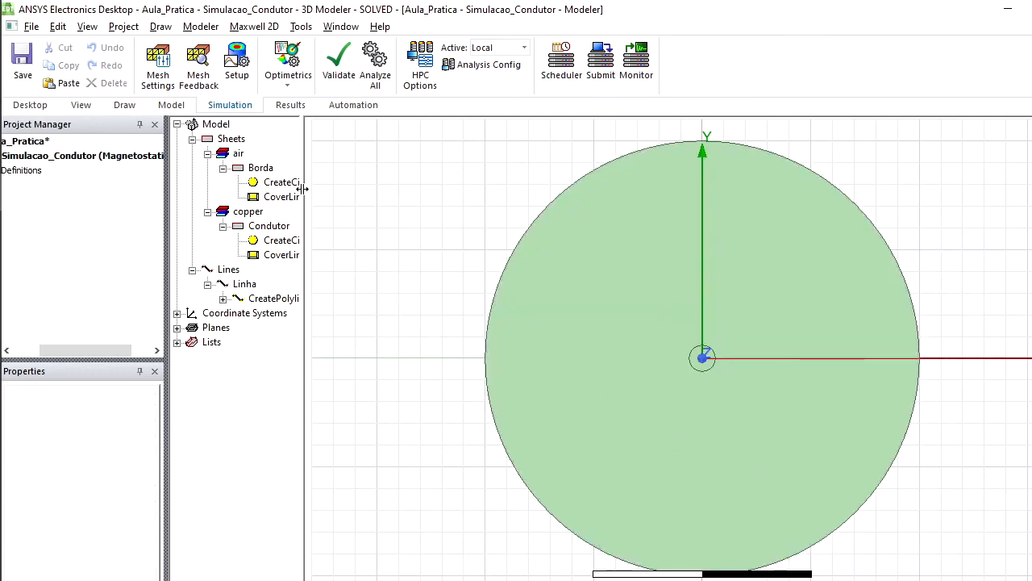
left_click(269, 171)
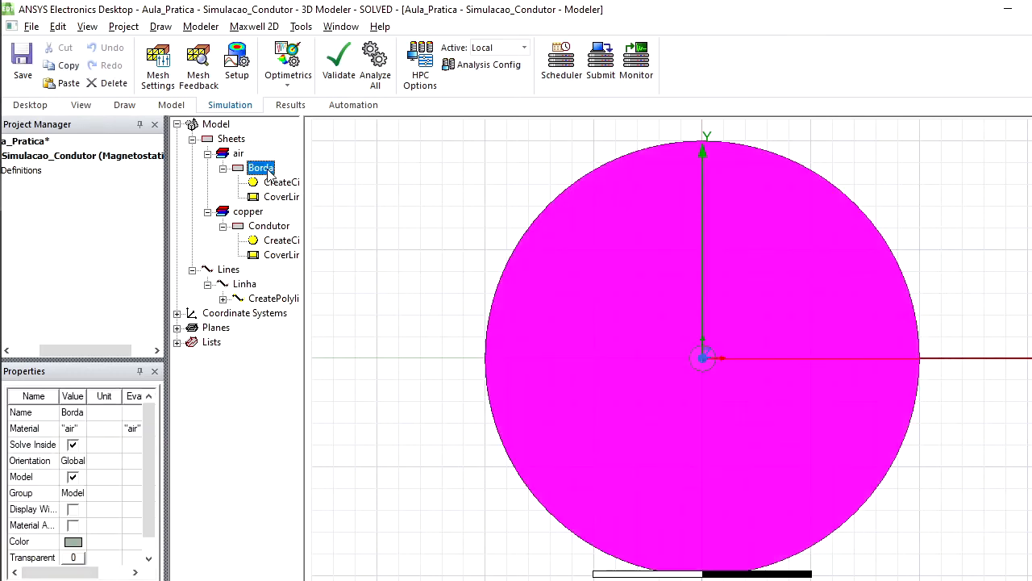
left_click(274, 228, "ctrl")
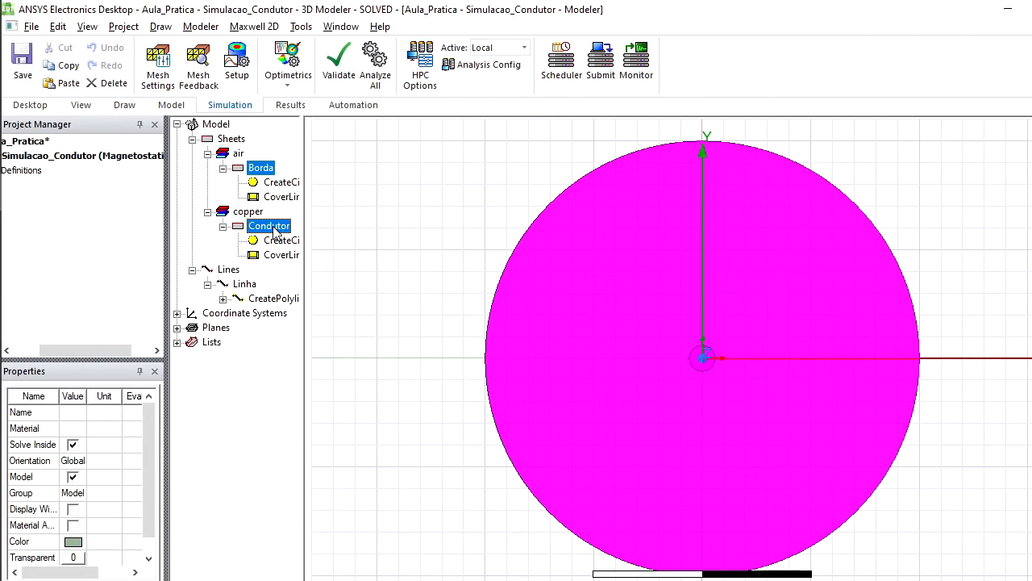
left_click(248, 30)
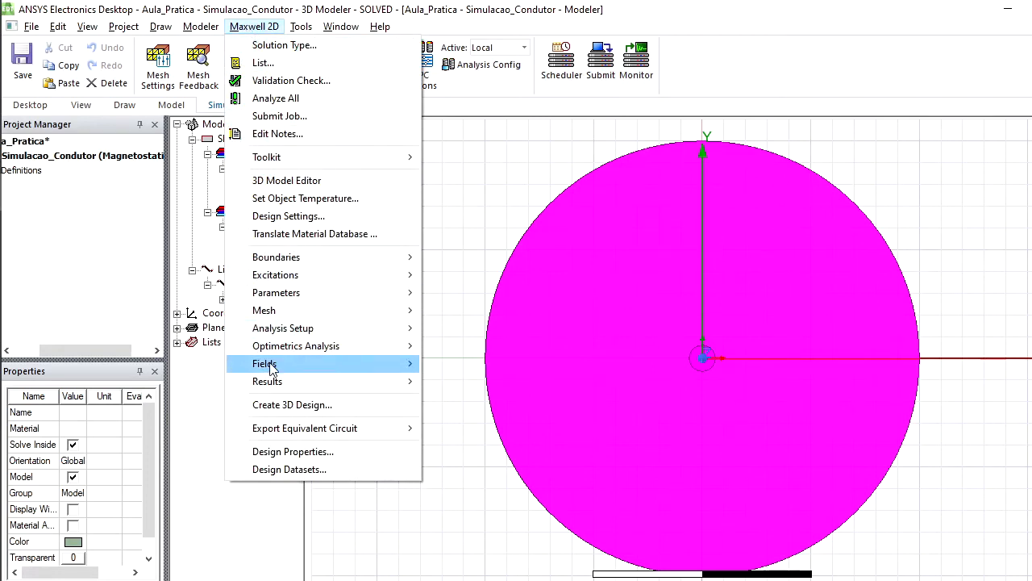
mouse_move(271, 367)
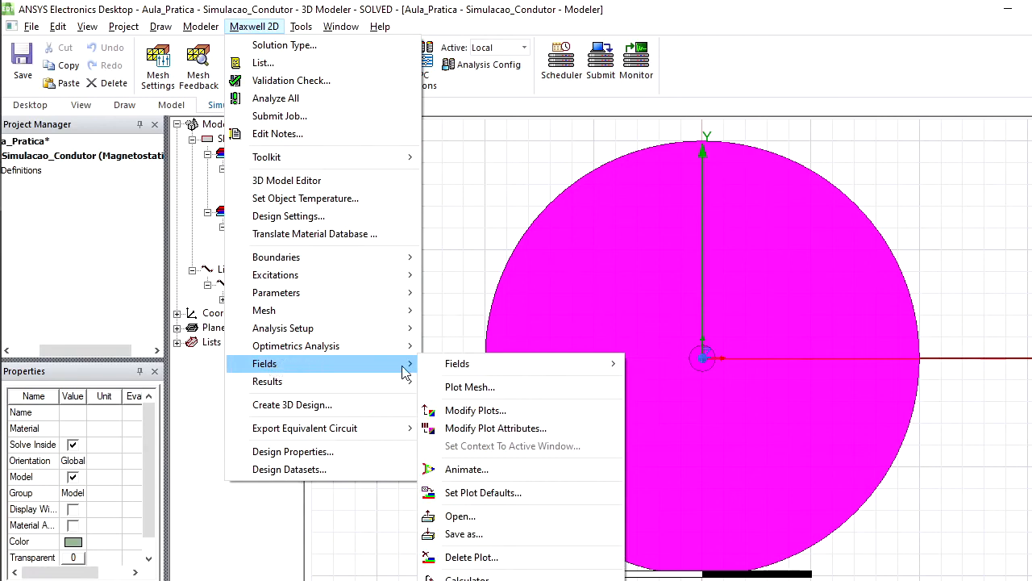
left_click(508, 388)
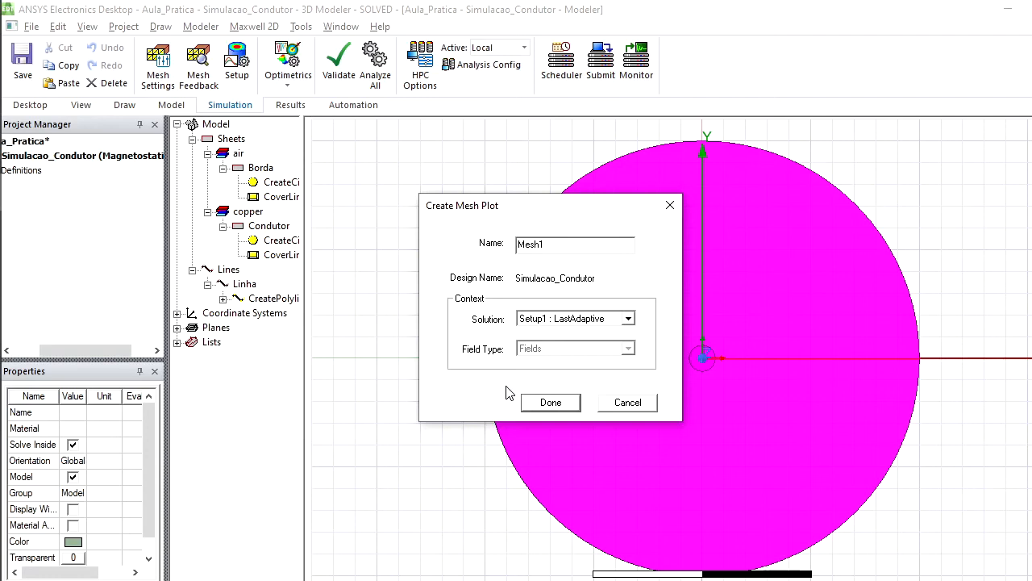
left_click(552, 403)
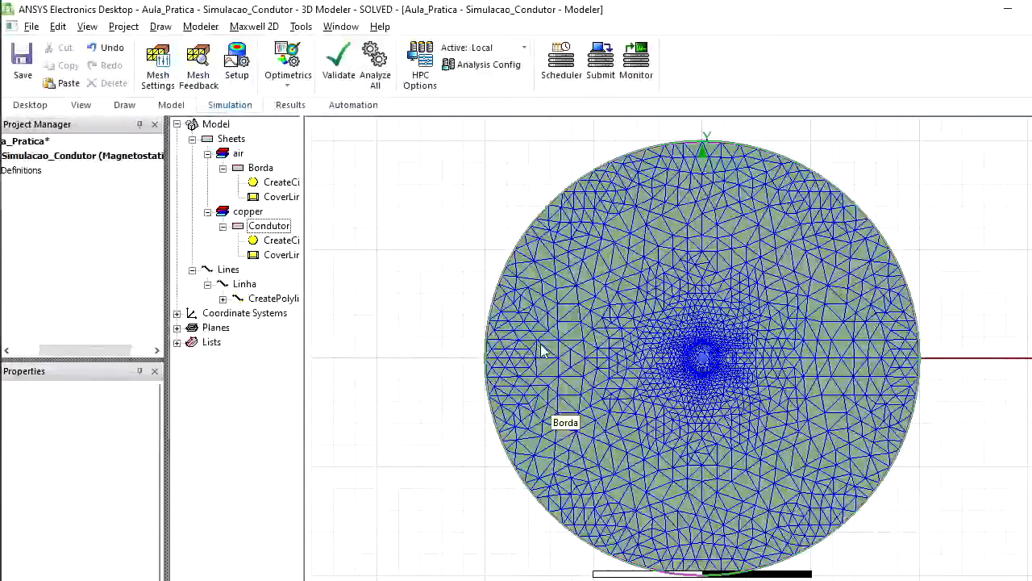
Step: Examine the mesh around the conductor up close and across the whole air region
left_click(129, 106)
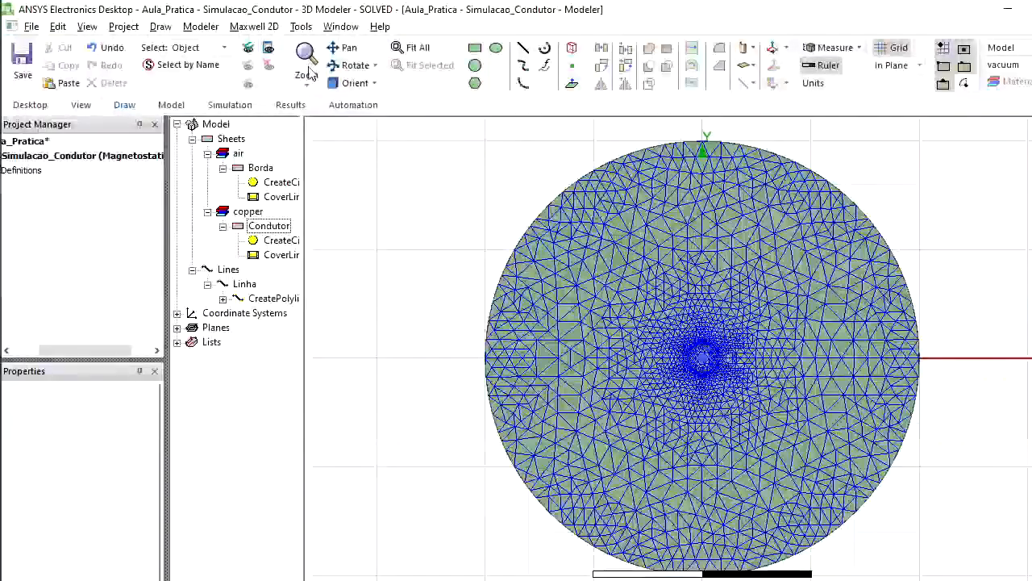
left_click(307, 84)
left_click(327, 101)
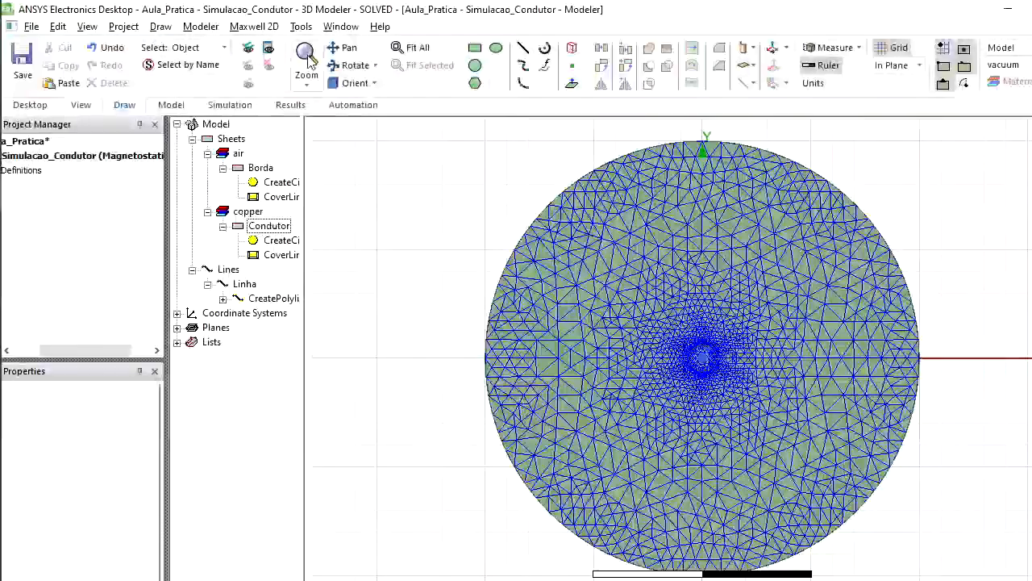
left_click_drag(625, 289, 621, 211)
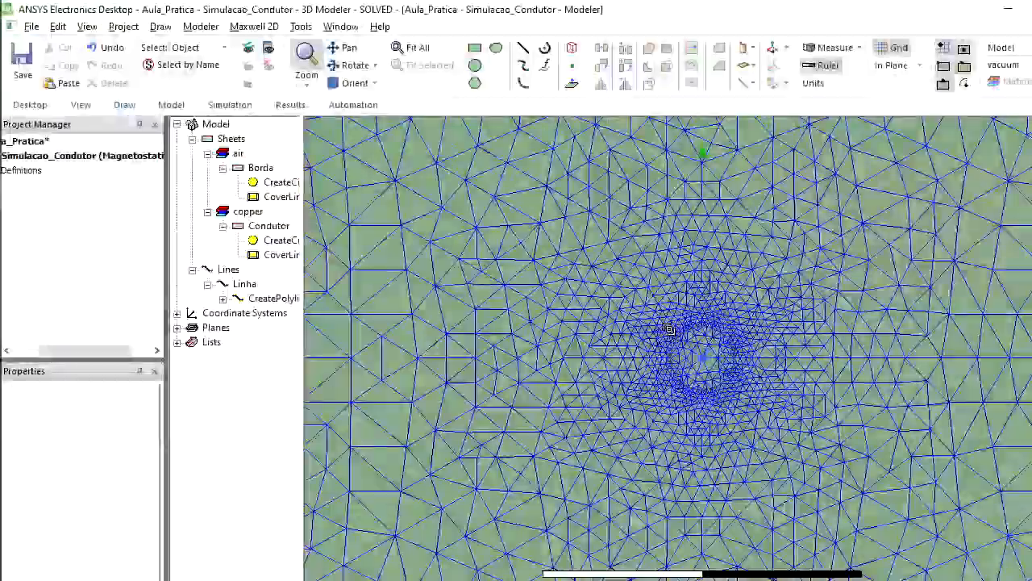
left_click_drag(671, 395, 625, 349)
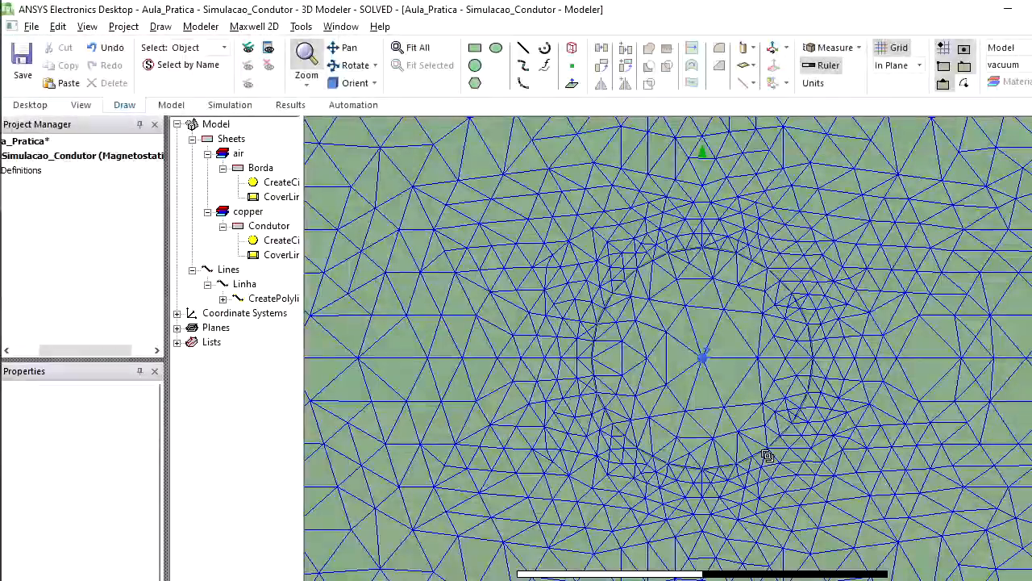
left_click_drag(909, 358, 891, 480)
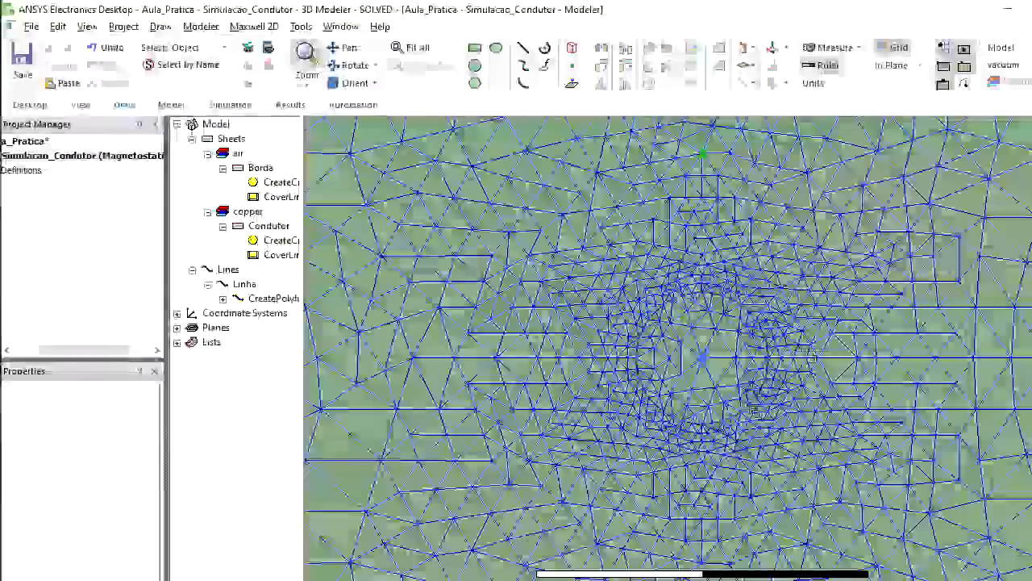
left_click_drag(841, 323, 766, 361)
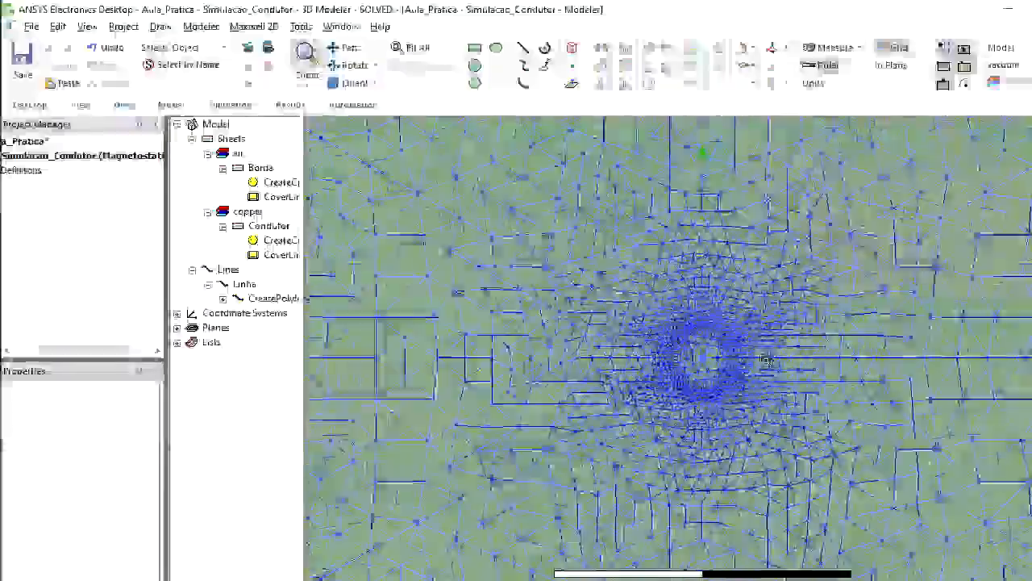
left_click_drag(730, 393, 752, 344)
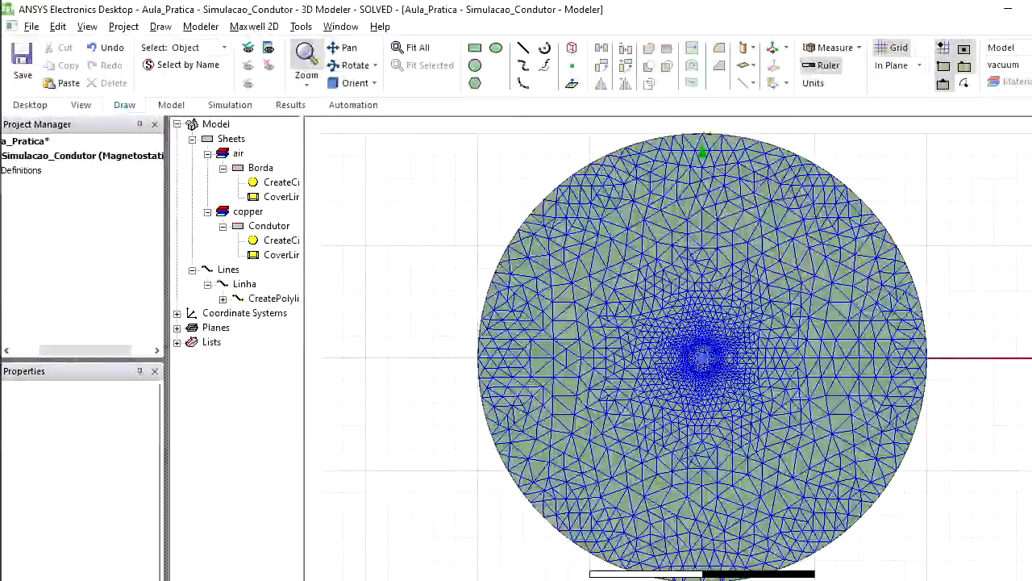
Step: Close the modeler window showing the mesh plot and reopen the Simulacao_Condutor design from the project tree
left_click(1031, 26)
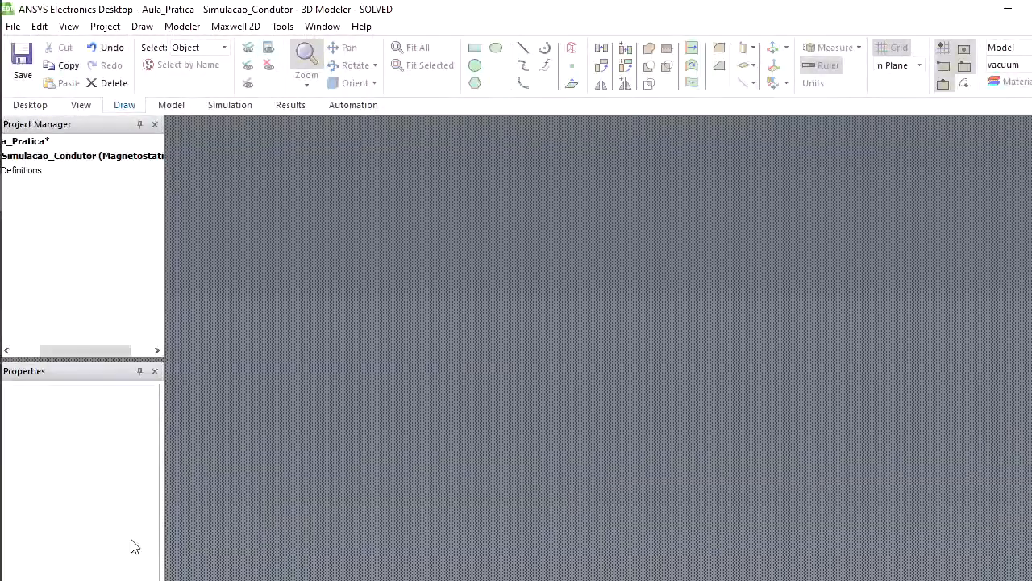
left_click_drag(68, 352, 47, 352)
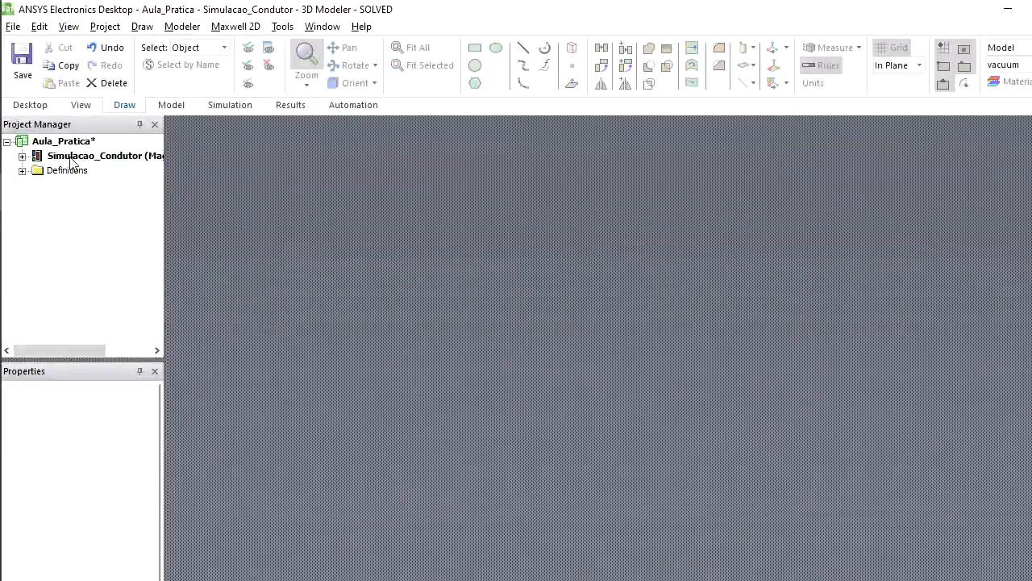
left_click(123, 158)
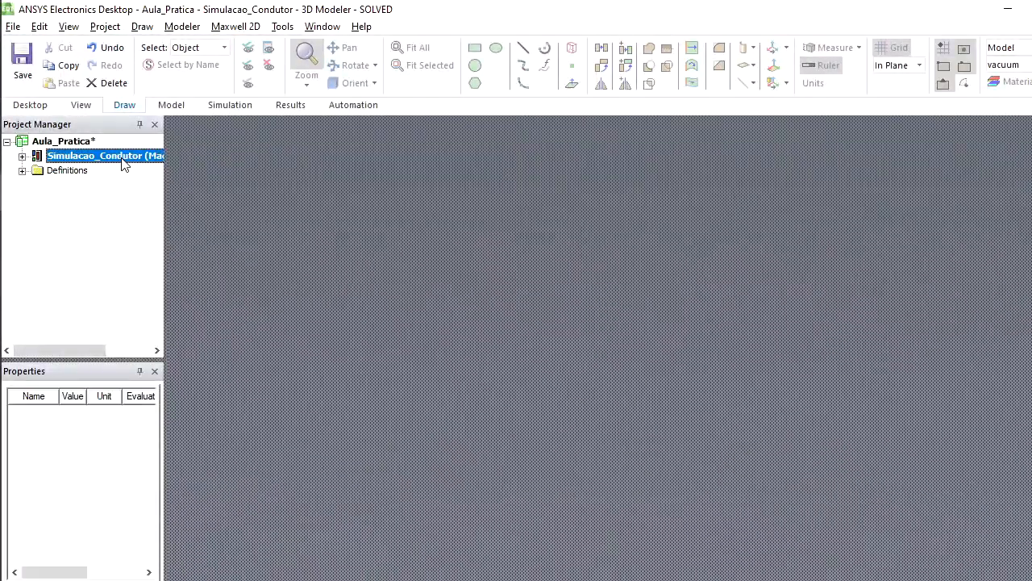
double_click(123, 159)
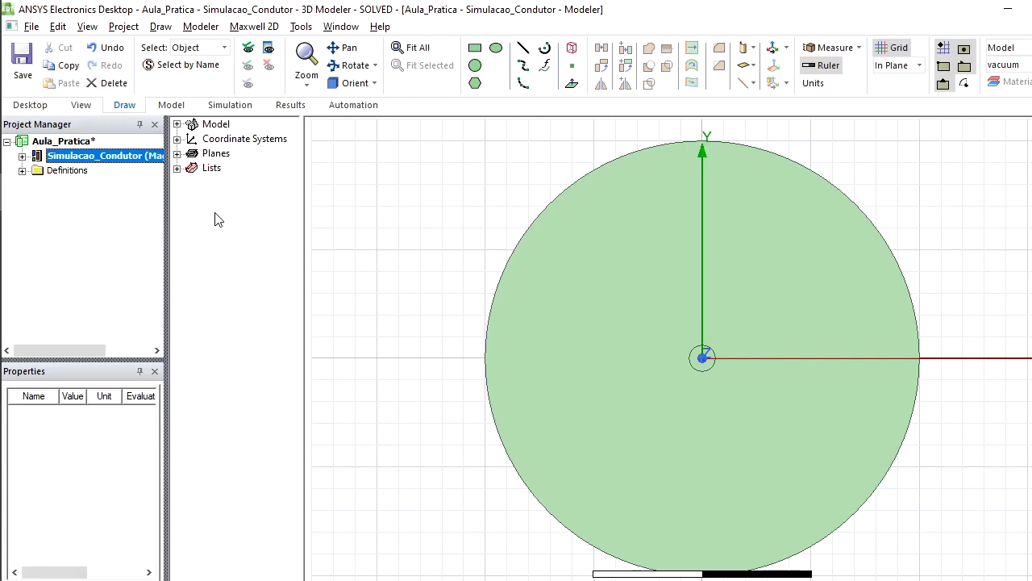
Step: Create a B_Vector field plot on the Borda and Condutor sheets using the Setup1 : LastAdaptive solution
left_click(178, 125)
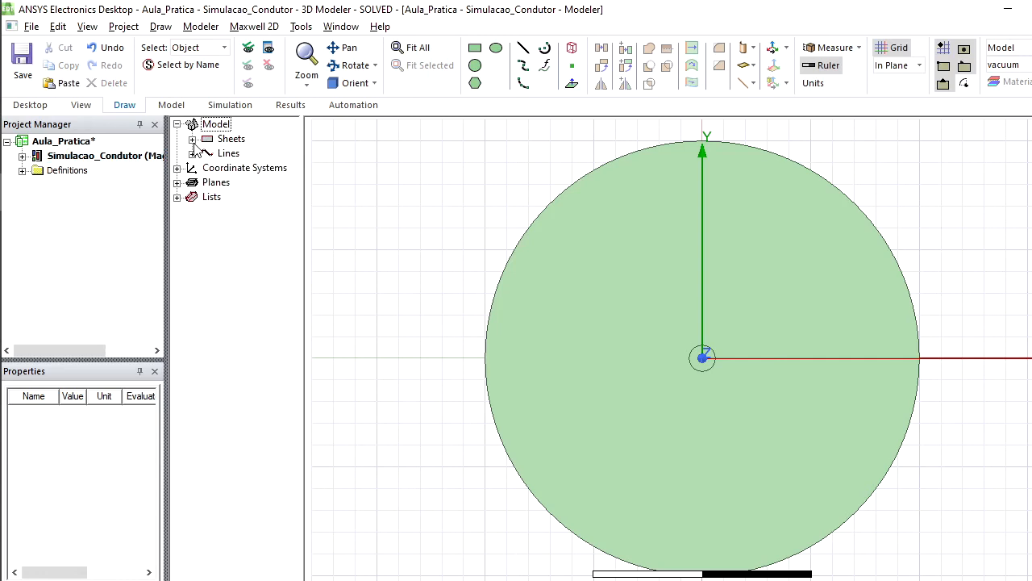
left_click(193, 139)
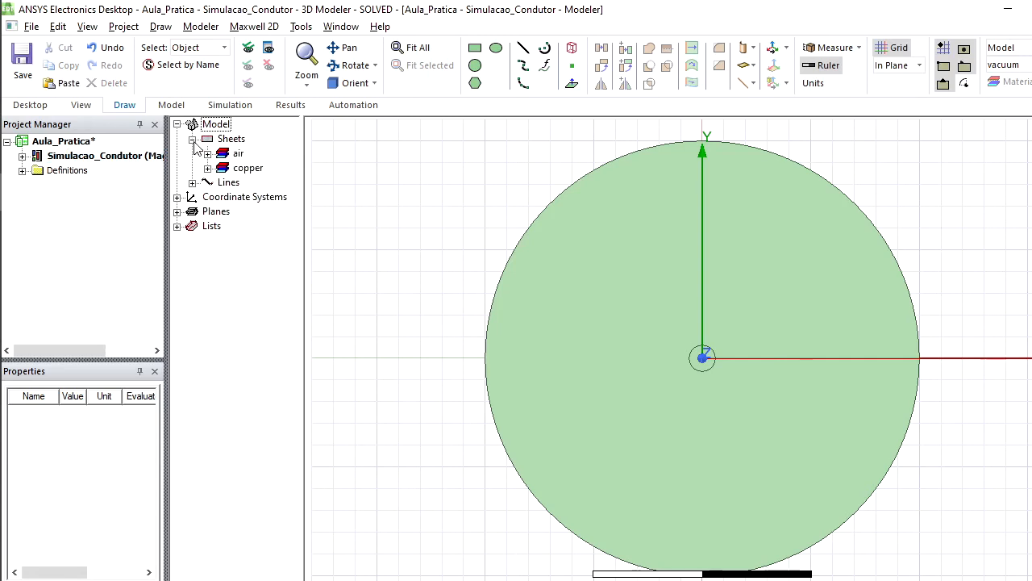
left_click(208, 153)
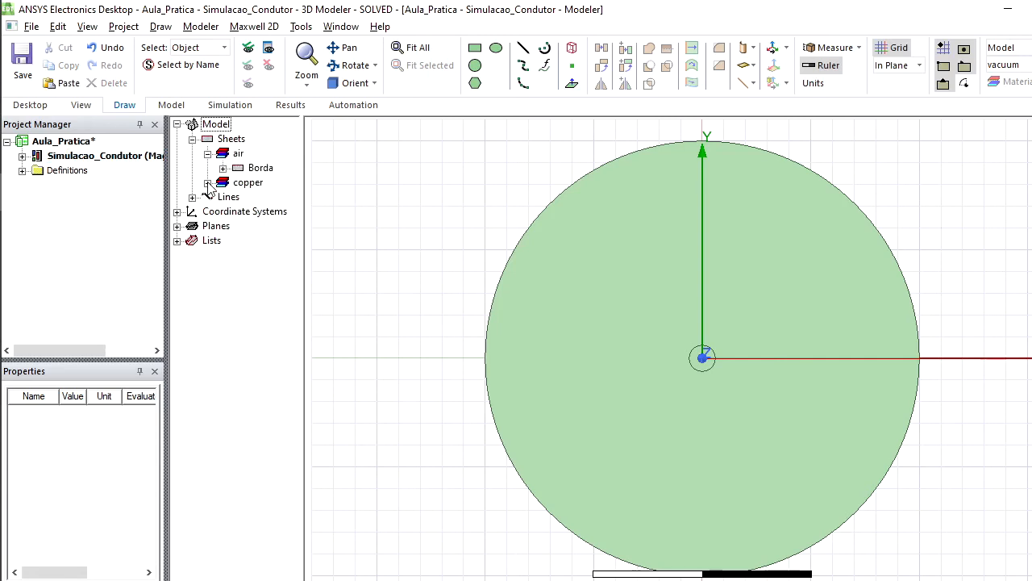
left_click(208, 182)
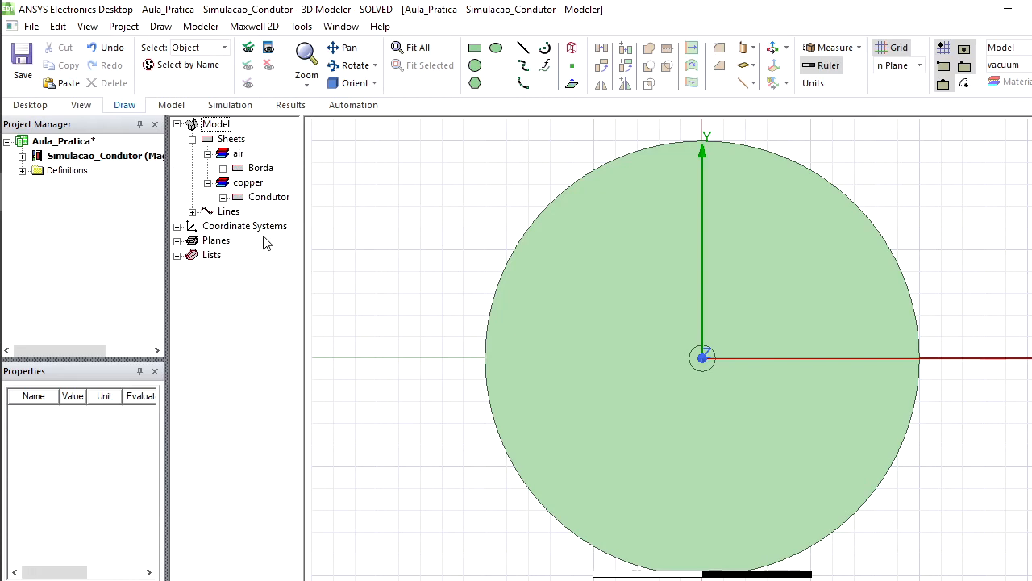
left_click(268, 168)
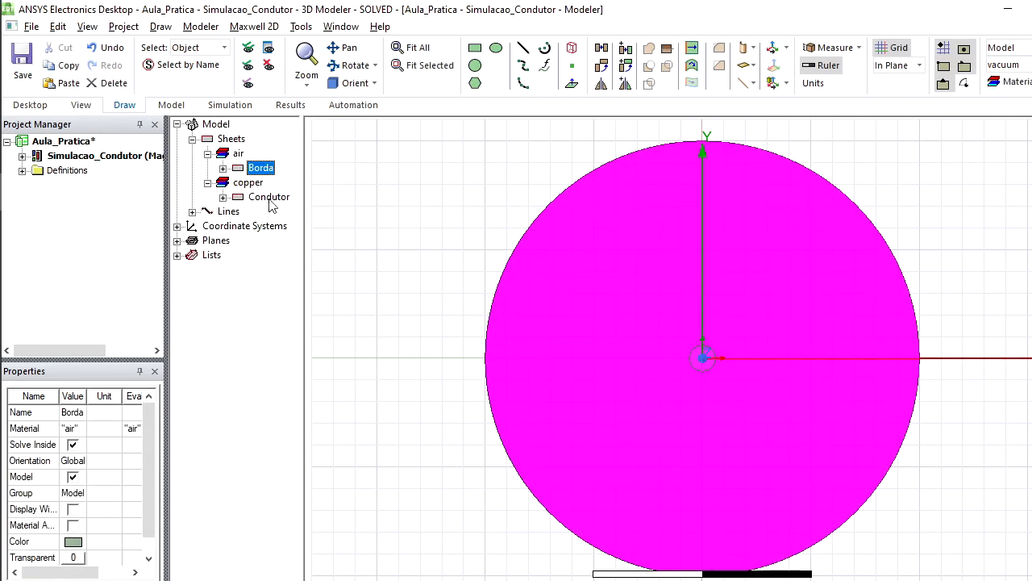
left_click(271, 198, "ctrl")
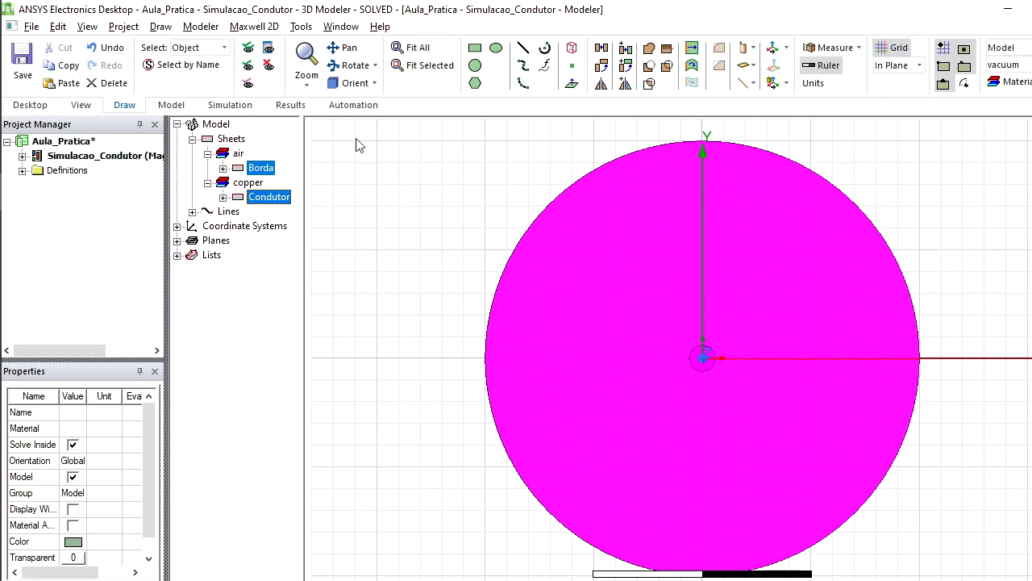
left_click(276, 28)
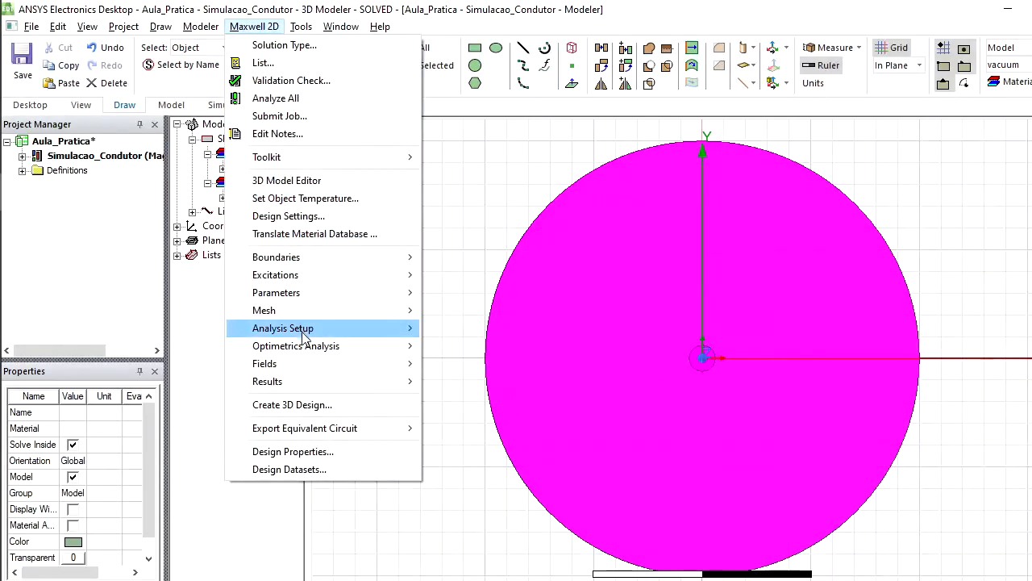
mouse_move(327, 352)
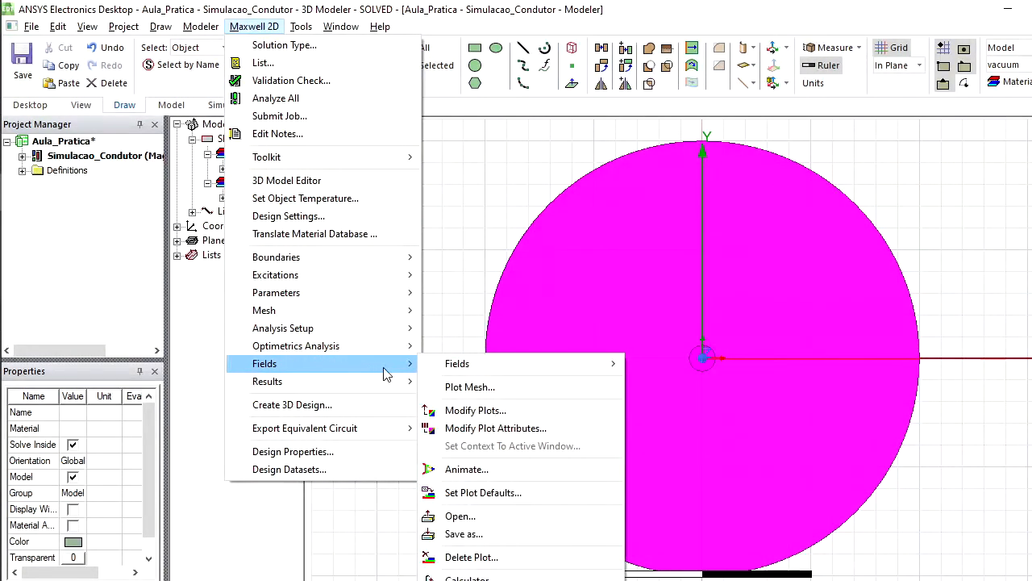
mouse_move(507, 372)
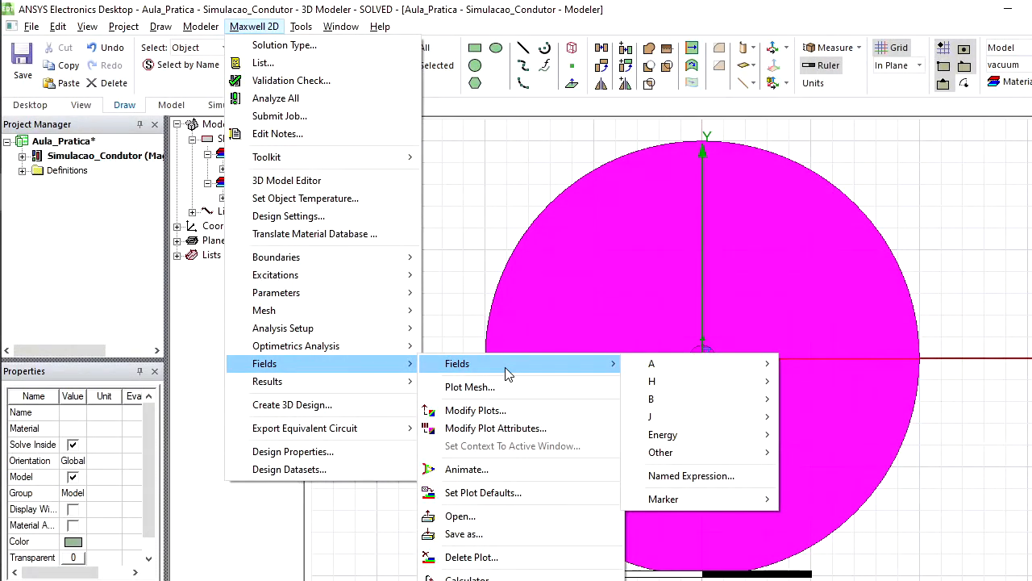
mouse_move(688, 393)
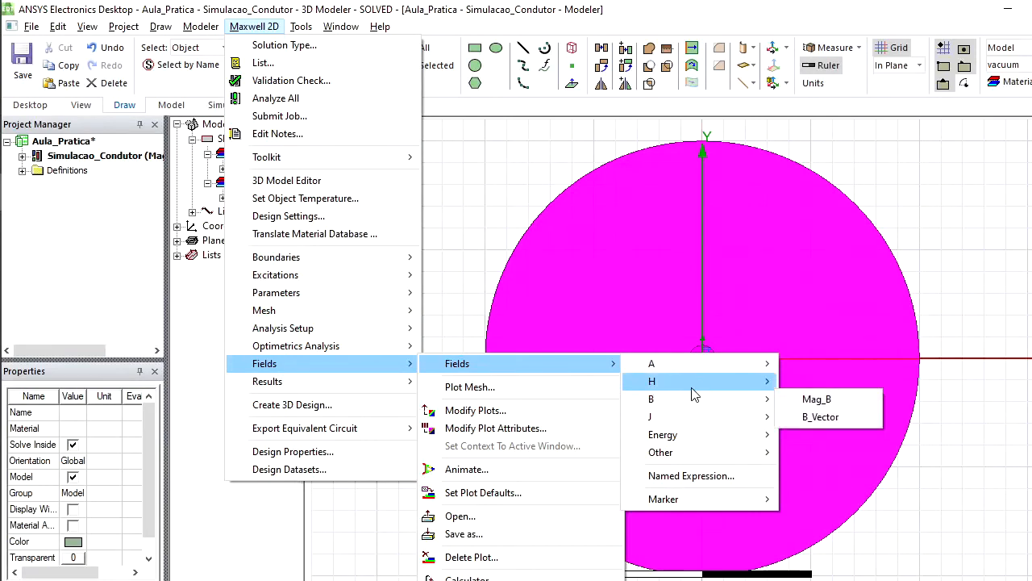
mouse_move(693, 371)
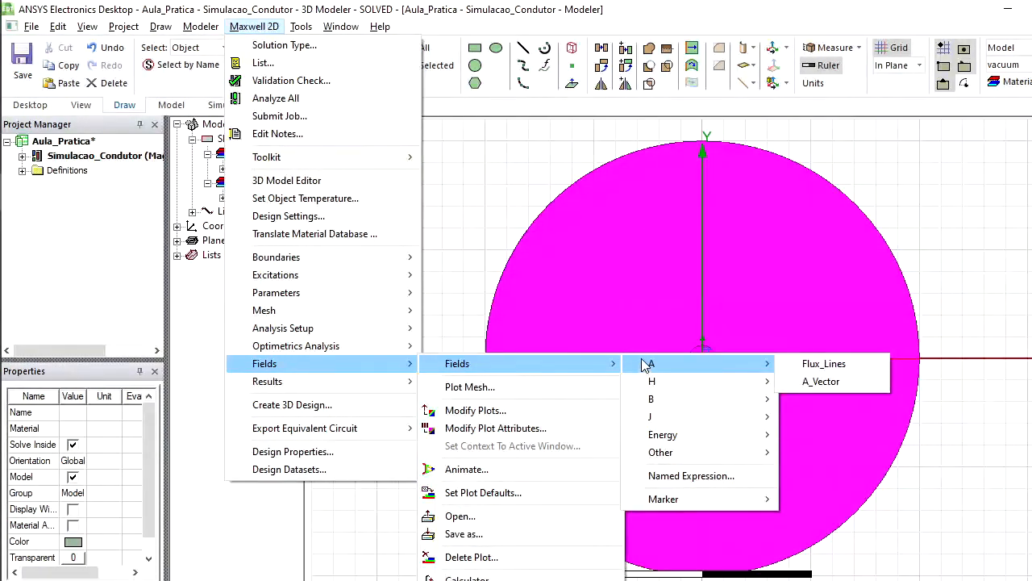
mouse_move(652, 382)
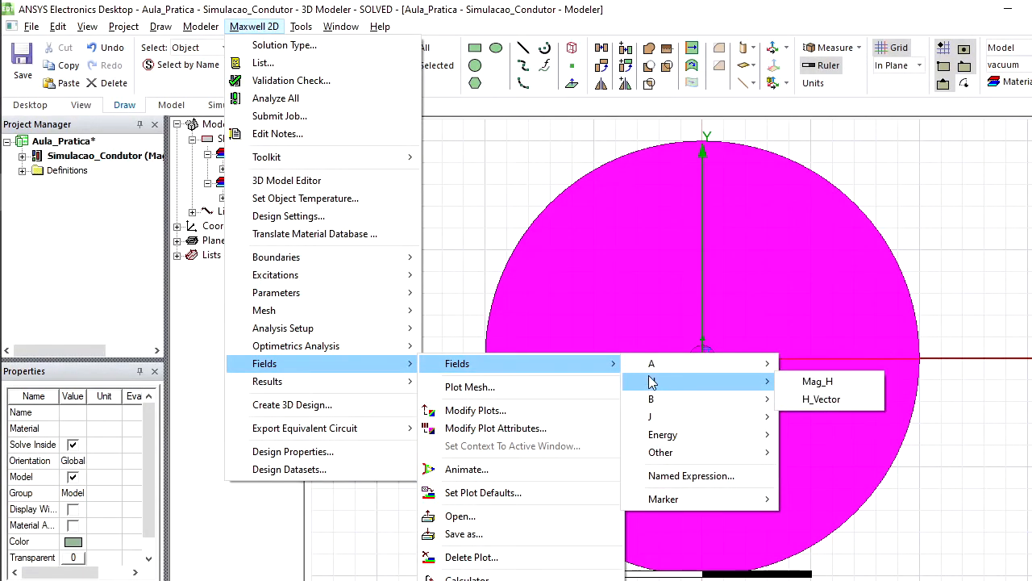
mouse_move(655, 400)
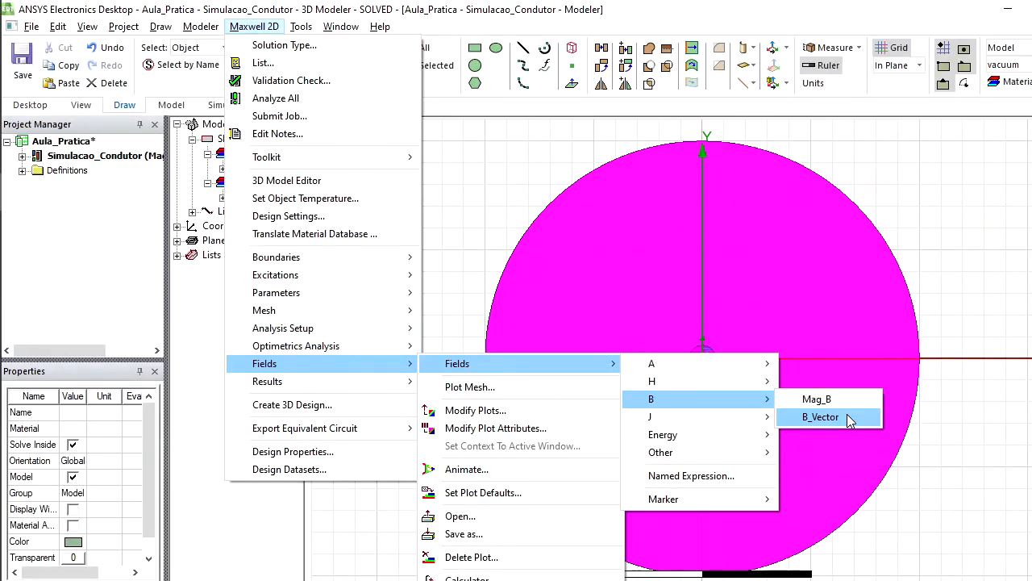
left_click(848, 417)
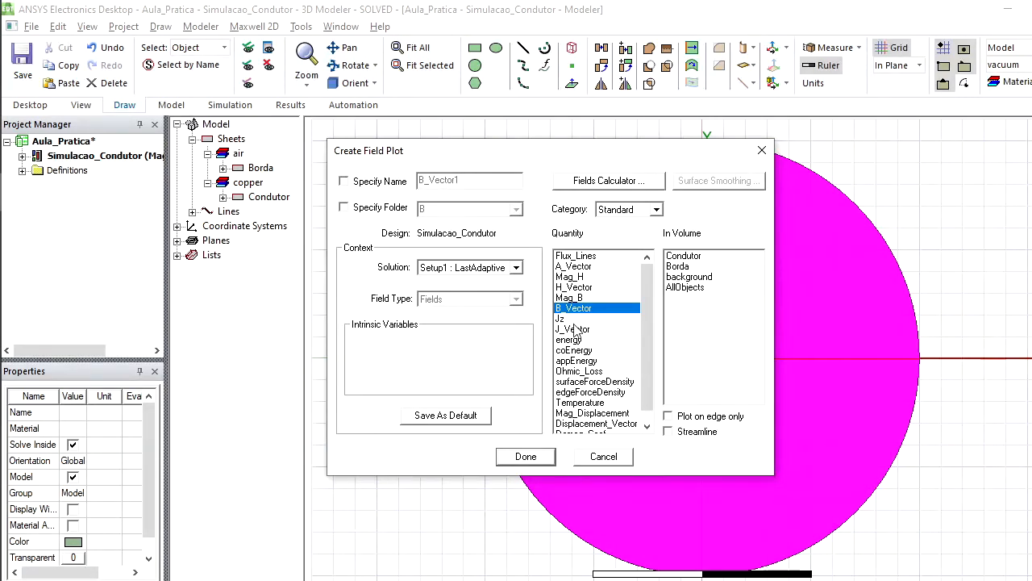
left_click(526, 457)
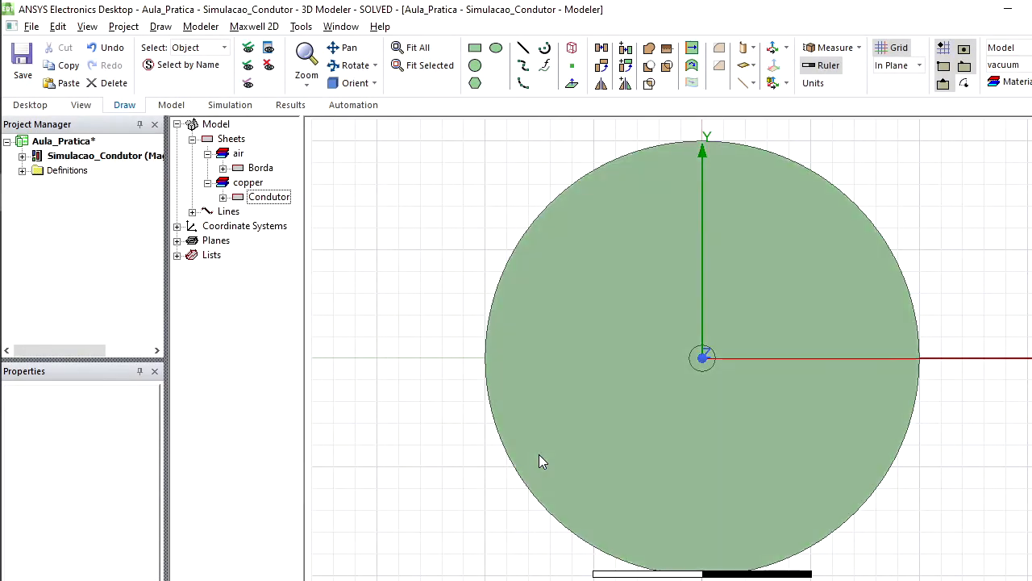
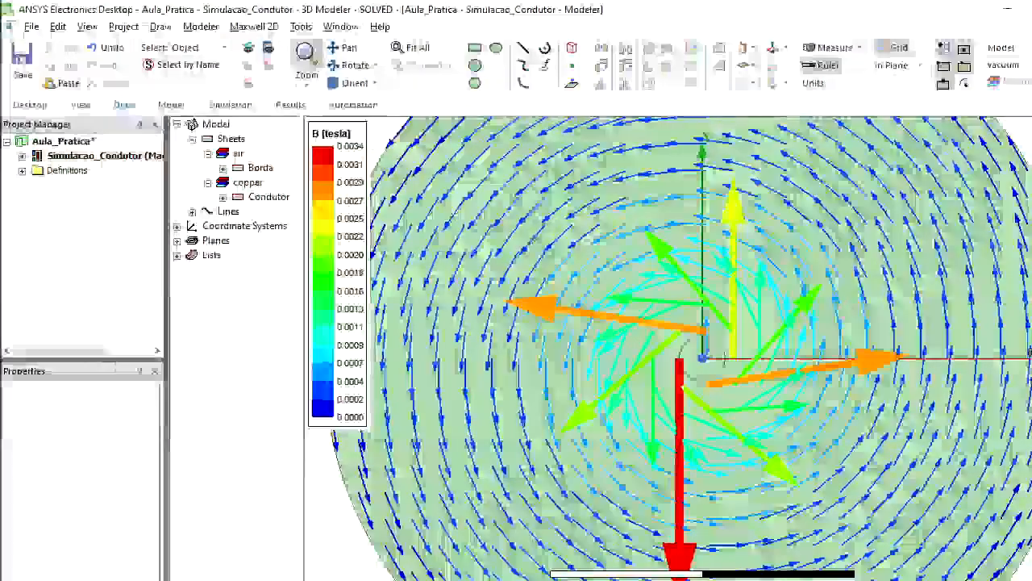
Step: Close the modeler window showing the flux density vectors and reopen the Simulacao_Condutor design from the project tree
left_click_drag(1030, 353, 850, 231)
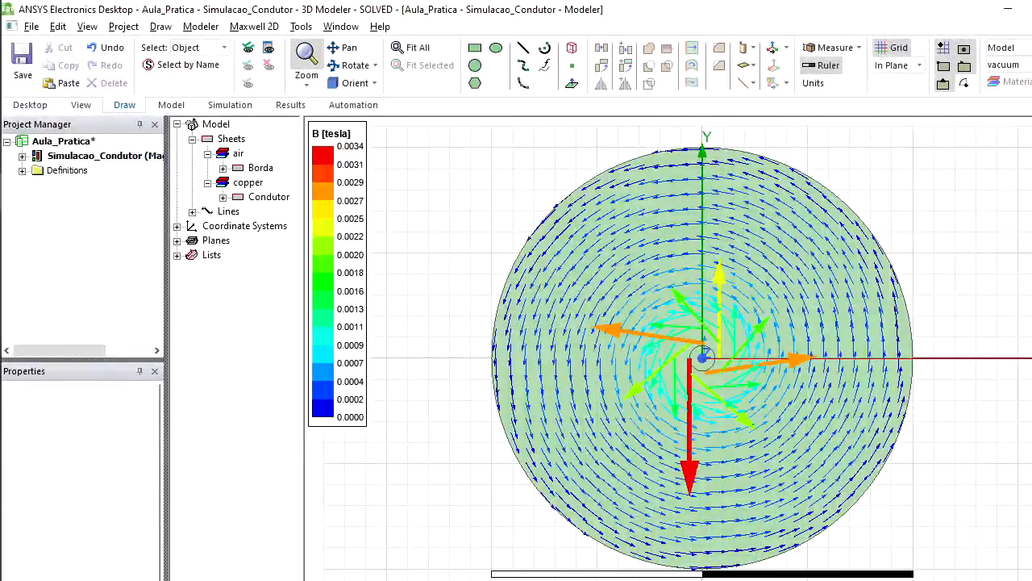
key("ctrl+F4")
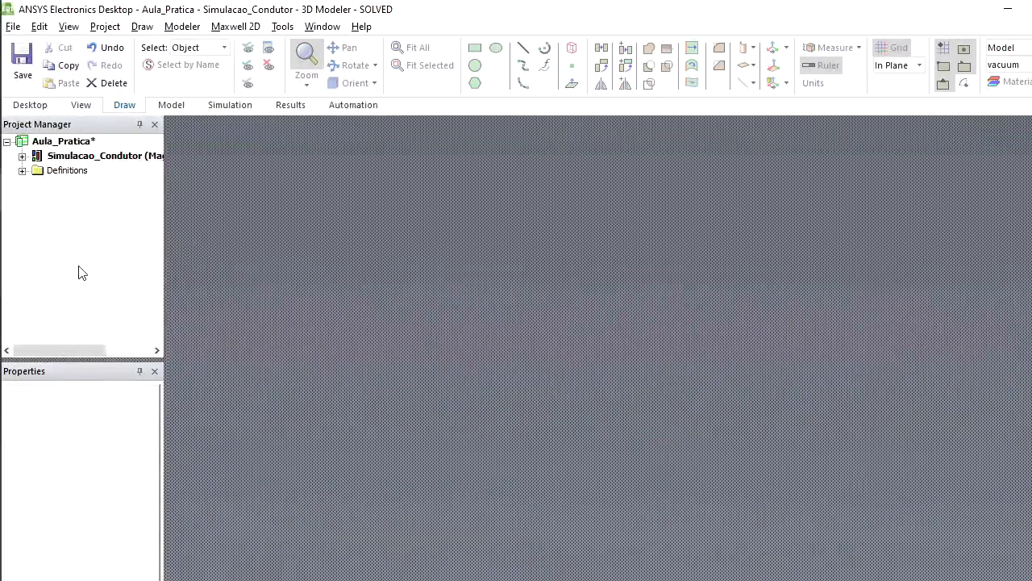
double_click(70, 157)
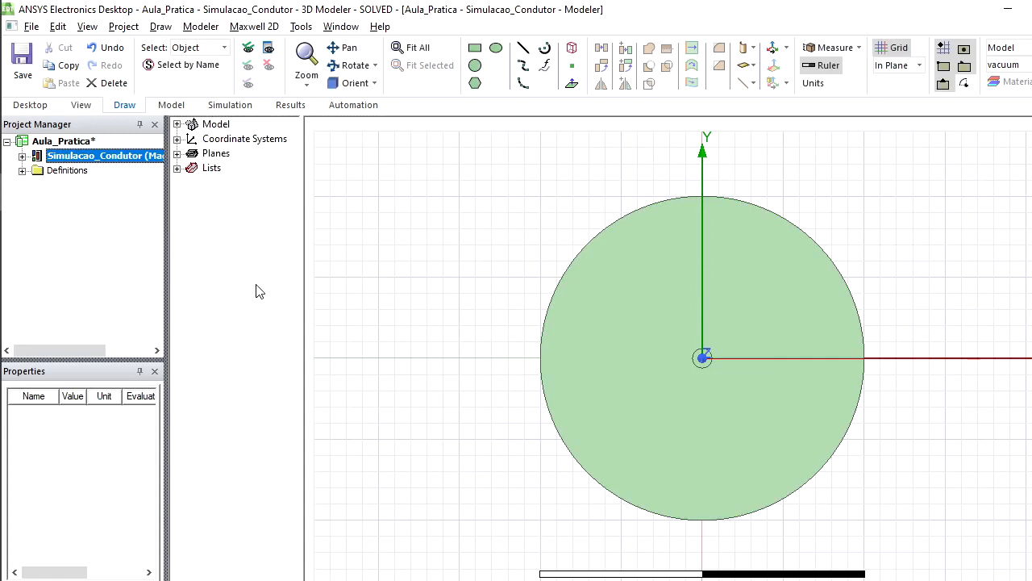
Step: Create a Mag_B field plot on the Borda and Condutor sheets using the Setup1 : LastAdaptive solution
left_click(178, 125)
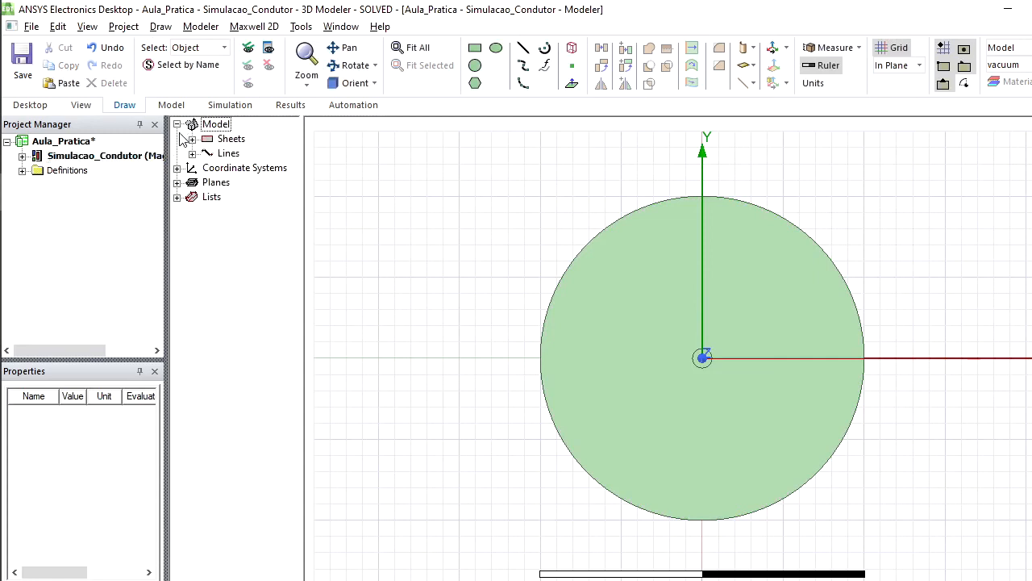
left_click(192, 139)
left_click(207, 153)
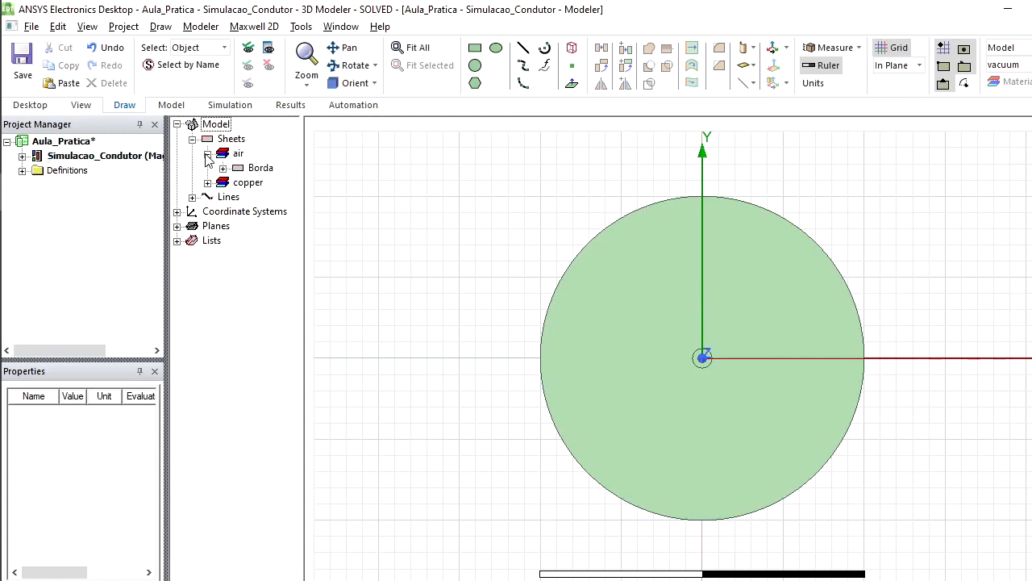
left_click(207, 182)
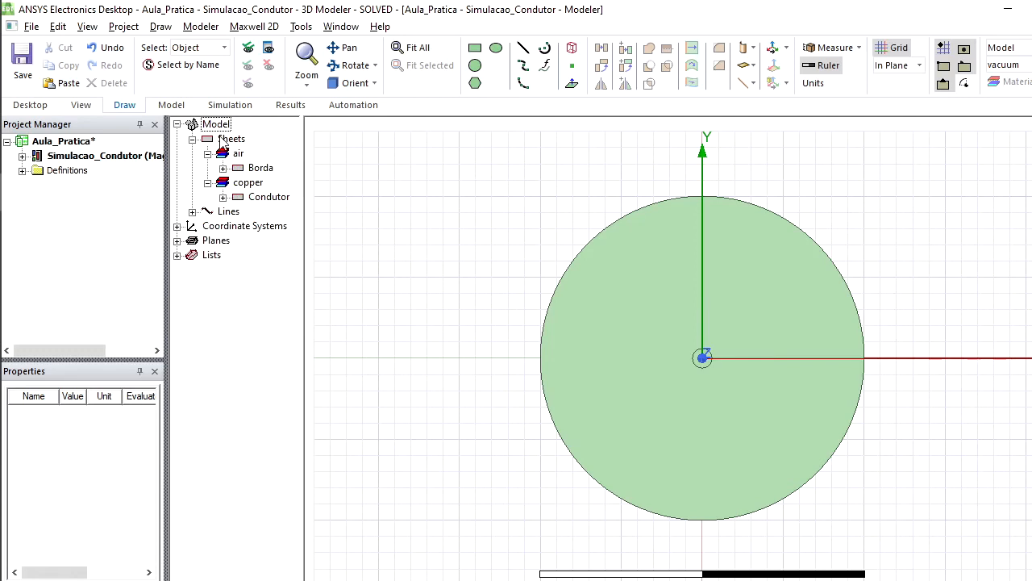
left_click(261, 168)
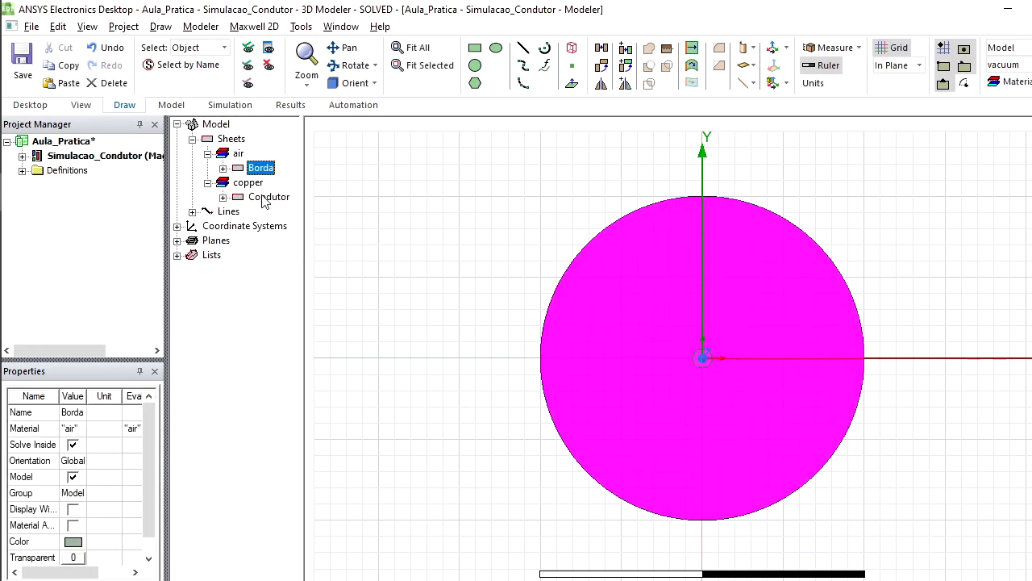
left_click(267, 197, "ctrl")
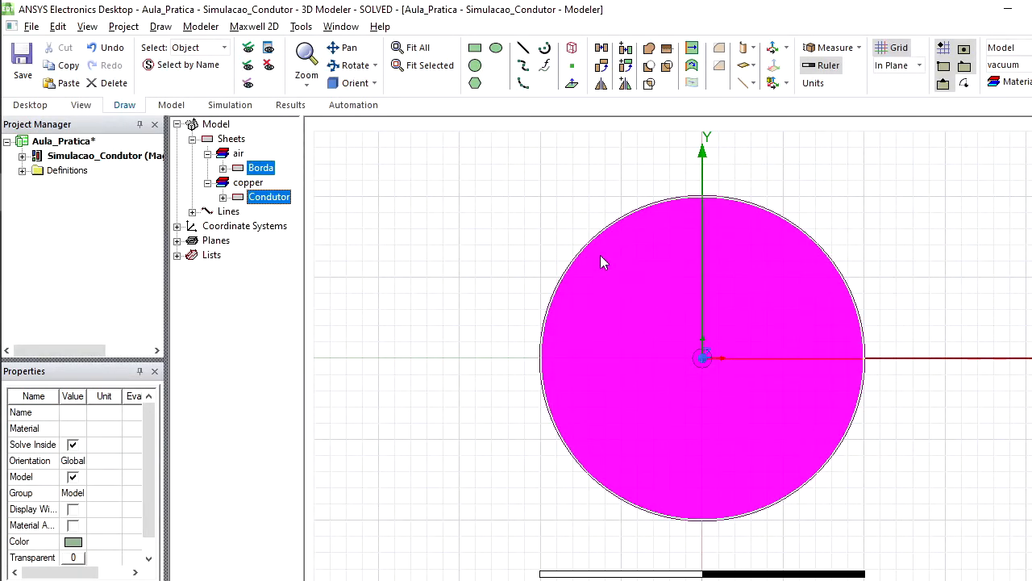
left_click(267, 29)
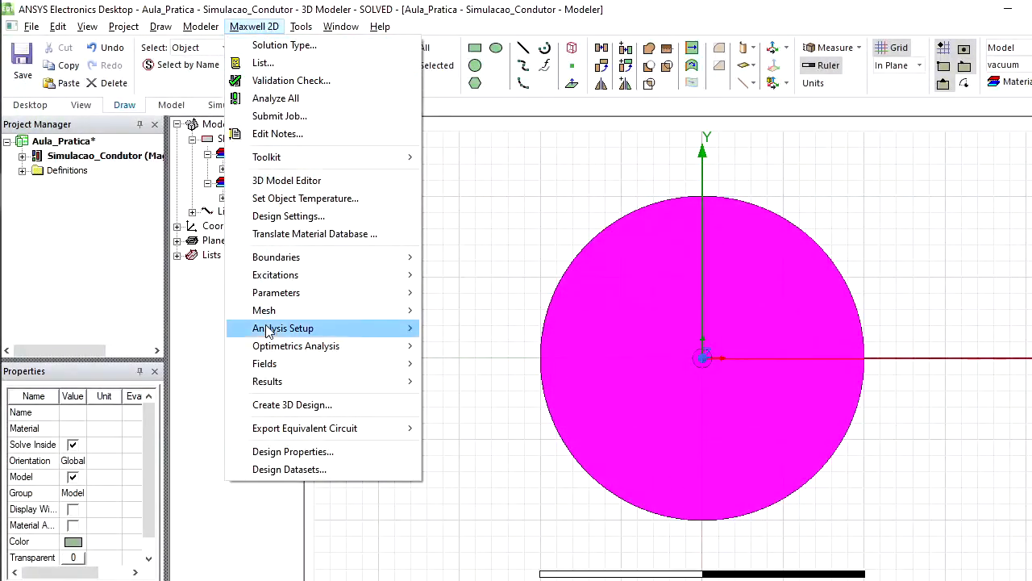
mouse_move(267, 365)
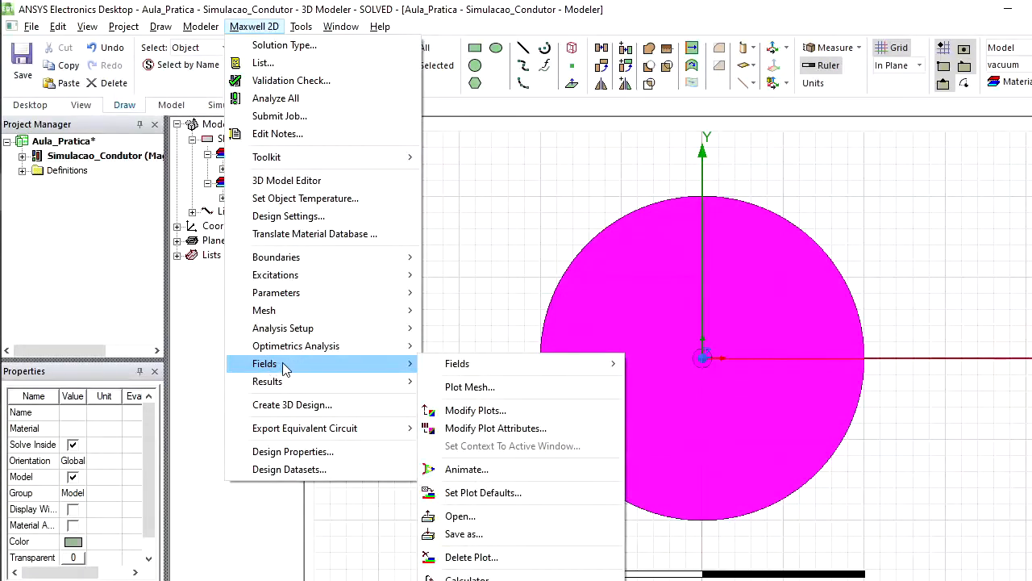
mouse_move(568, 375)
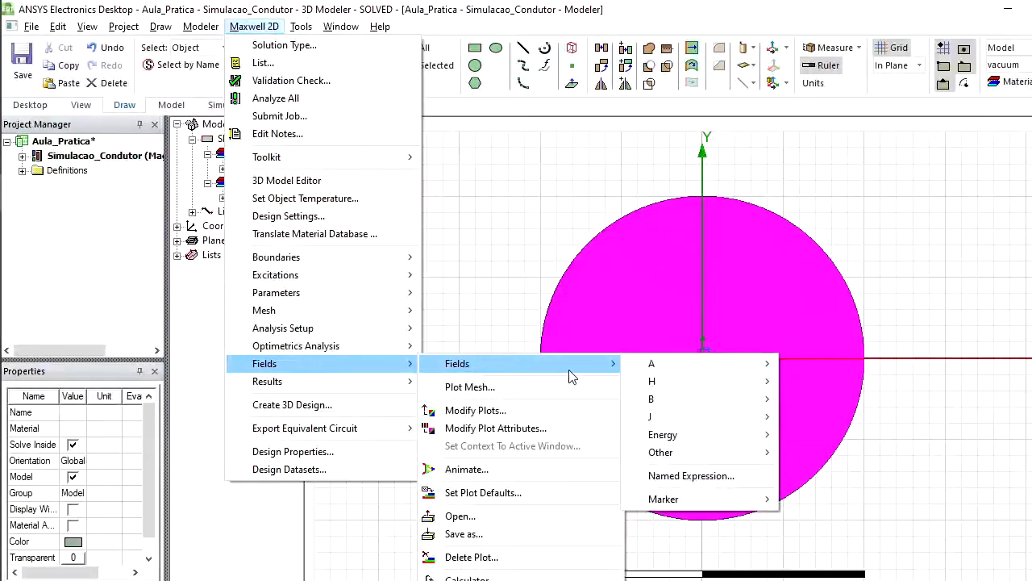
mouse_move(702, 402)
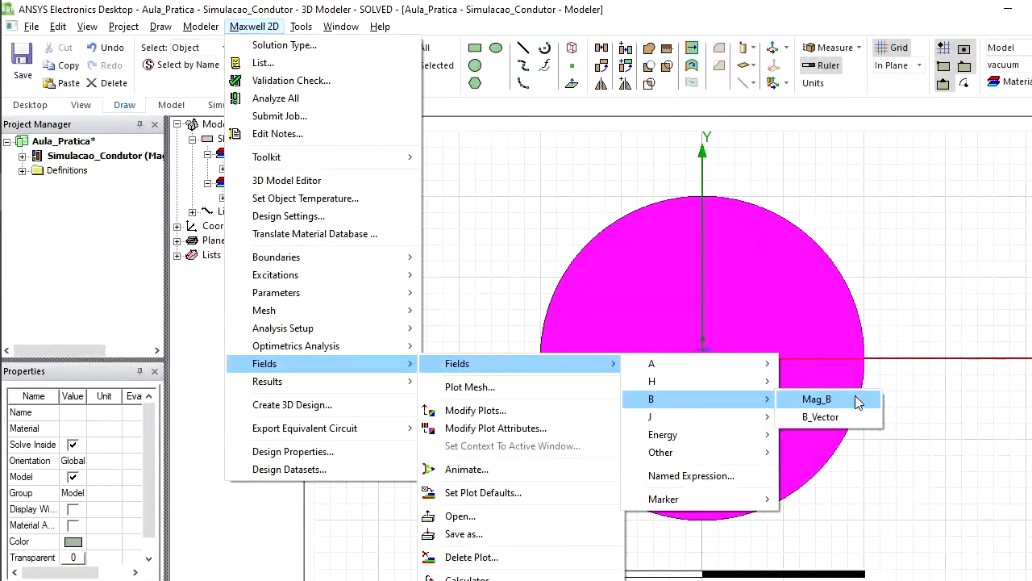
left_click(857, 401)
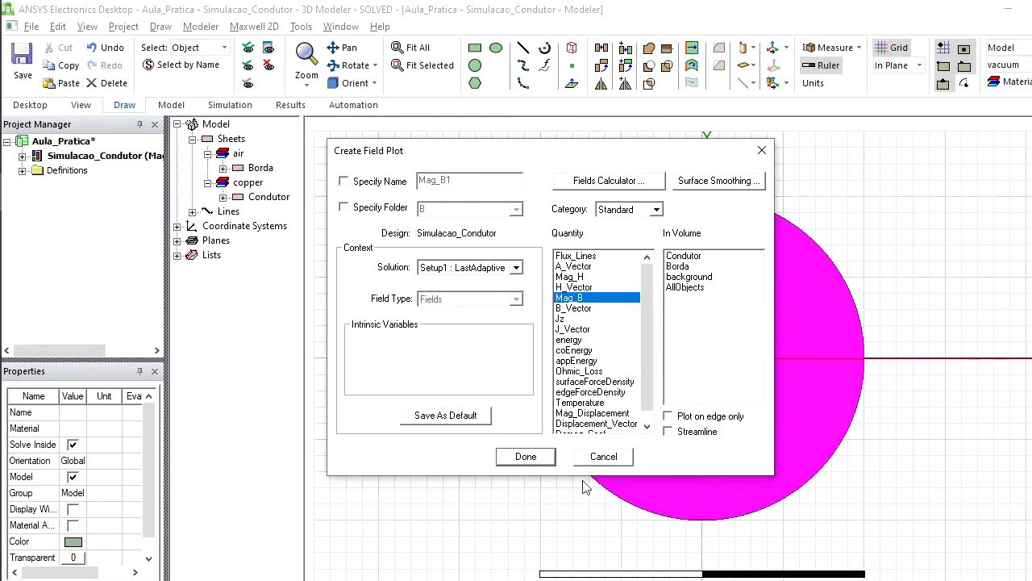
left_click(526, 457)
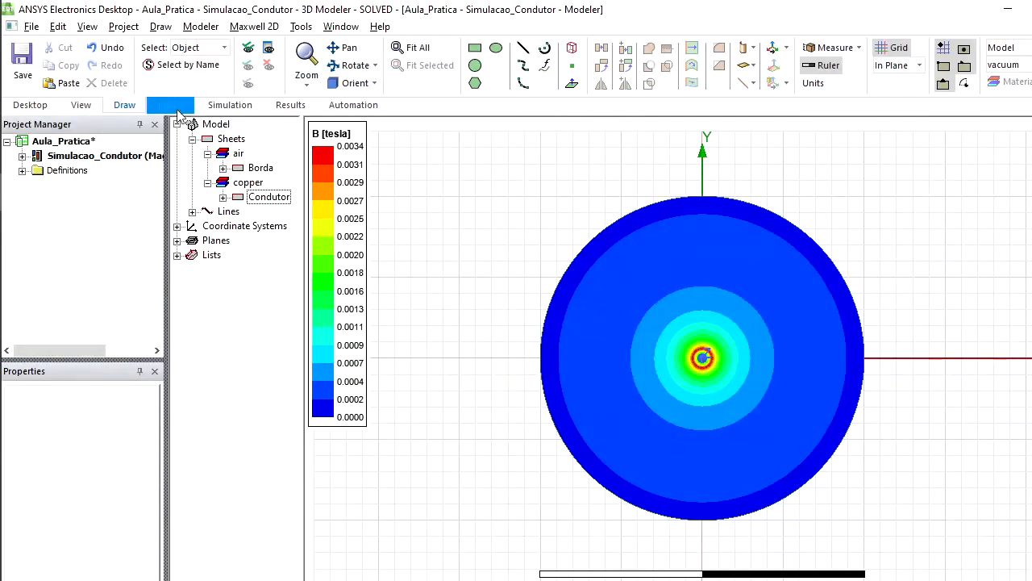
Step: Examine the flux density magnitude inside the conductor, at its edge and across the surrounding air region
left_click(305, 61)
left_click_drag(720, 372, 728, 201)
left_click_drag(748, 370, 746, 201)
left_click_drag(750, 323, 744, 286)
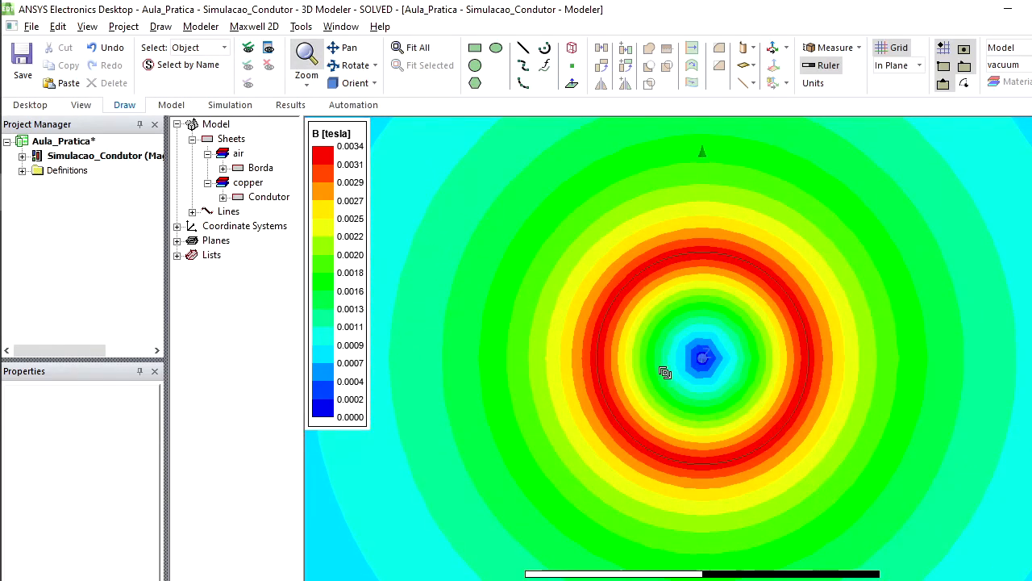
left_click_drag(728, 377, 726, 353)
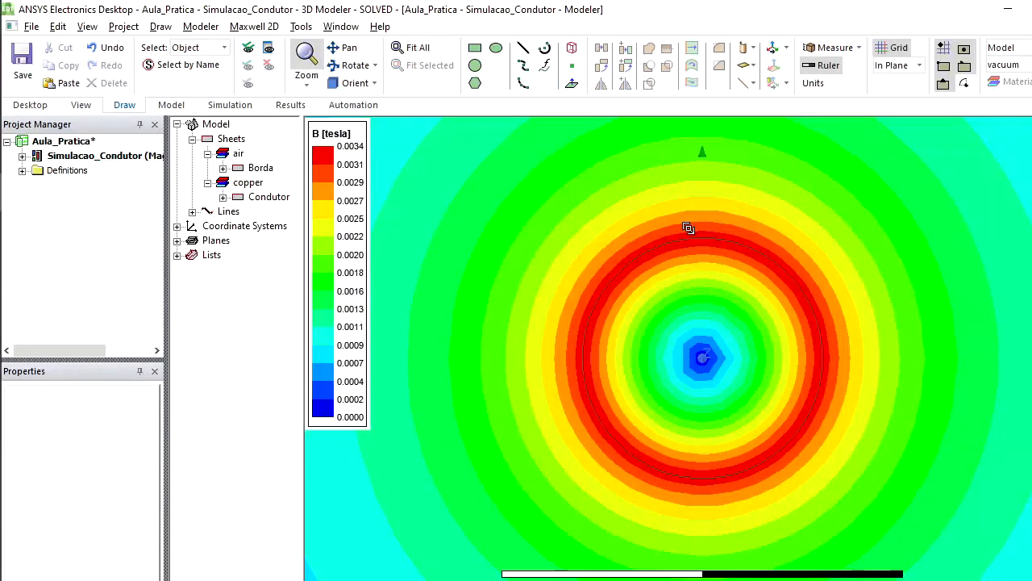
left_click_drag(679, 230, 537, 347)
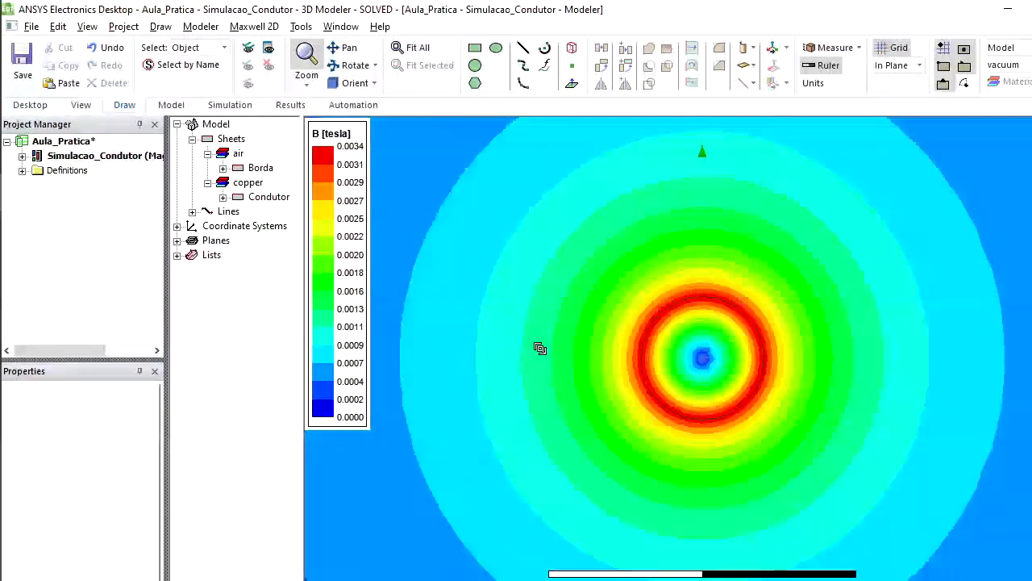
left_click_drag(865, 275, 615, 385)
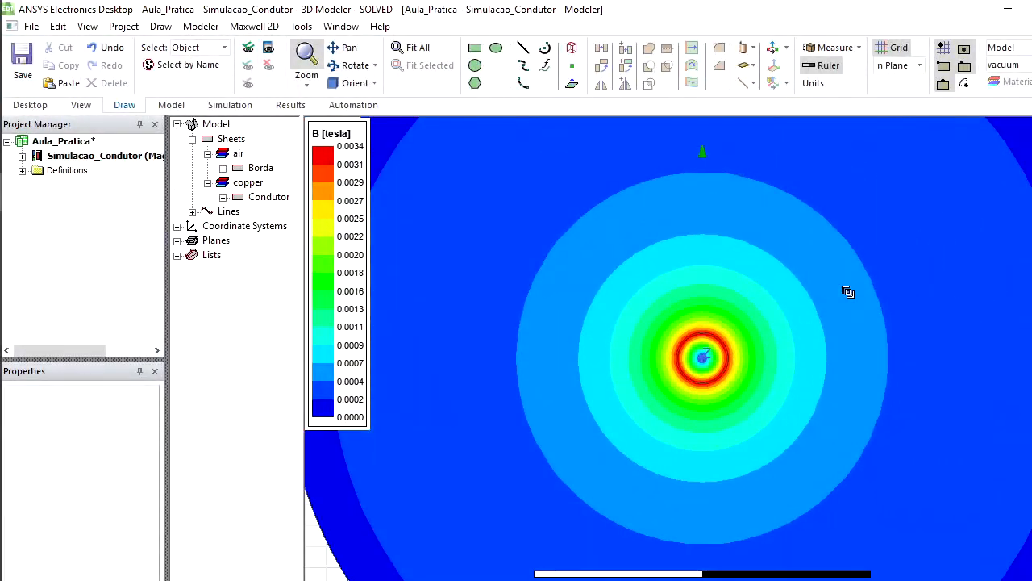
left_click_drag(846, 290, 782, 325)
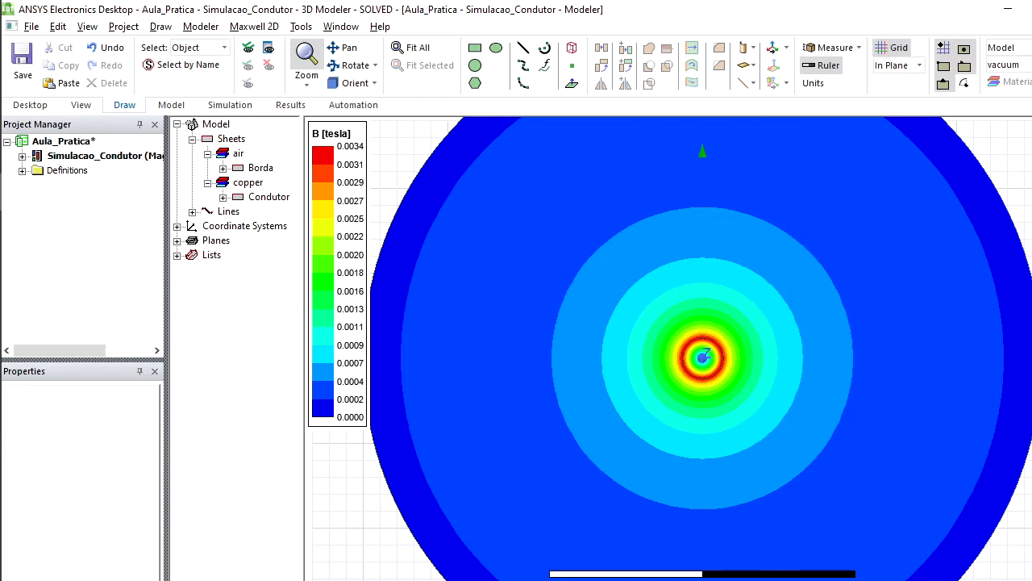
Step: Close the modeler window showing the flux density magnitude and reopen the Simulacao_Condutor design
left_click(1031, 27)
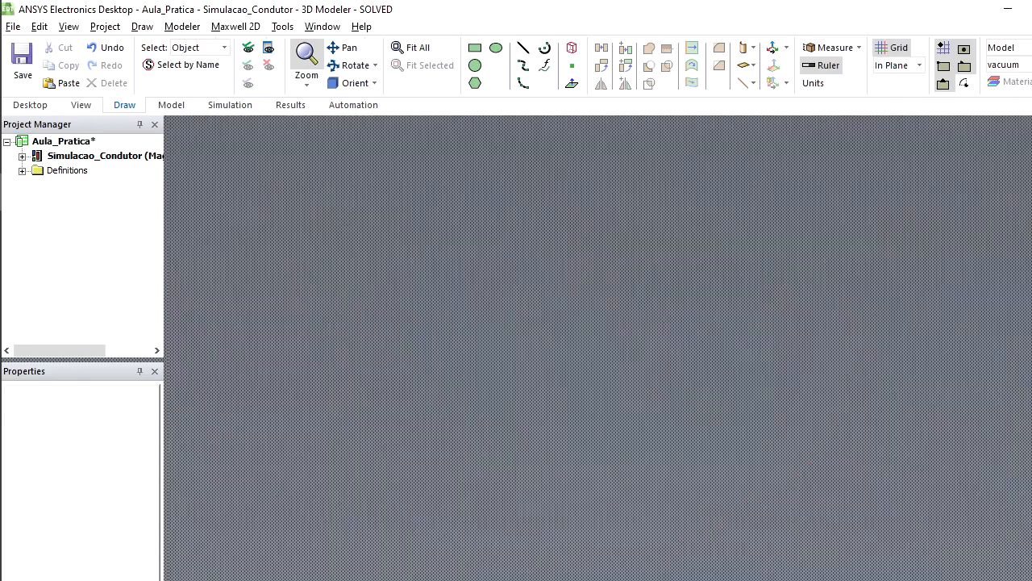
double_click(83, 158)
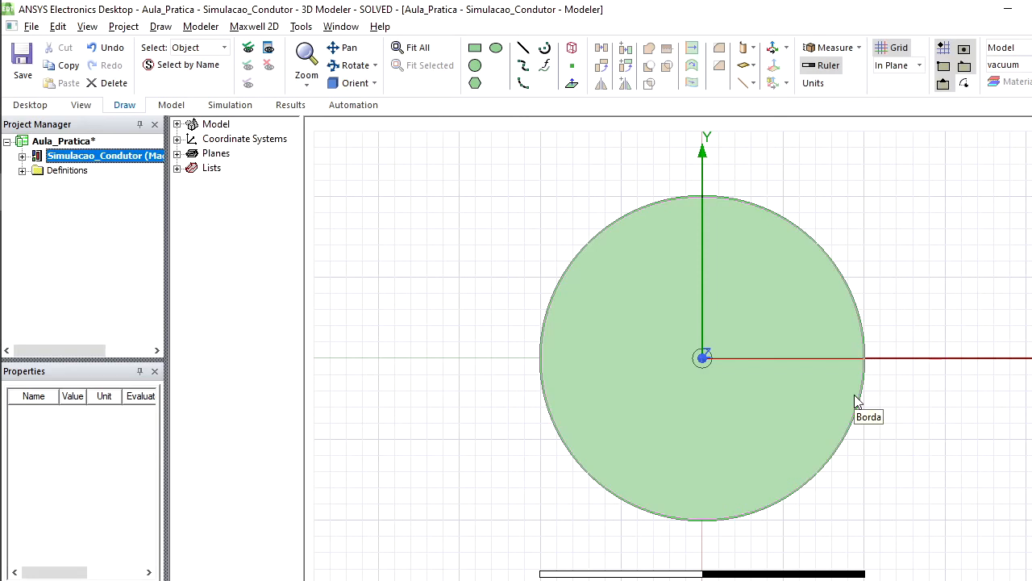
left_click(787, 358)
left_click(918, 286)
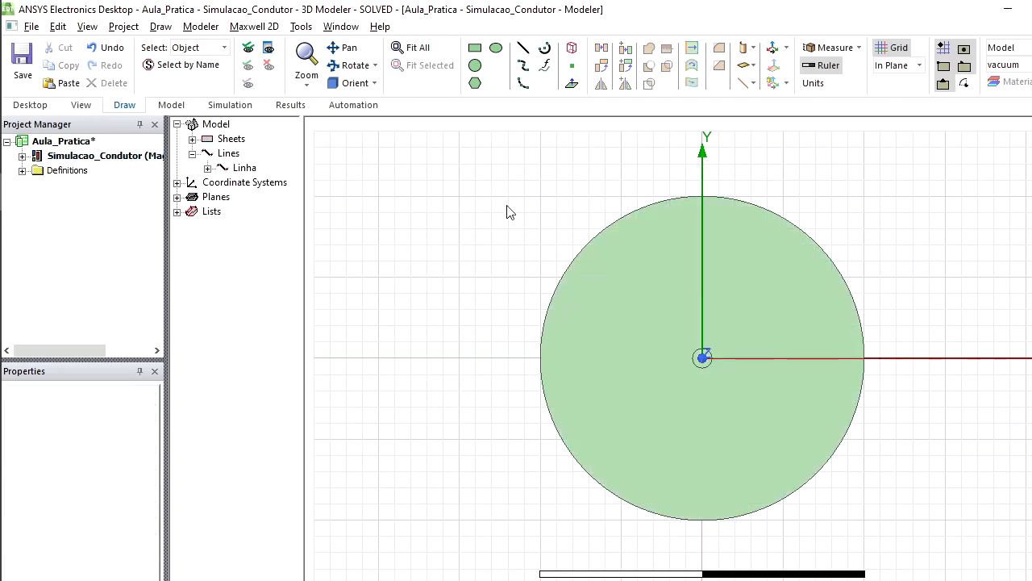
Step: Select the Linha line in the model and start a rectangular plot fields report
left_click(192, 154)
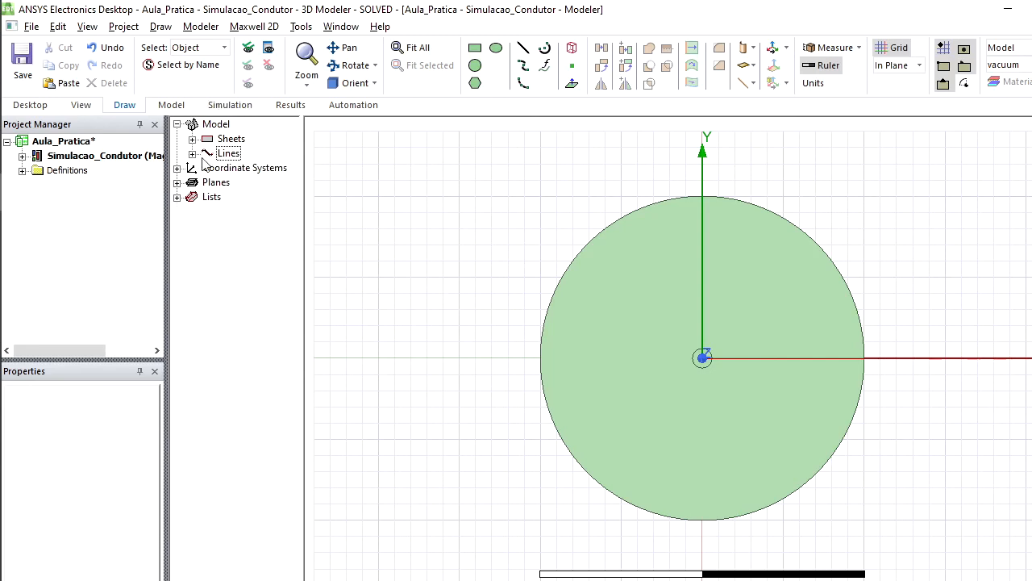
left_click(192, 153)
left_click(245, 168)
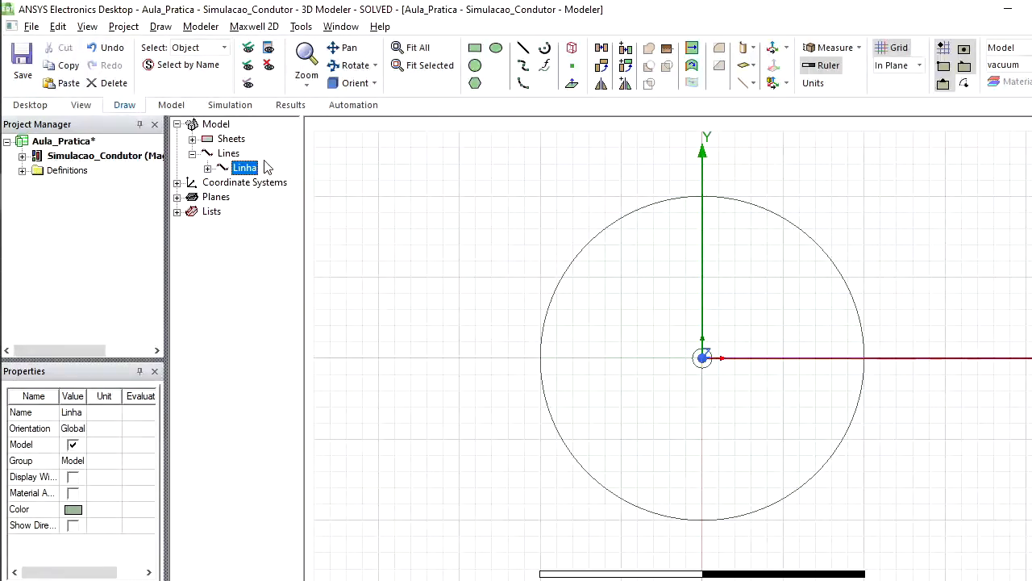
left_click(272, 31)
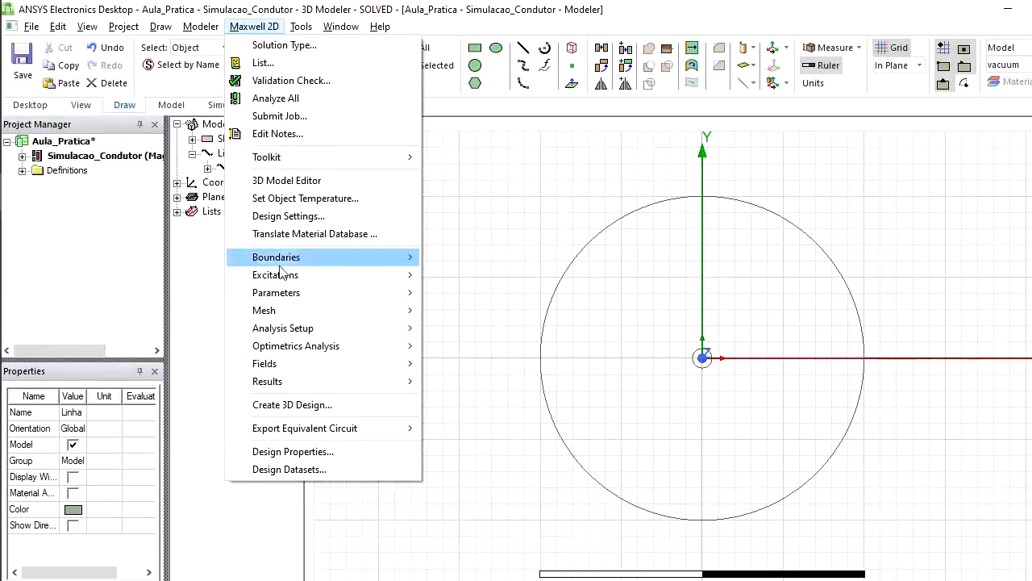
mouse_move(280, 384)
mouse_move(280, 366)
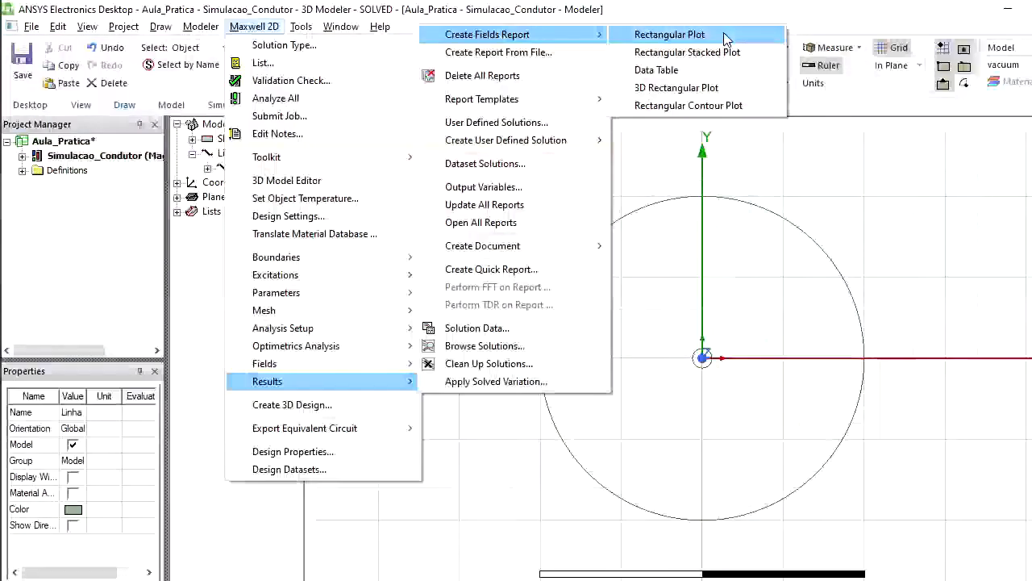
left_click(725, 35)
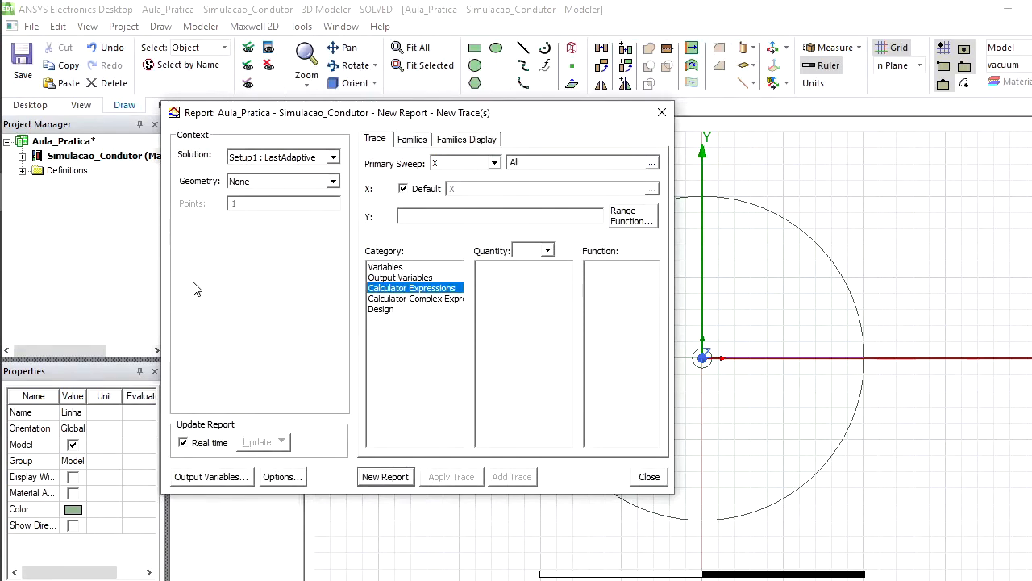
Step: Create the report of Mag_B against Distance along the Linha geometry and close the report settings
left_click_drag(341, 119, 500, 146)
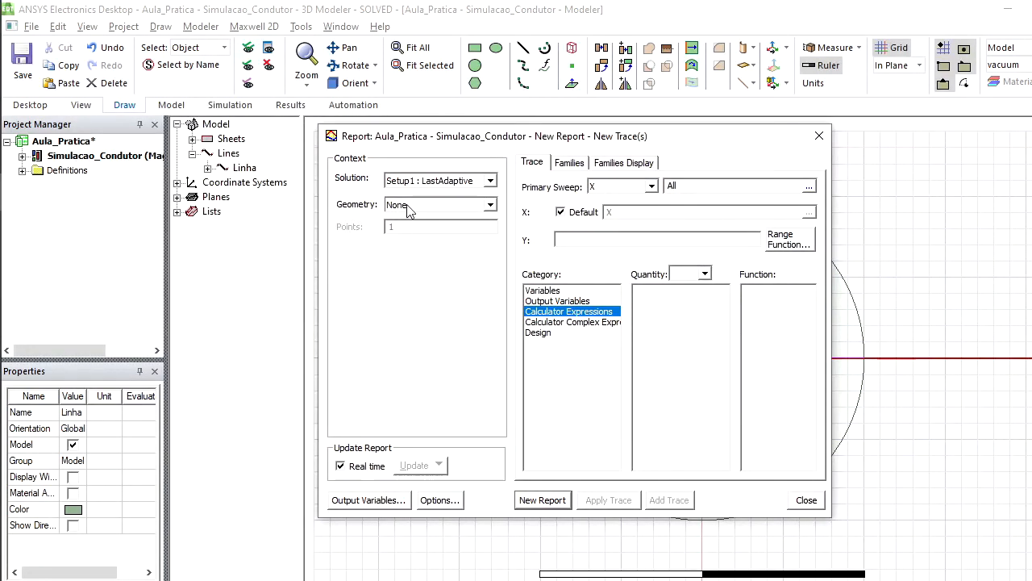
left_click(489, 205)
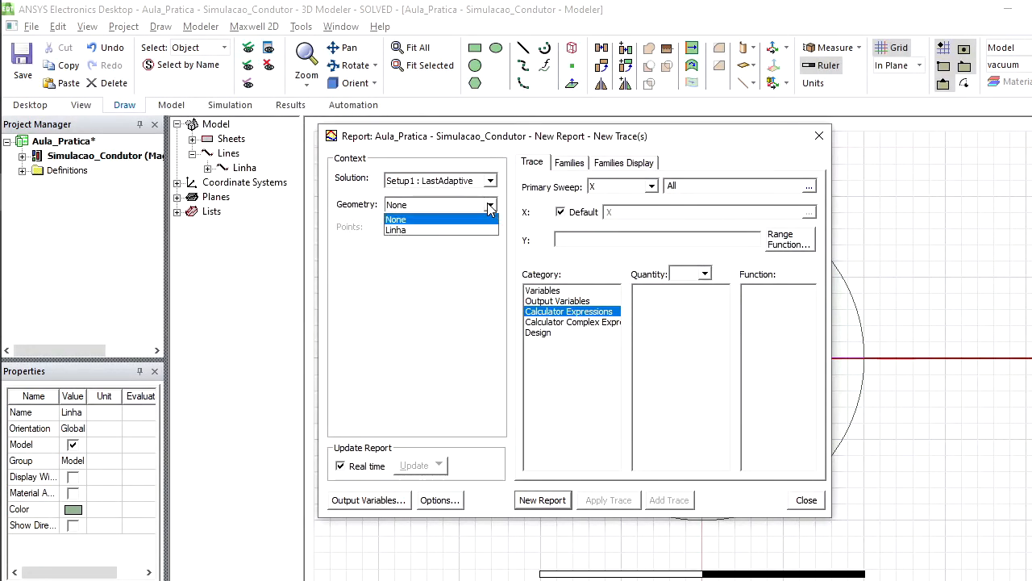
left_click(409, 231)
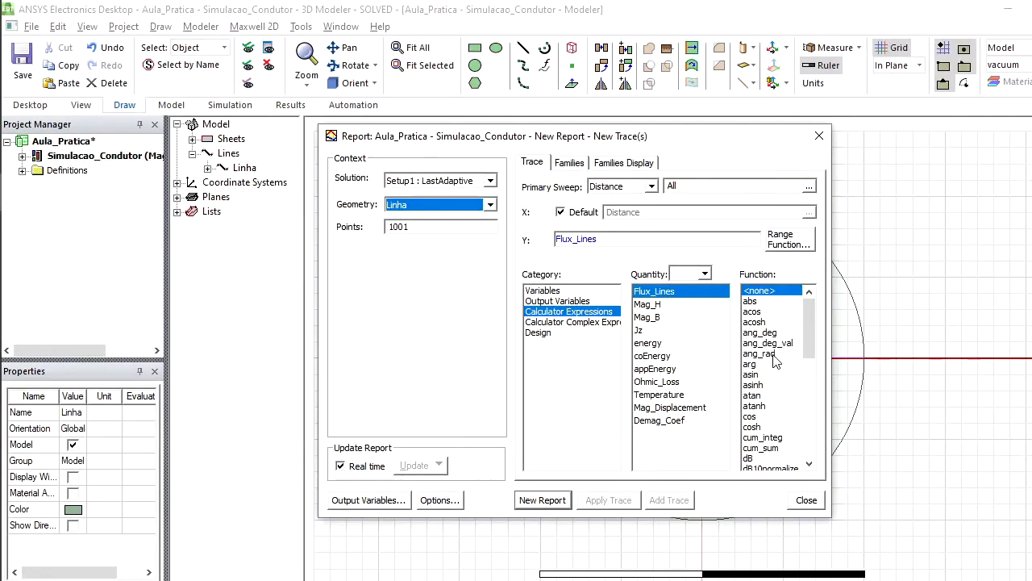
left_click(658, 320)
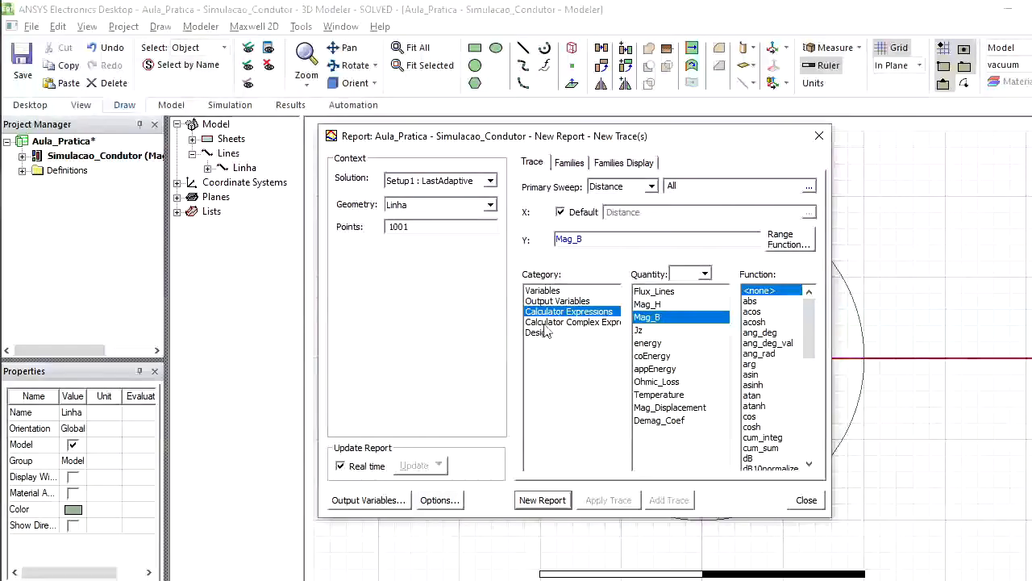
left_click(543, 500)
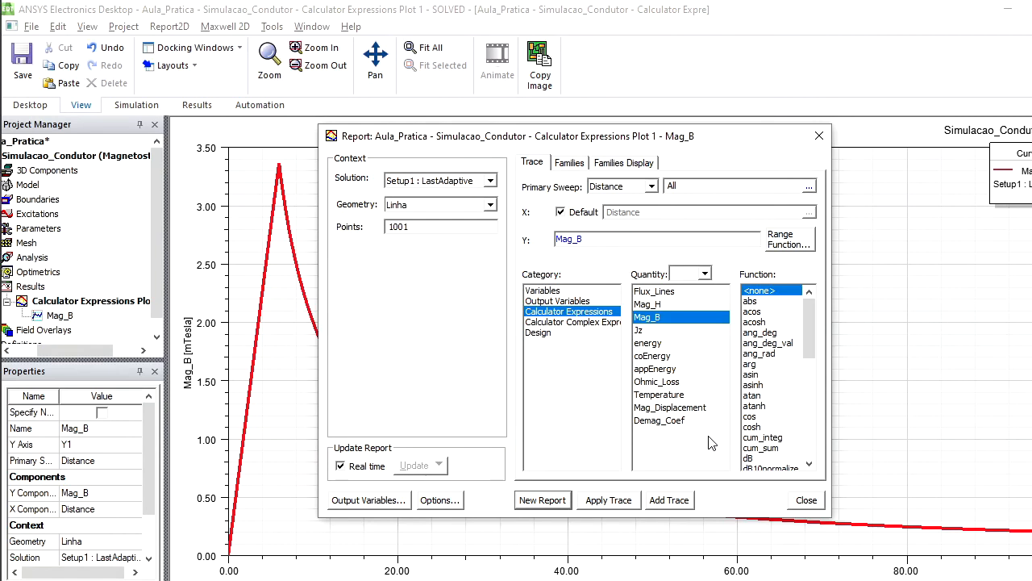
left_click(806, 501)
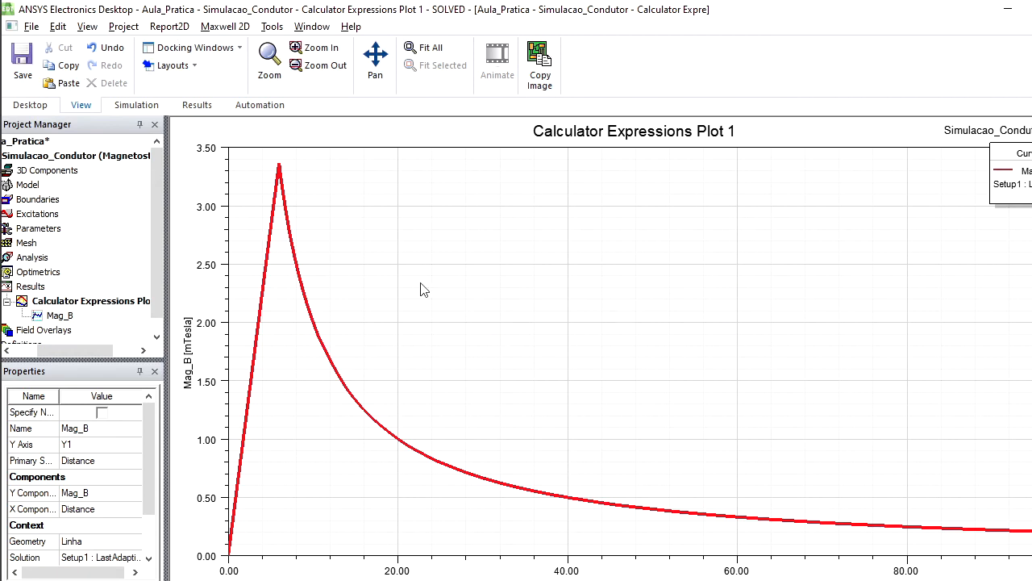
Step: Add five markers on the Mag_B curve at about 3.3, 20, 30, 40 and 51 mm and move the marker table off the curve
right_click(502, 211)
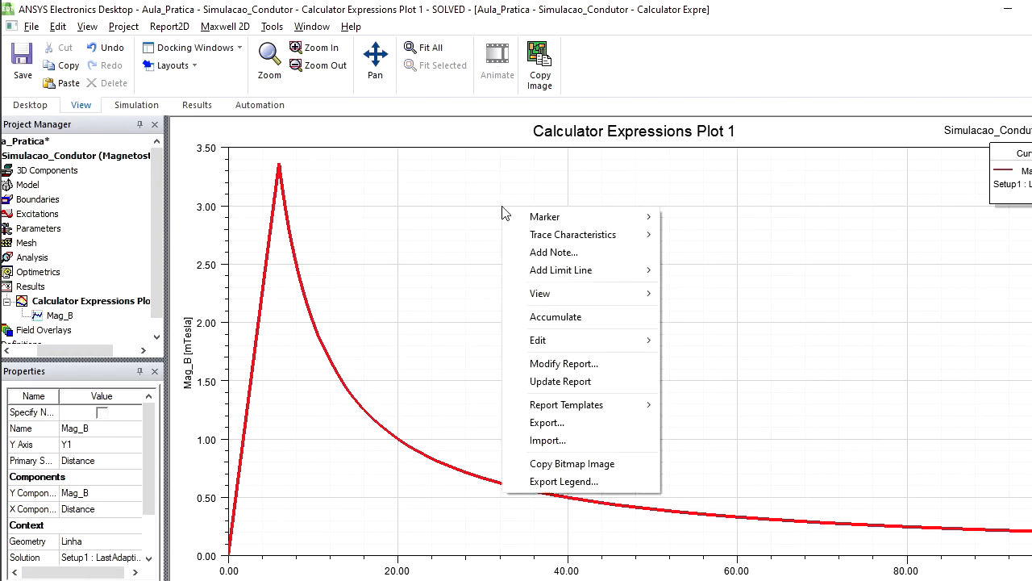
mouse_move(541, 220)
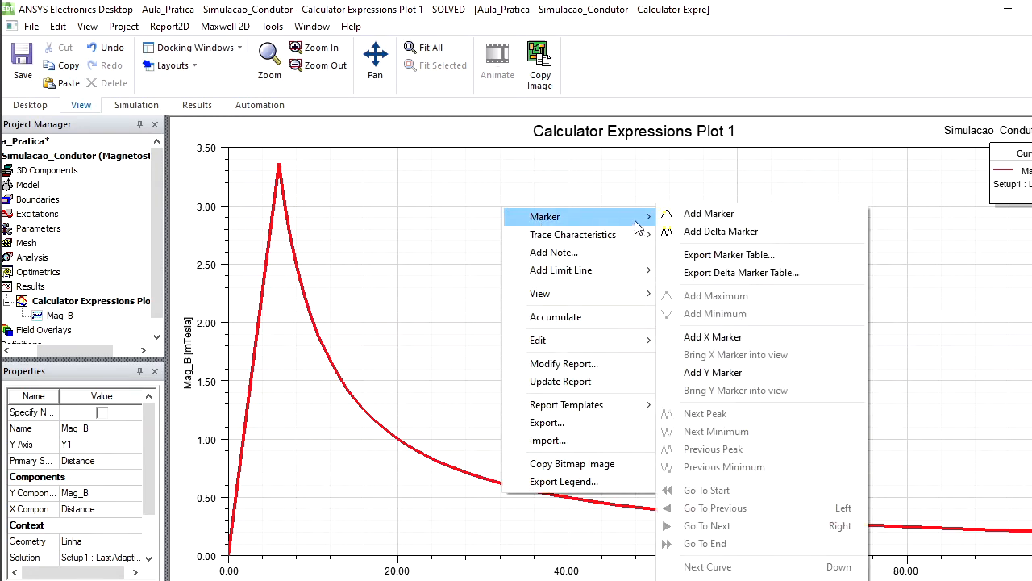
left_click(743, 222)
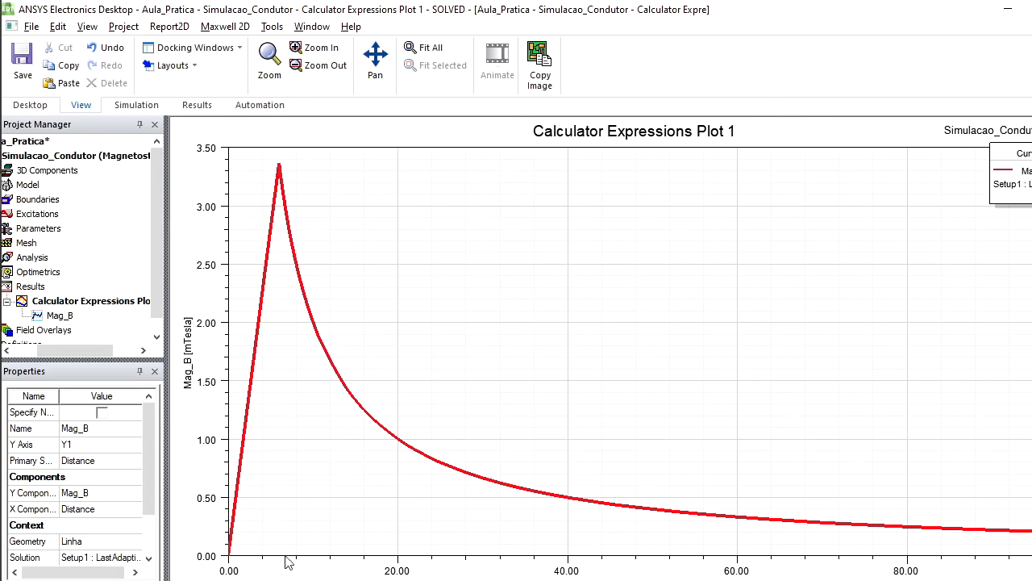
left_click(257, 347)
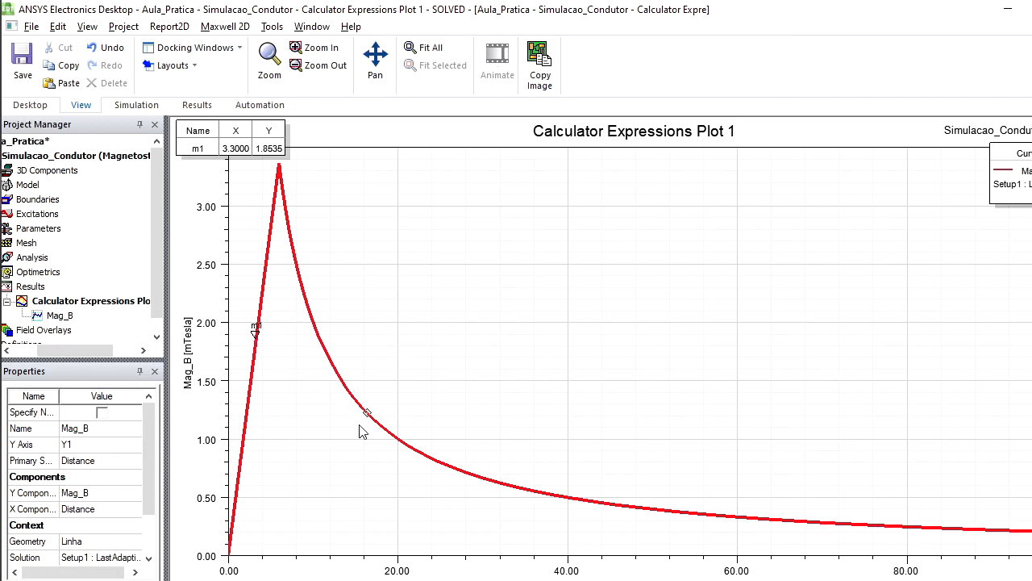
left_click(399, 441)
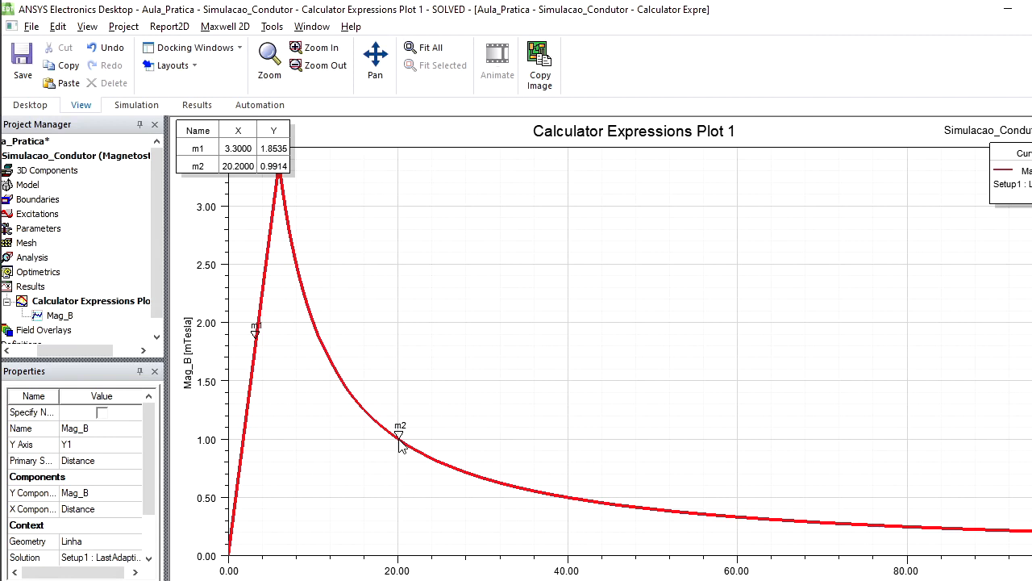
left_click(484, 479)
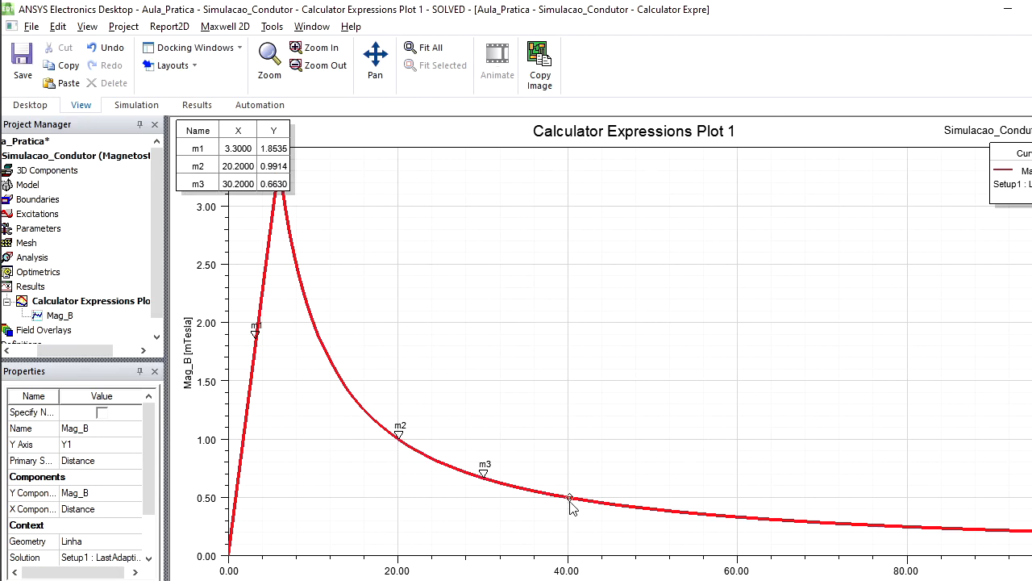
left_click(569, 499)
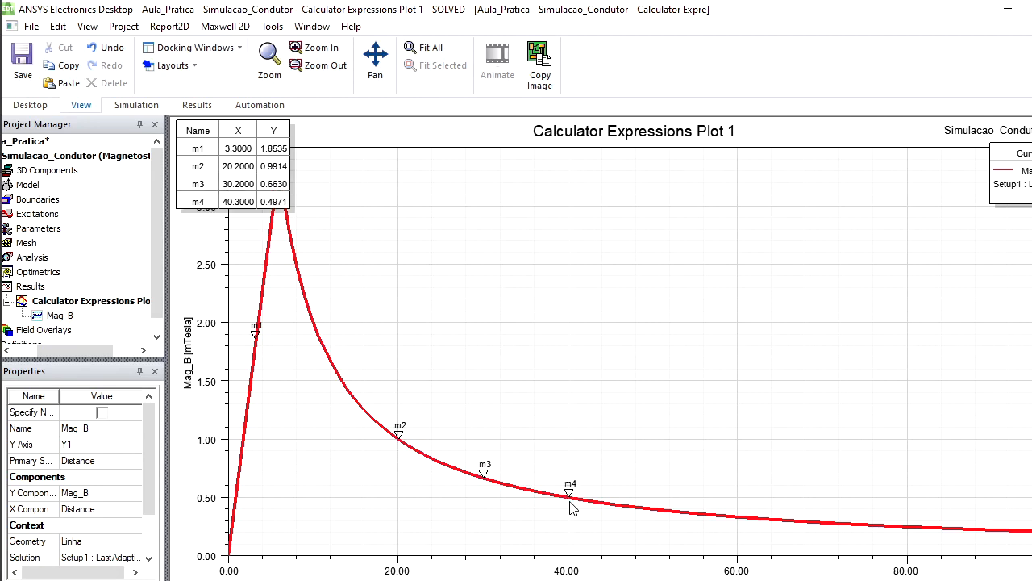
left_click(659, 510)
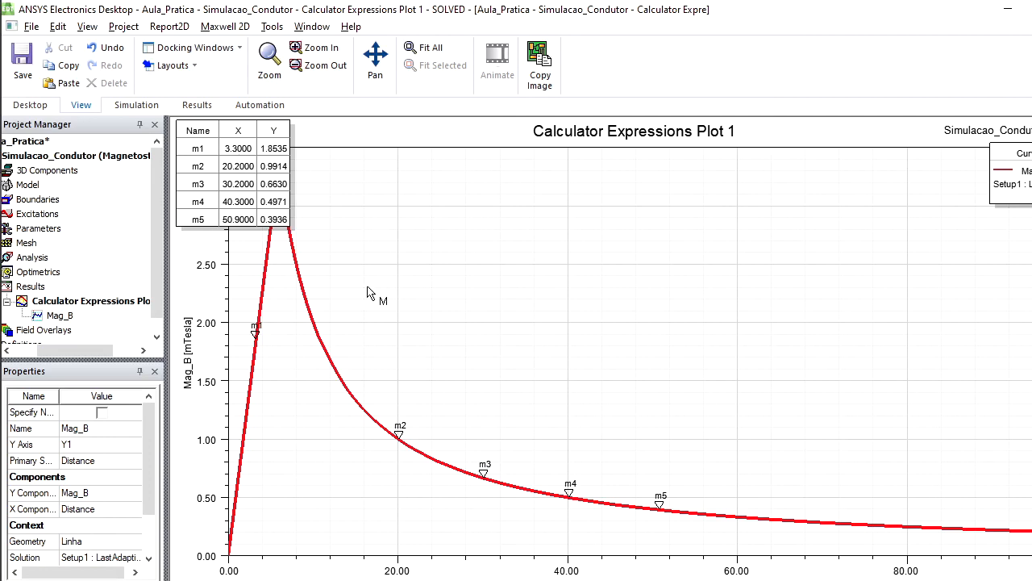
key("Escape")
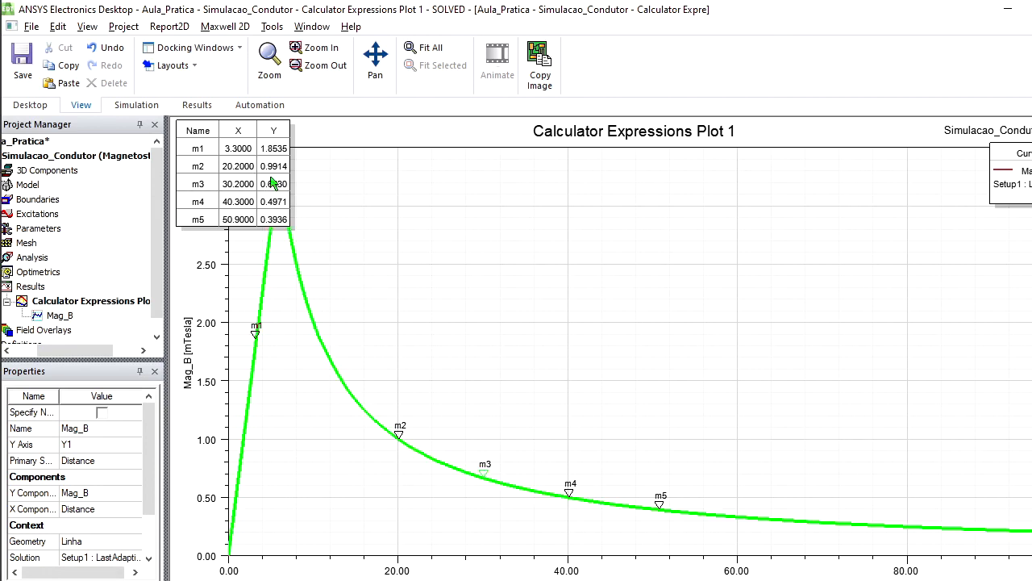
left_click_drag(208, 127, 574, 211)
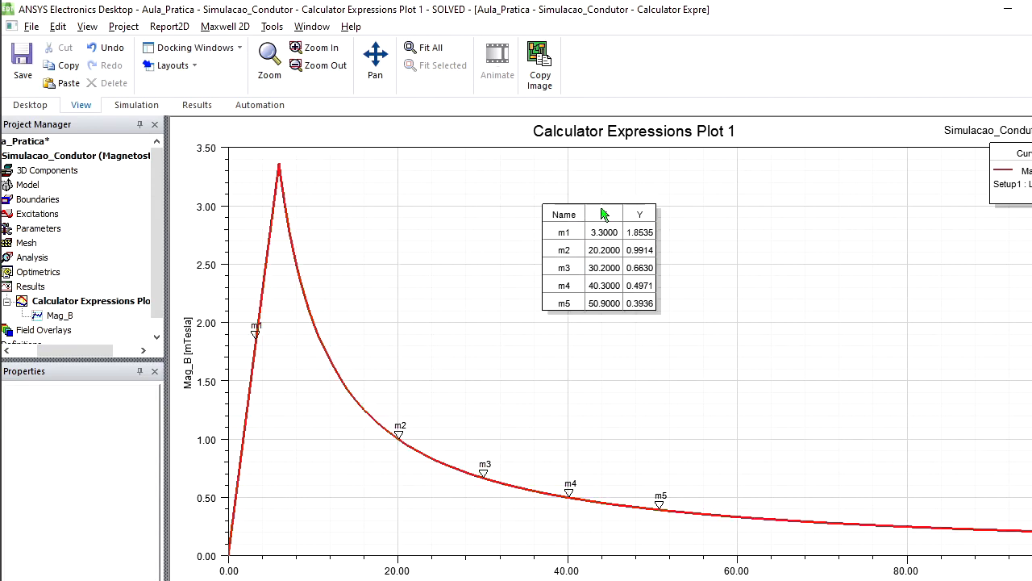
left_click(606, 237)
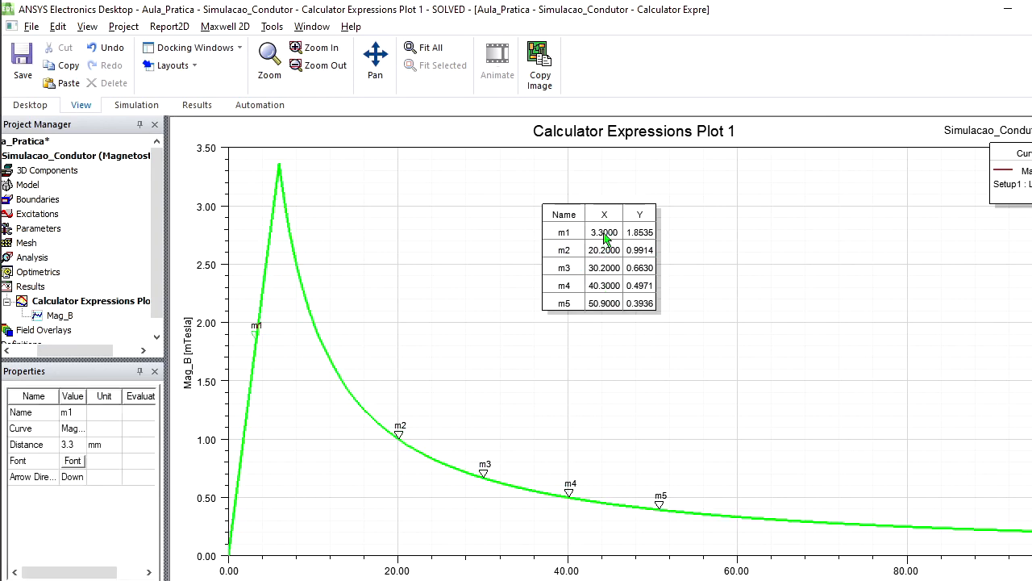
double_click(606, 237)
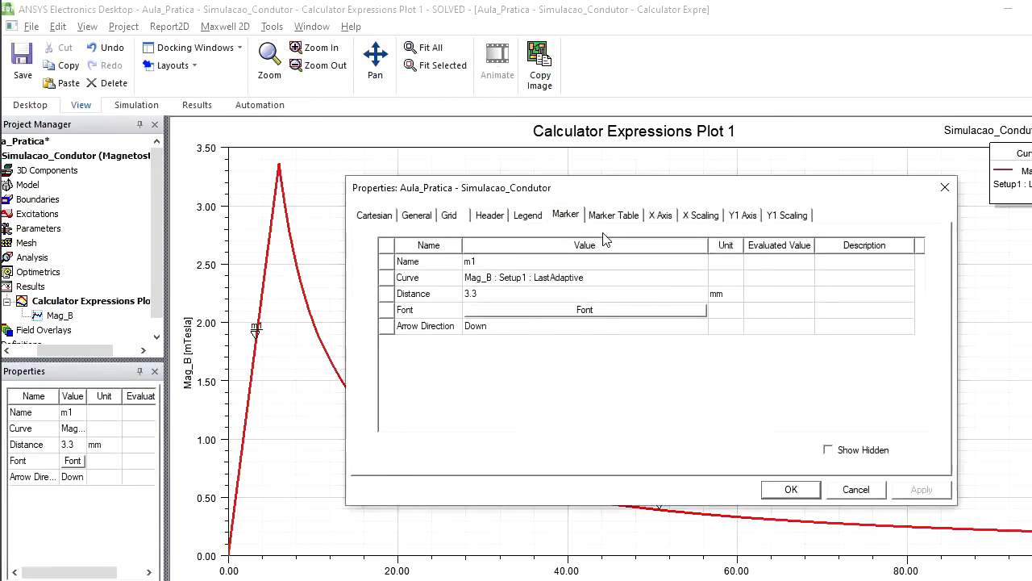
left_click(876, 494)
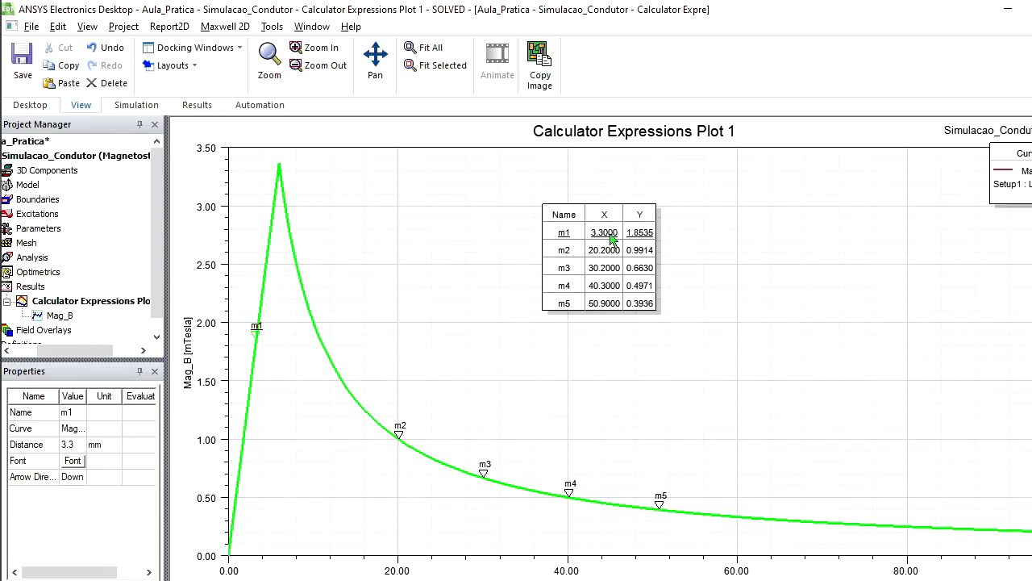
Step: Set the distance of marker m1 to 2.5 mm
double_click(609, 235)
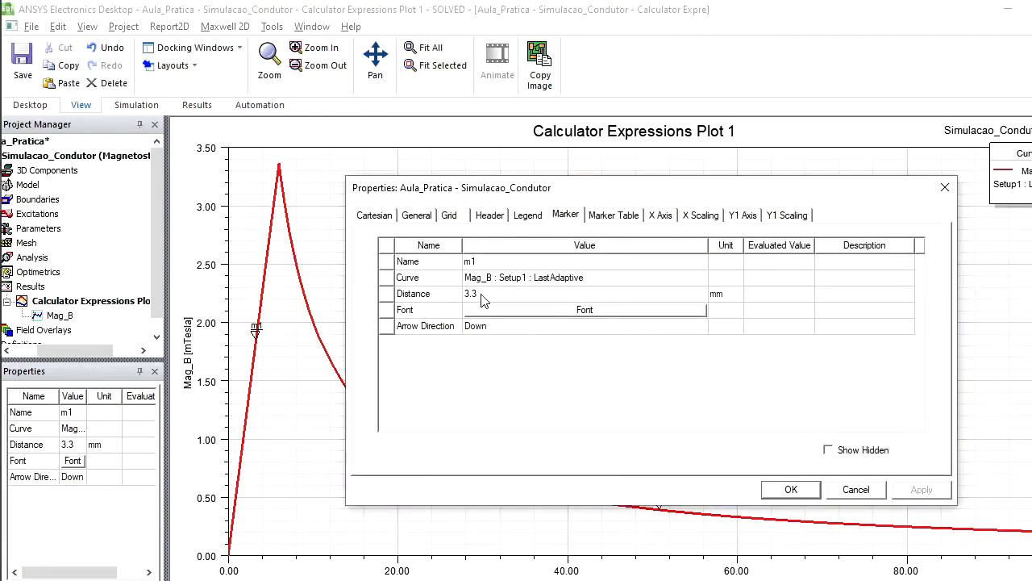
left_click(482, 299)
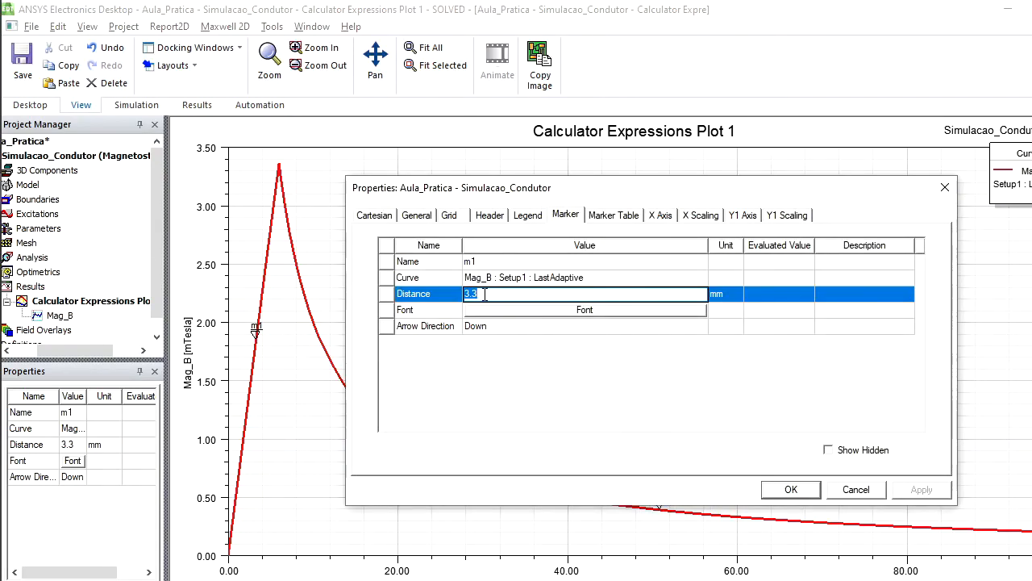
left_click_drag(480, 295, 457, 295)
type("2.5")
left_click(794, 491)
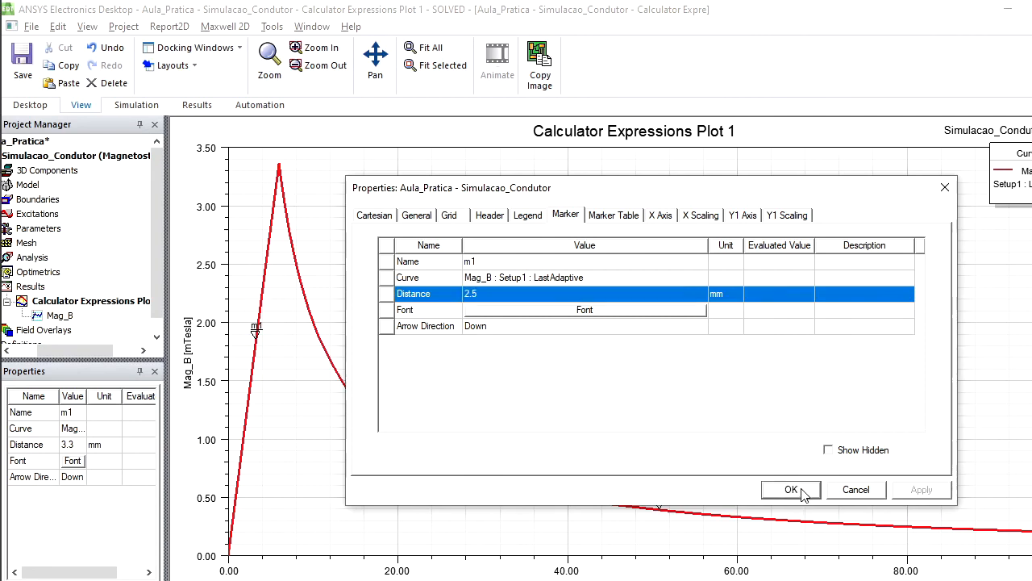
left_click(802, 490)
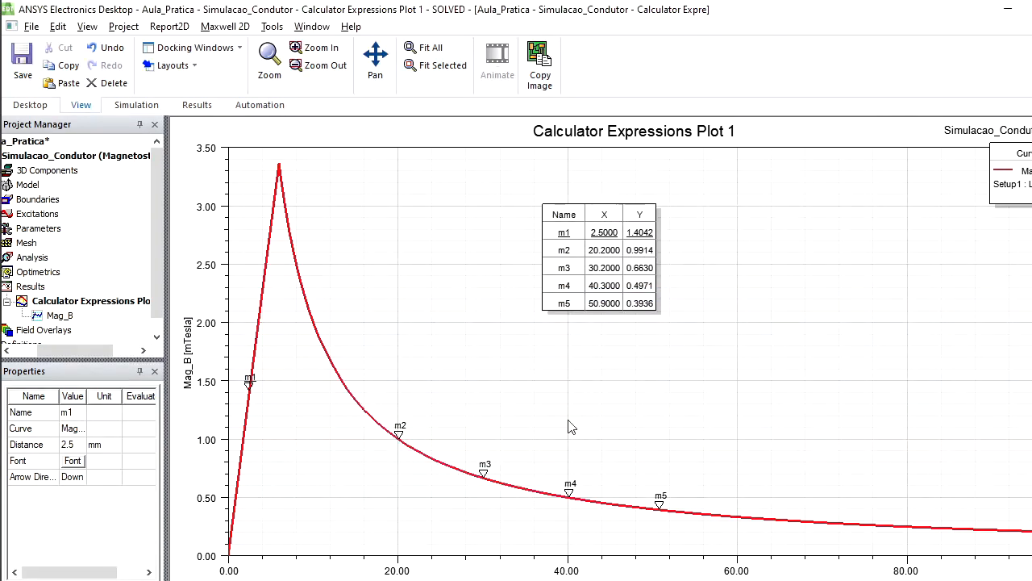
Step: Set the distance of marker m2 to 20 mm
left_click(359, 393)
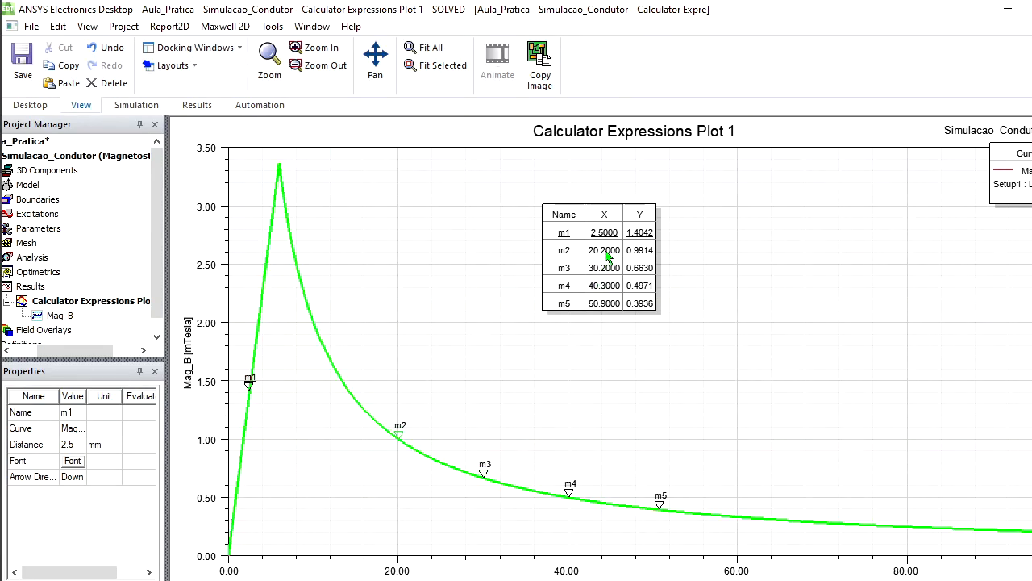
double_click(607, 256)
left_click(501, 294)
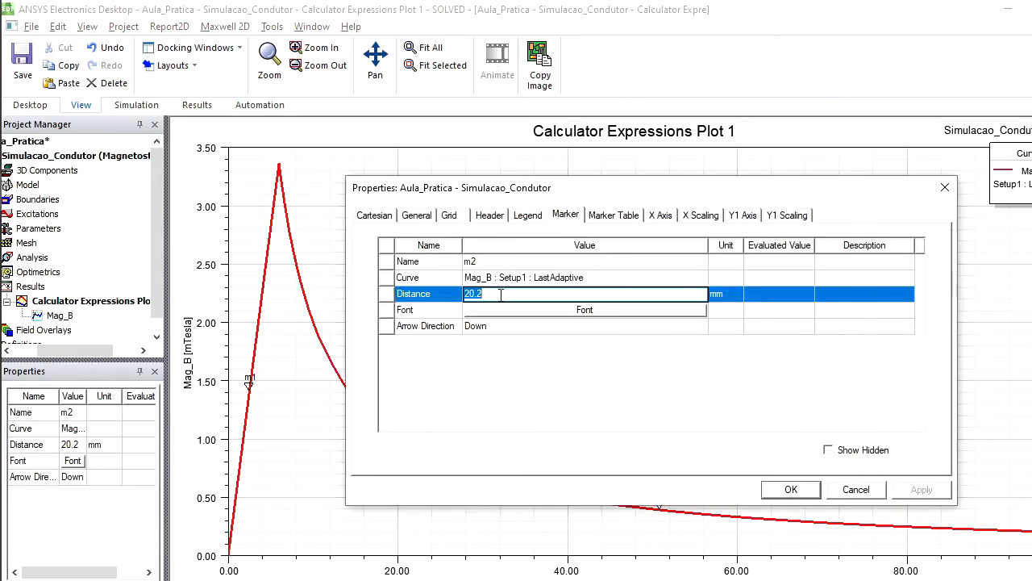
type("20")
key("Return")
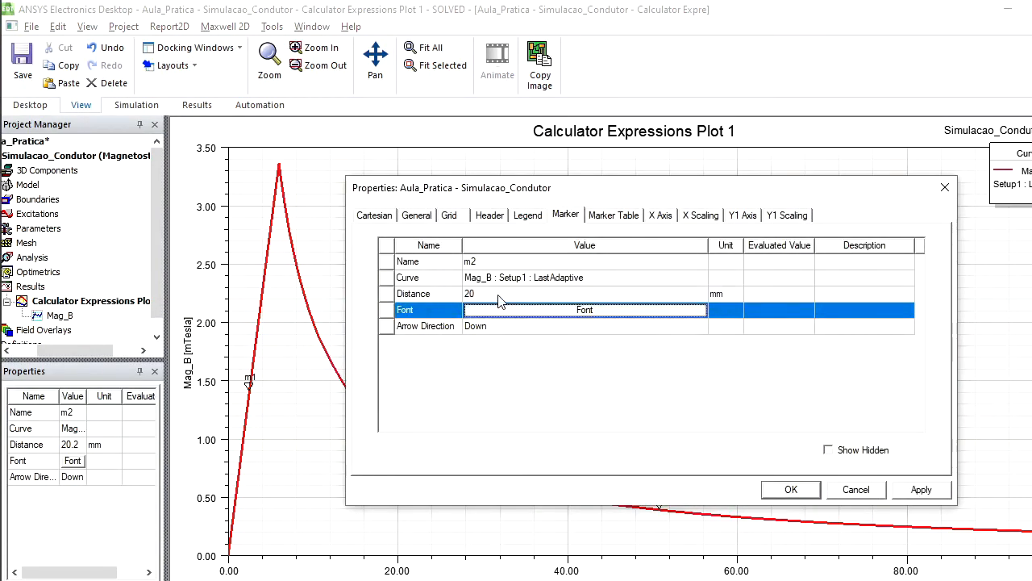
left_click(783, 490)
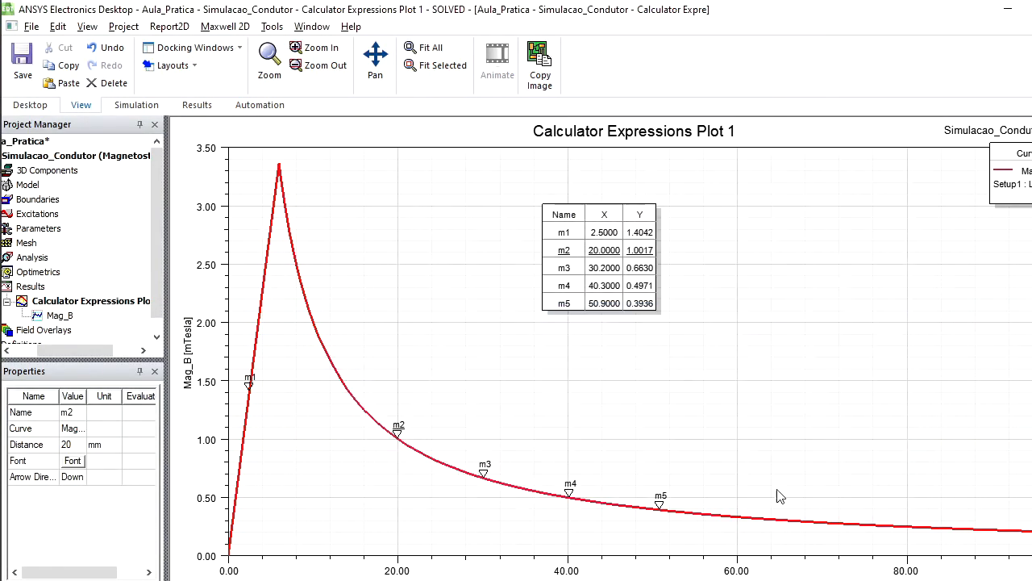
Step: Set the distance of marker m3 on the Mag_B curve to 30 mm
double_click(610, 268)
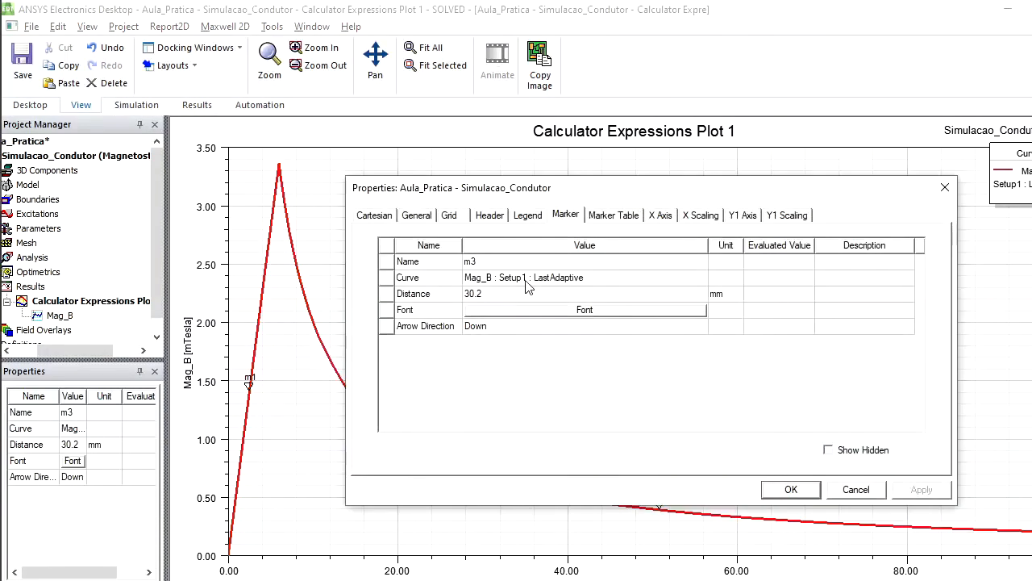
left_click(506, 295)
type("30")
key("Return")
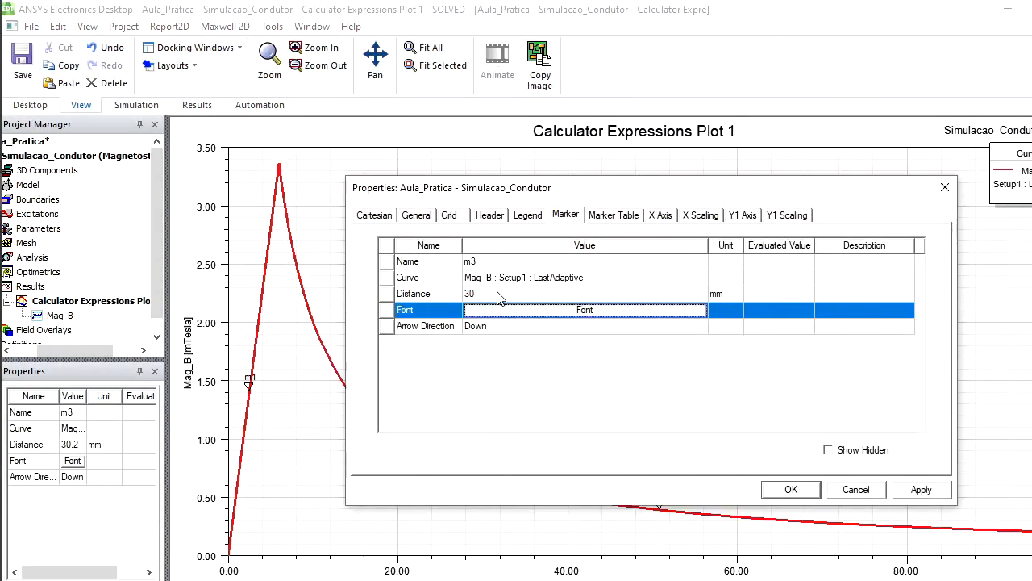
left_click(783, 490)
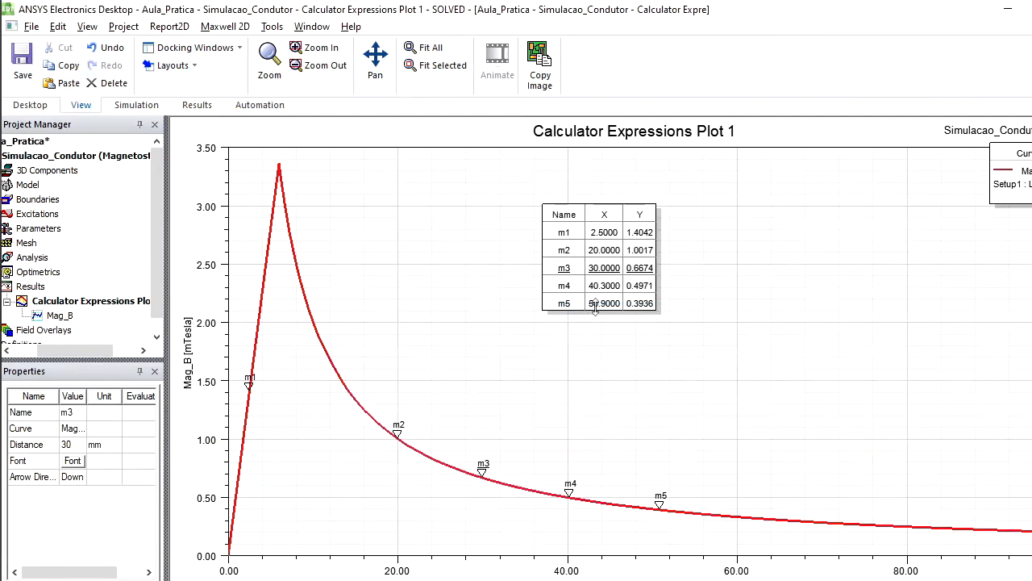
Step: Set the distance of marker m4 on the Mag_B curve to 40 mm
double_click(604, 292)
left_click(506, 294)
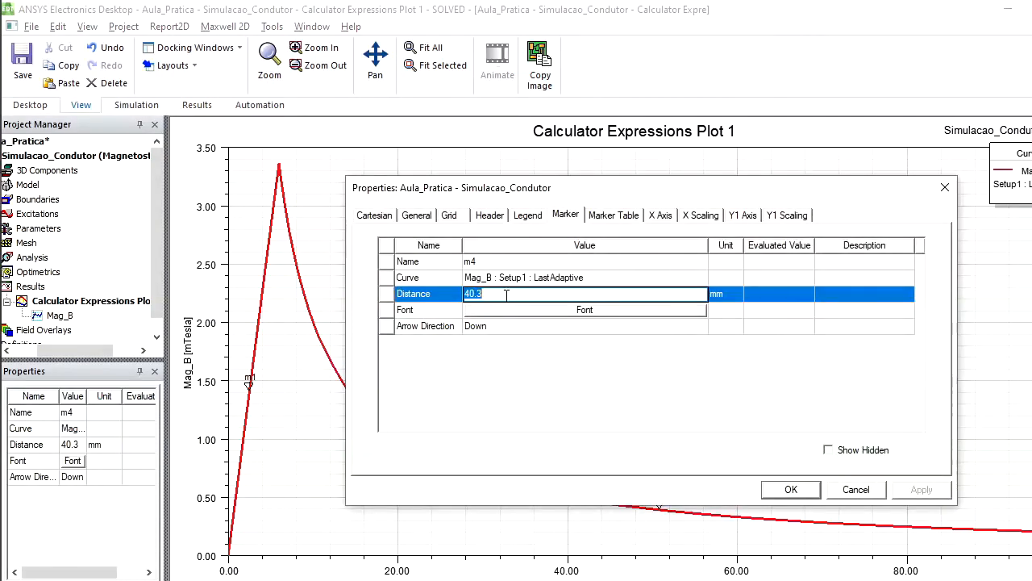
left_click(506, 295)
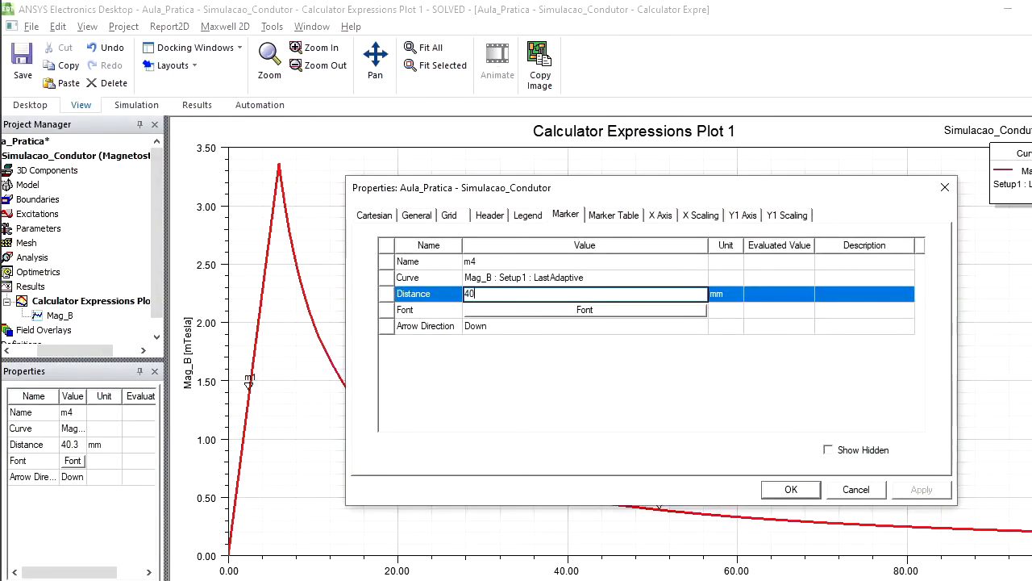
left_click(787, 489)
Step: Set the distance of marker m5 on the Mag_B curve to 50 mm
double_click(607, 305)
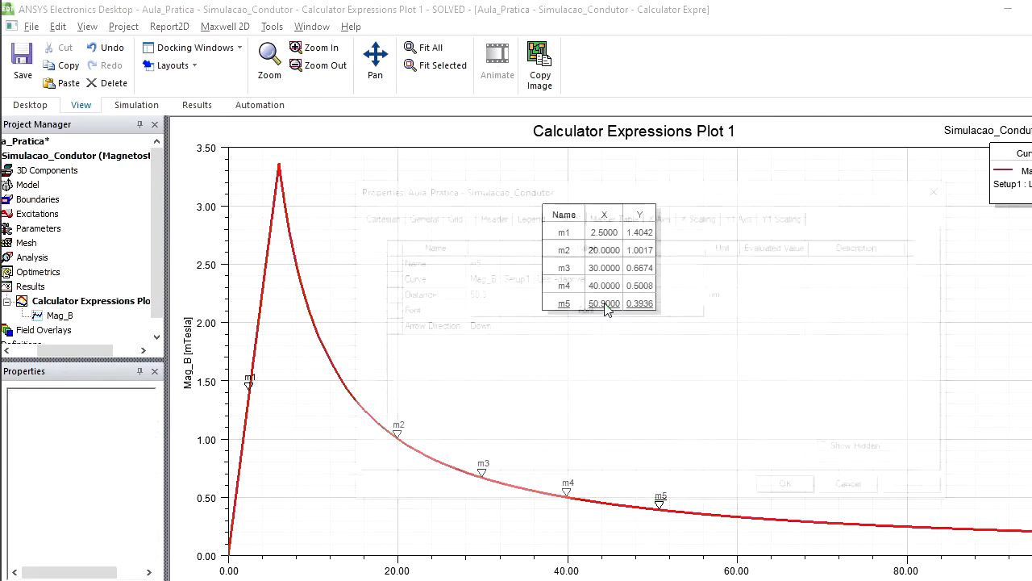
left_click(499, 295)
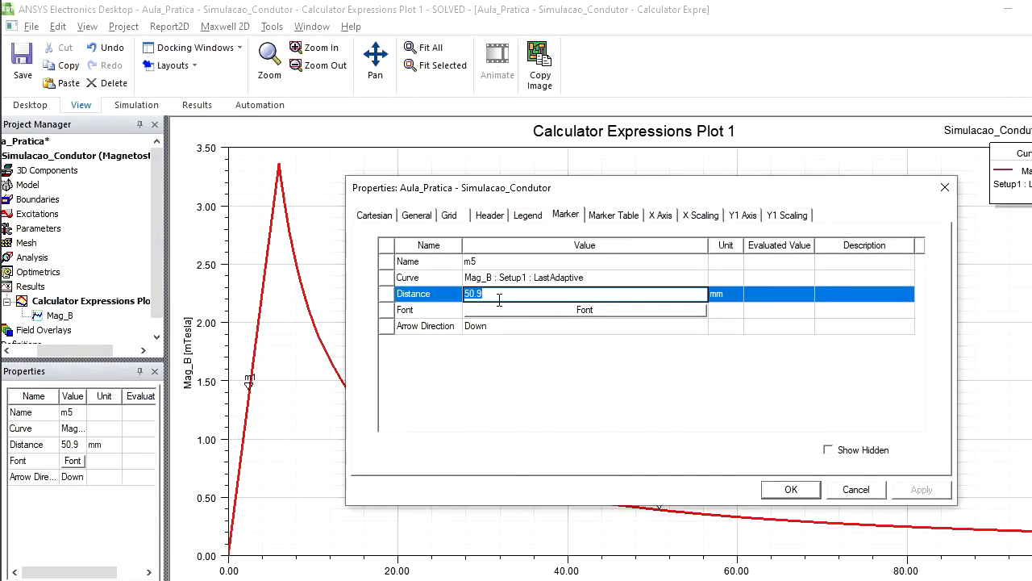
type("50")
left_click(788, 489)
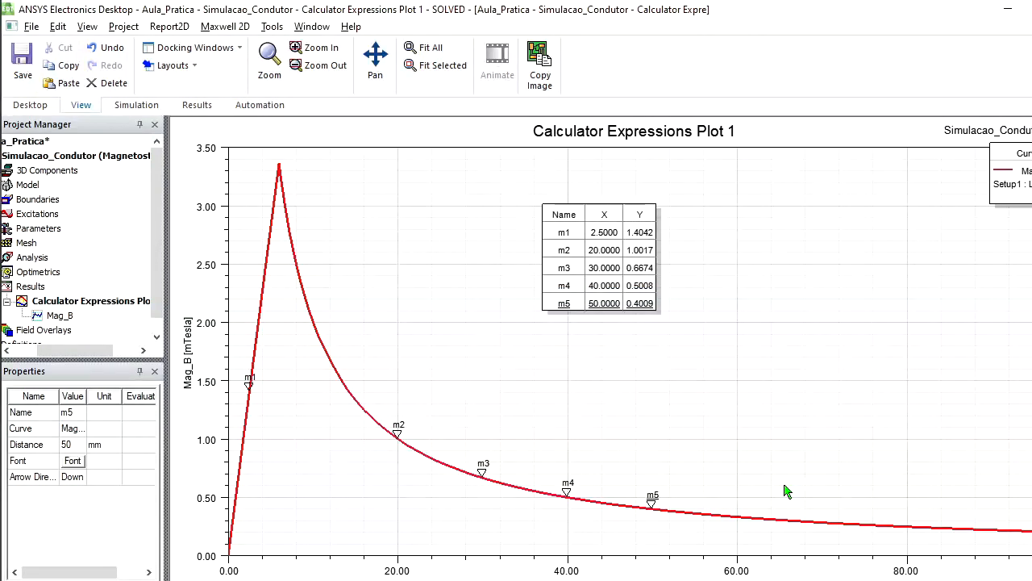